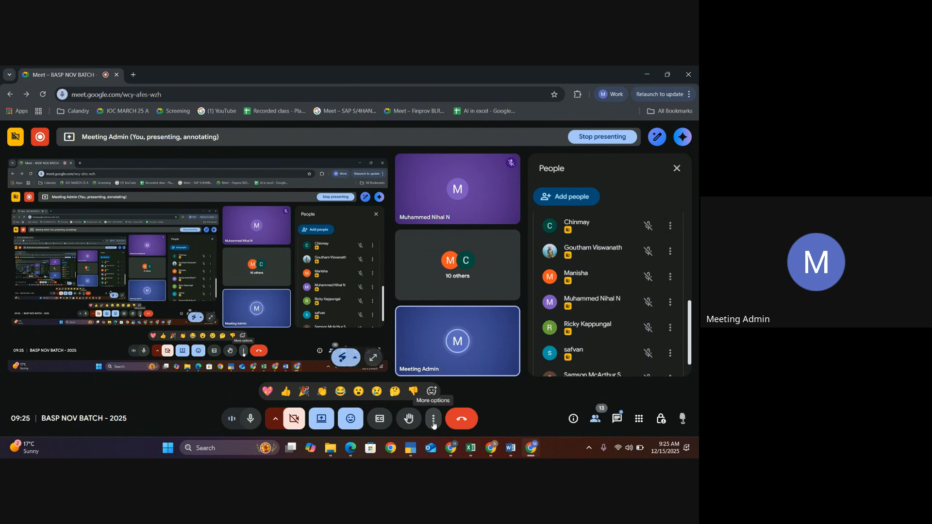
# - Switch to the Google Slides presentation on cost category and cost centre and show slide 3
pyautogui.moveTo(451, 448)
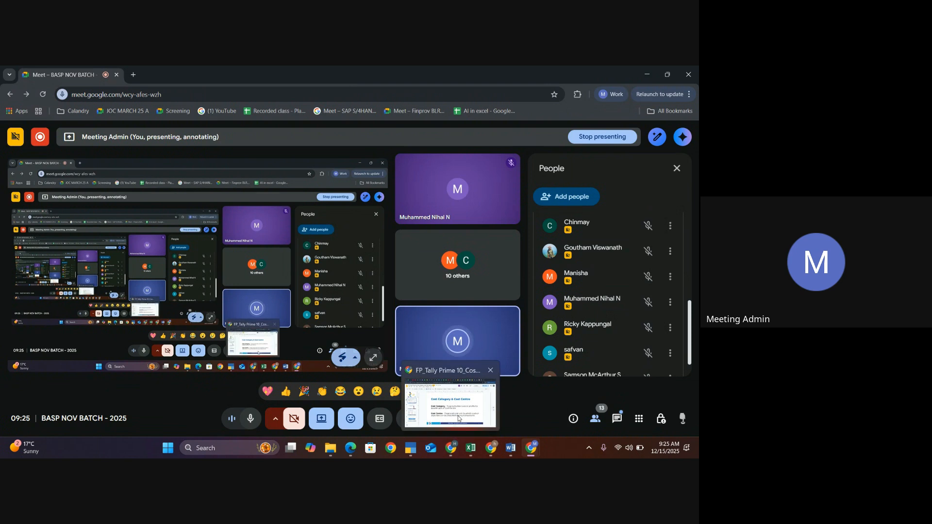
pyautogui.click(458, 419)
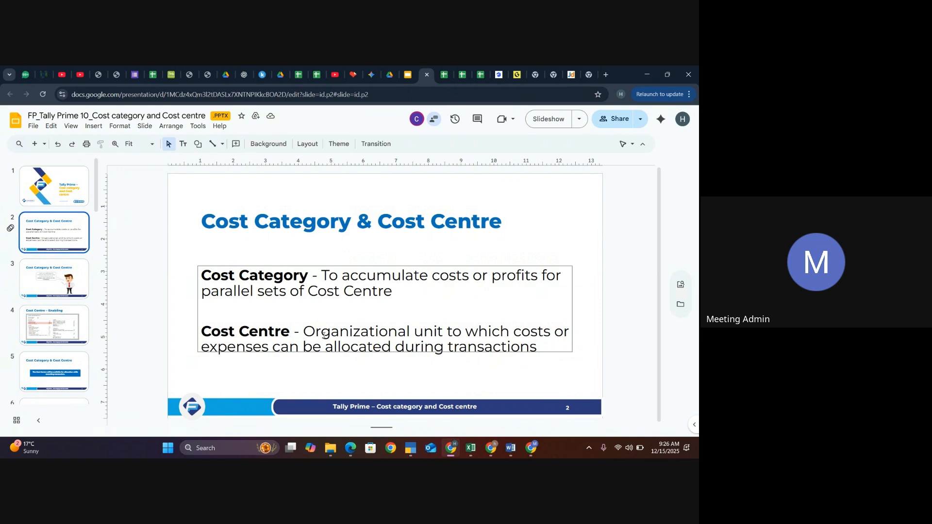
pyautogui.click(35, 288)
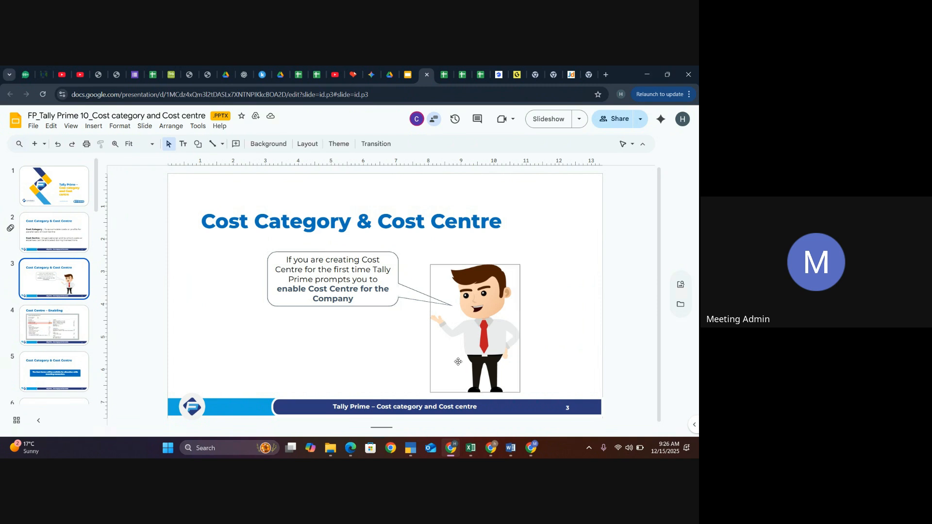
# - Switch to TallyPrime and make TechZone Electronics Private Limited2024 the active company
pyautogui.moveTo(411, 447)
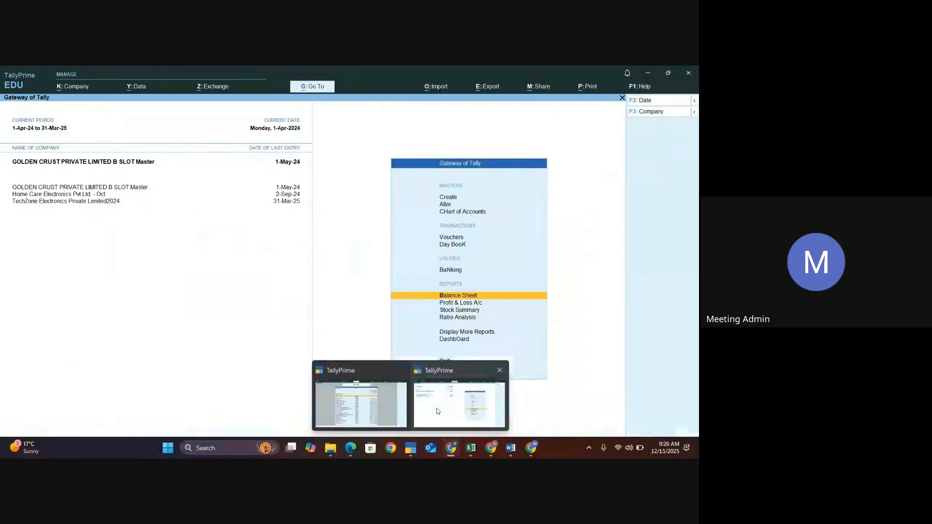
pyautogui.click(432, 412)
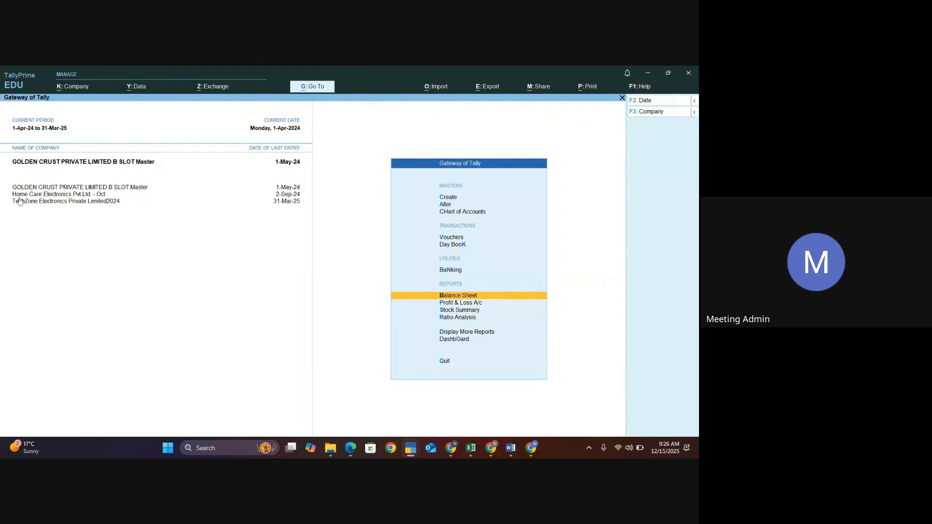
pyautogui.click(49, 206)
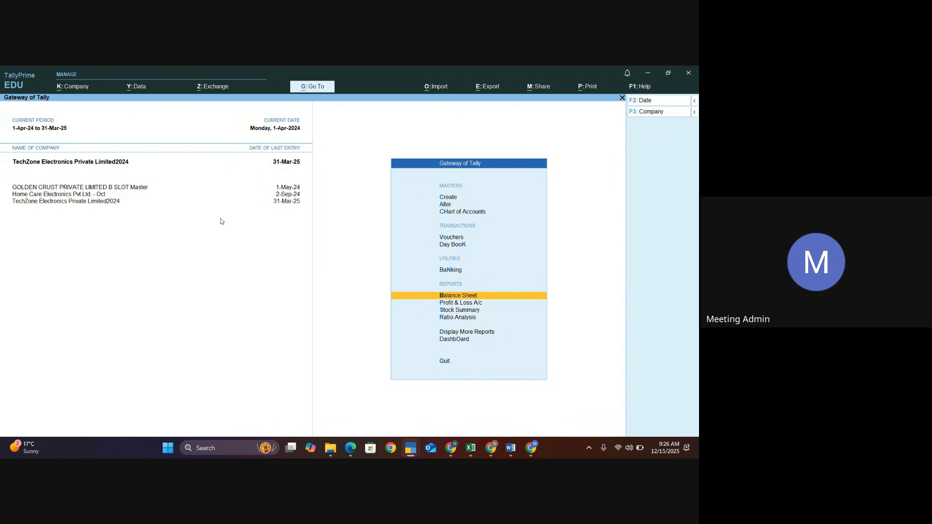
# - Switch to the Google Meet call and admit the participant waiting to join
pyautogui.moveTo(532, 448)
pyautogui.click(527, 430)
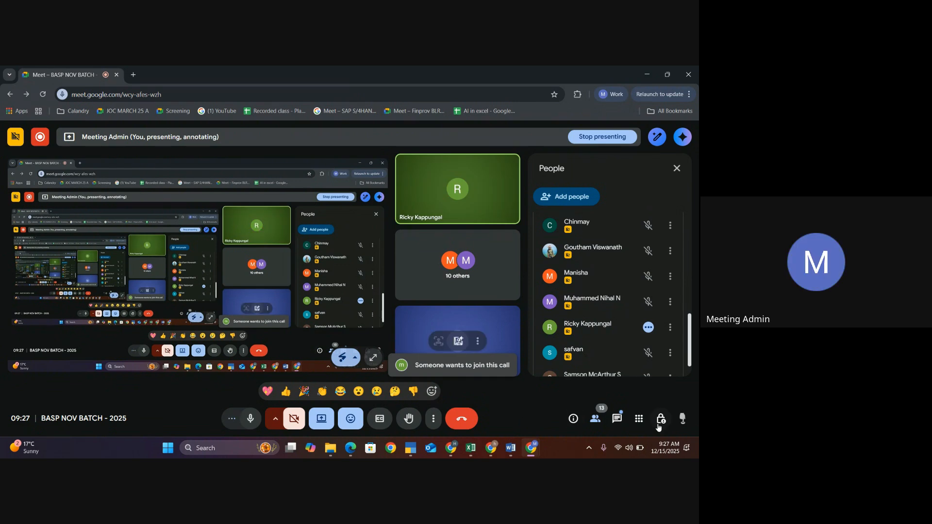
pyautogui.scroll(10, 603, 354)
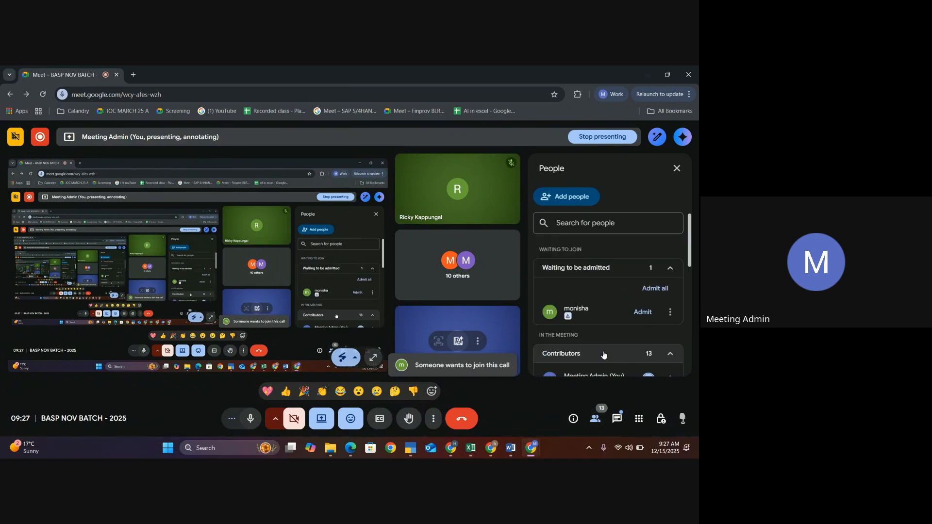
pyautogui.click(641, 313)
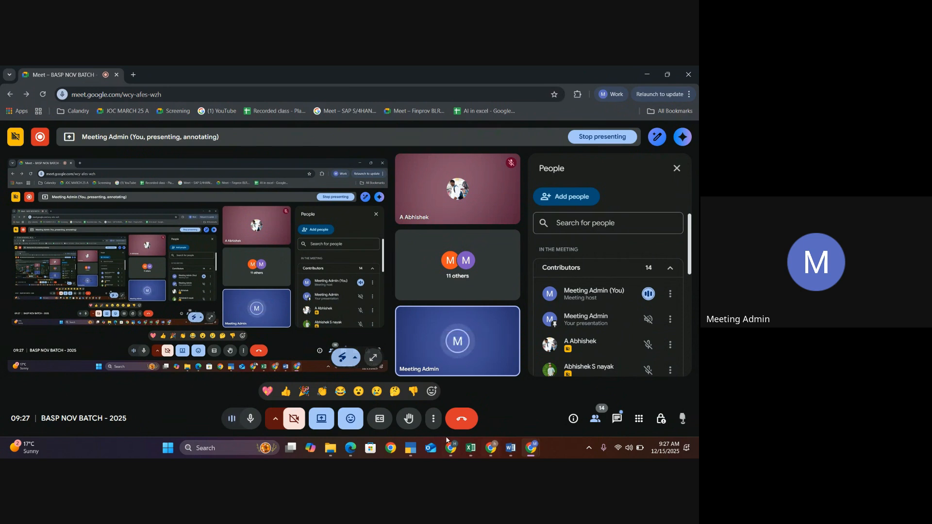
# - Switch back to TallyPrime and open voucher entry for the TechZone company
pyautogui.moveTo(450, 447)
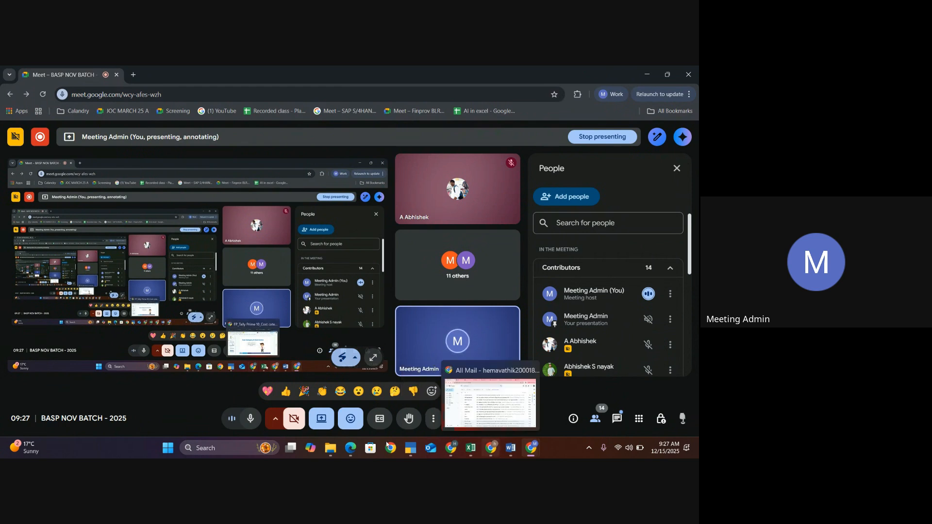
pyautogui.moveTo(419, 443)
pyautogui.click(437, 421)
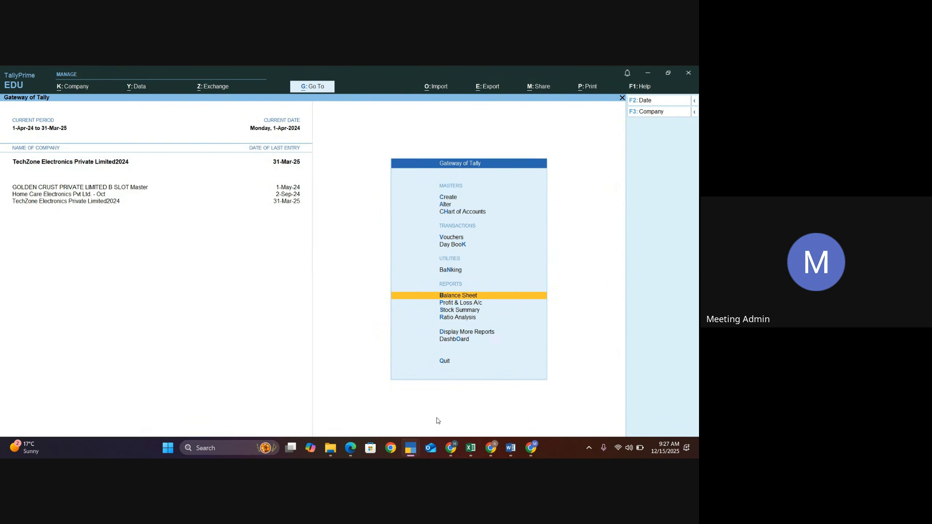
pyautogui.click(445, 238)
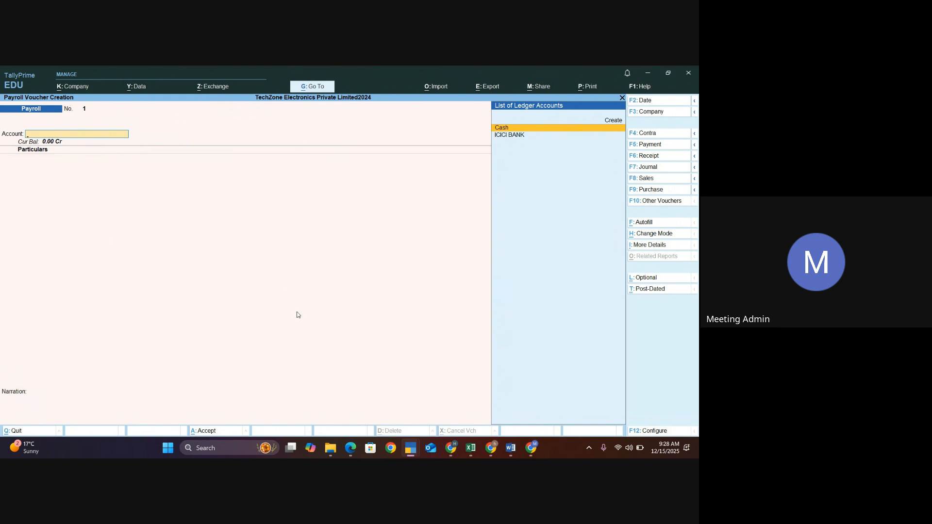
# - Examine the company features and the payroll voucher's configuration options from the voucher screen
pyautogui.press('F11')
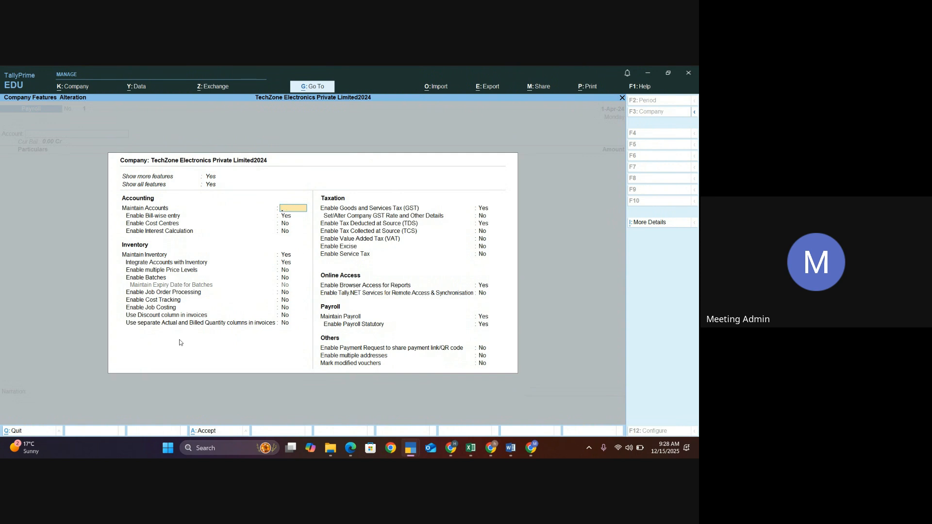
pyautogui.press('Escape')
pyautogui.press('Return')
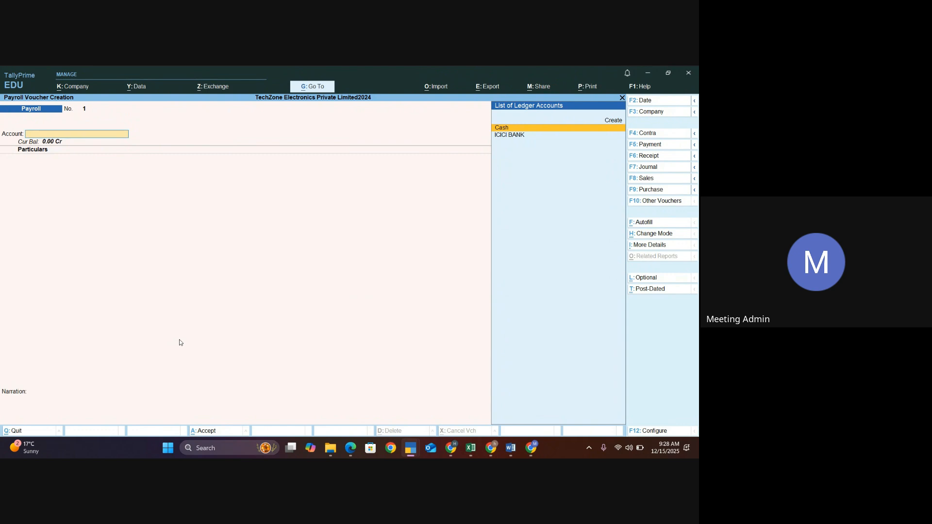
pyautogui.press('F12')
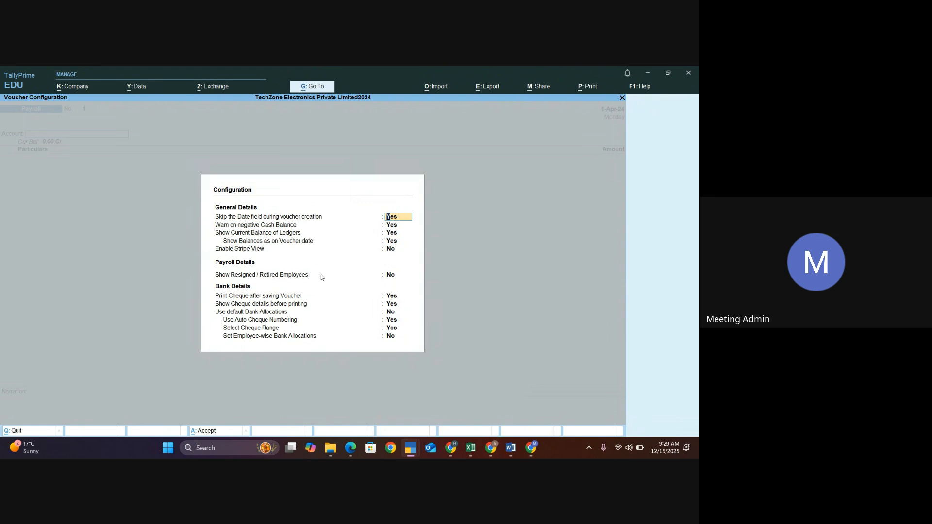
pyautogui.hotkey('ctrl', 'a')
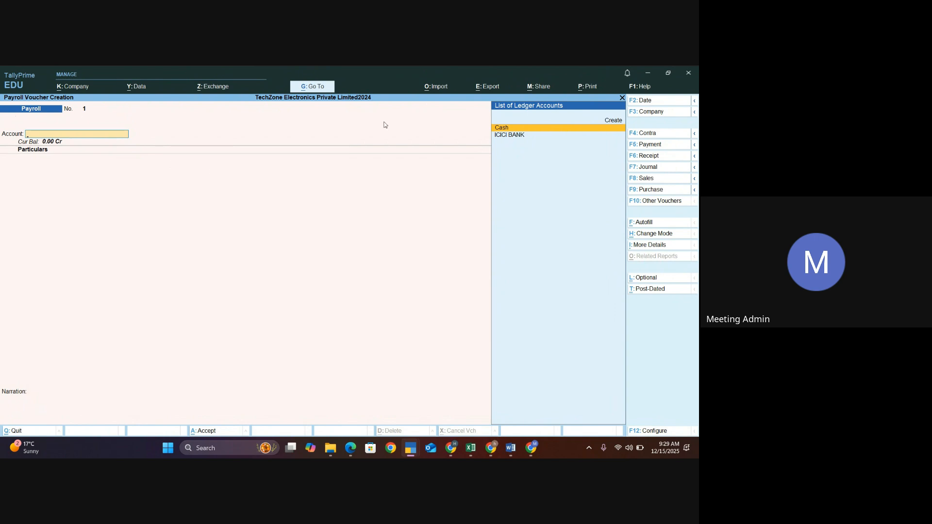
# - Change to a journal voucher and examine the company's accounting, inventory, taxation and payroll features from it
pyautogui.click(648, 170)
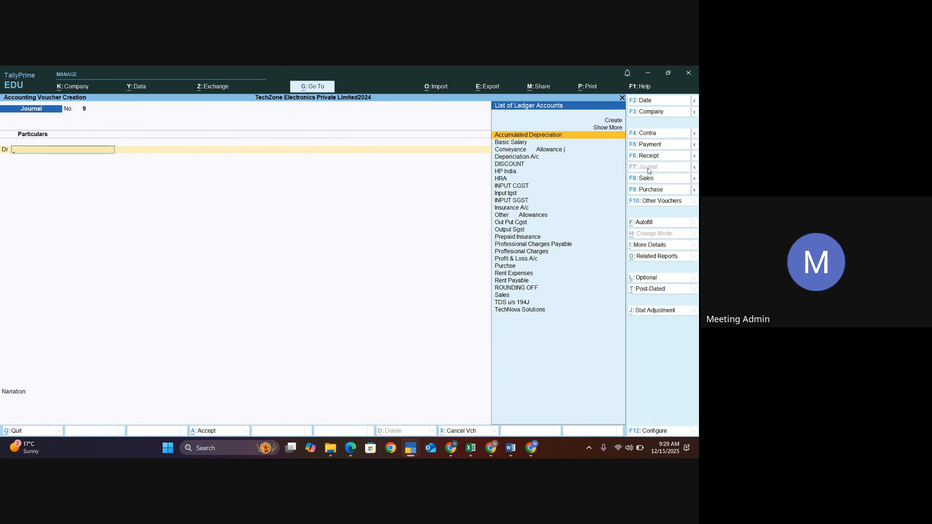
pyautogui.press('F11')
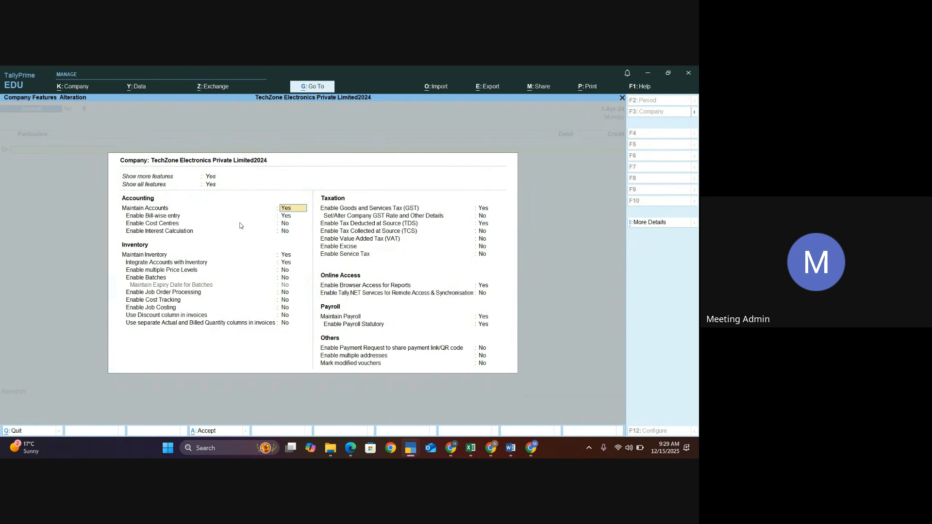
pyautogui.press('Escape')
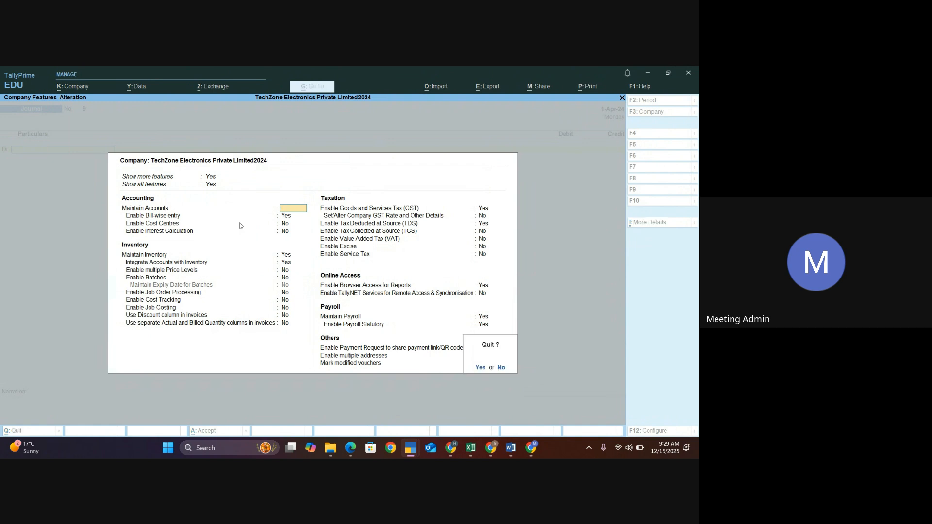
pyautogui.press('Return')
# - Examine the journal voucher's configuration options, then look at the company features from the Gateway of Tally
pyautogui.press('F12')
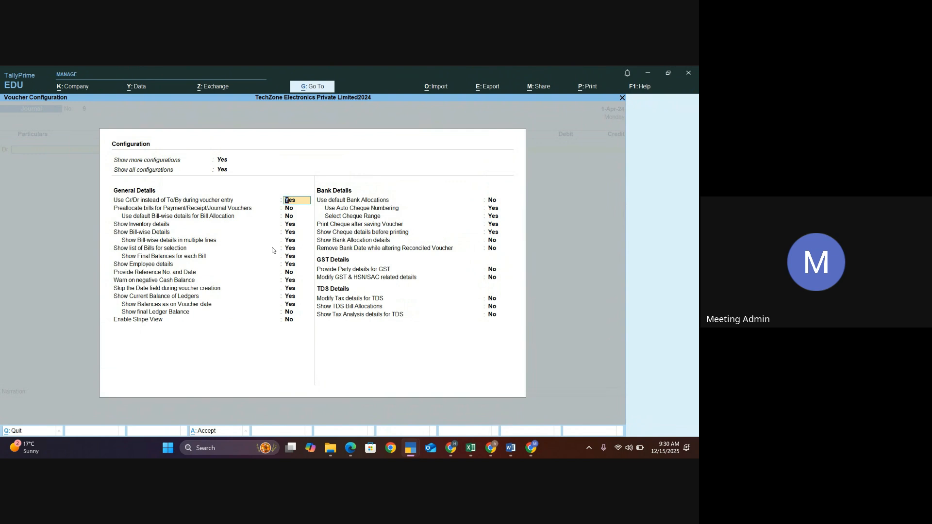
pyautogui.press('BackSpace')
pyautogui.press('Escape')
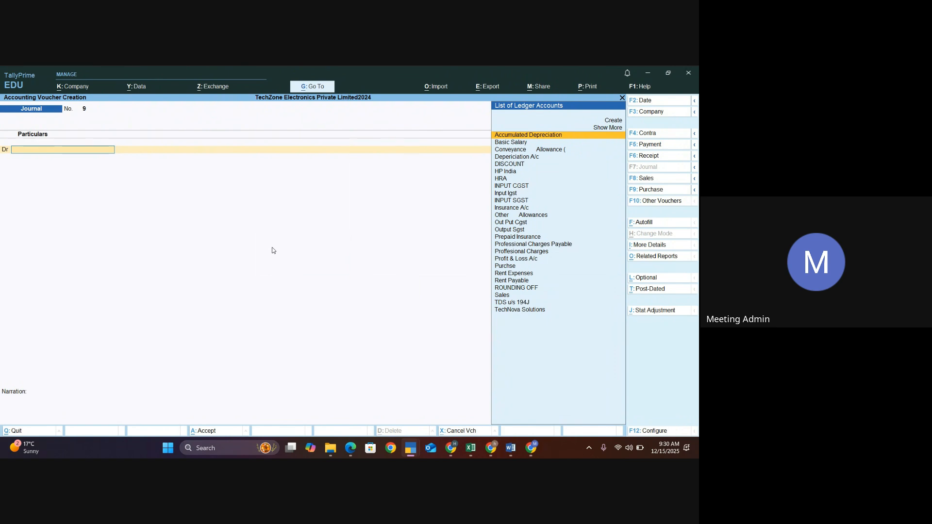
pyautogui.press('Escape')
pyautogui.press('Escape')
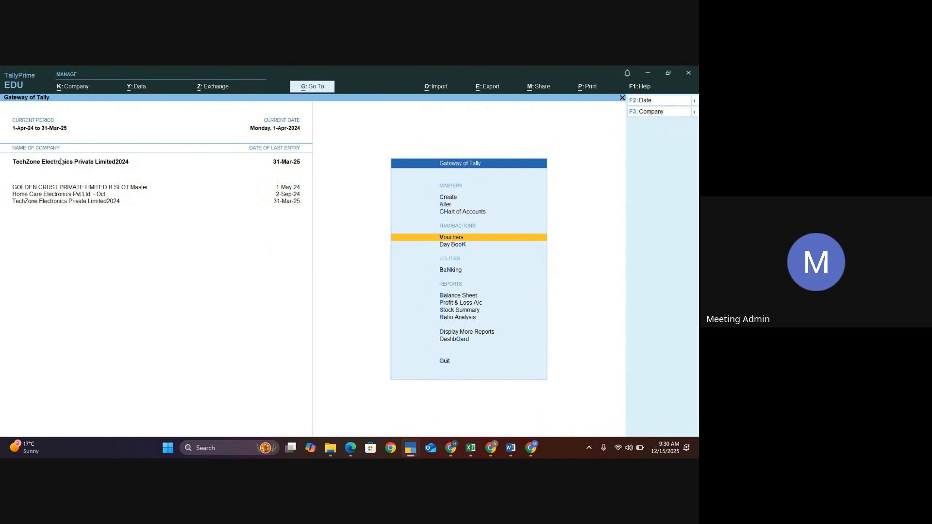
pyautogui.press('F11')
pyautogui.press('Escape')
# - Switch to the Google Meet call to check on the meeting and return to TallyPrime
pyautogui.moveTo(531, 452)
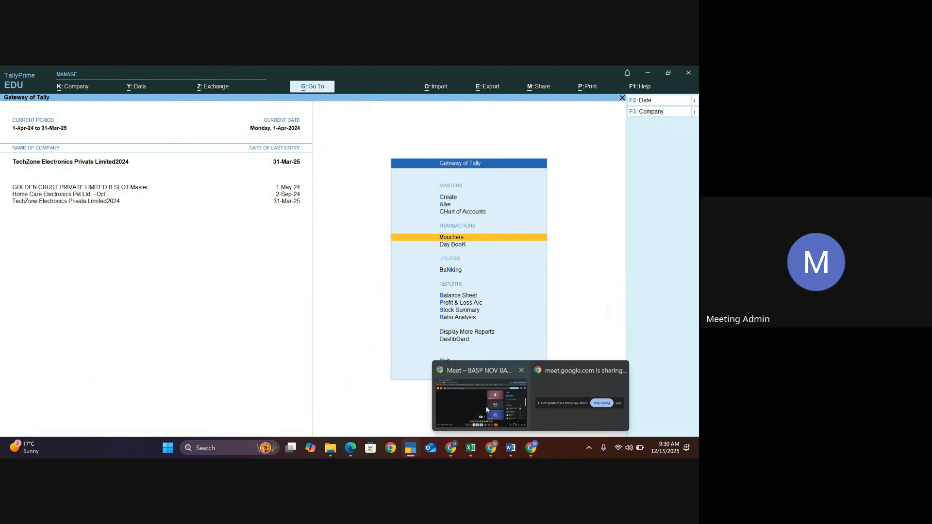
pyautogui.click(485, 406)
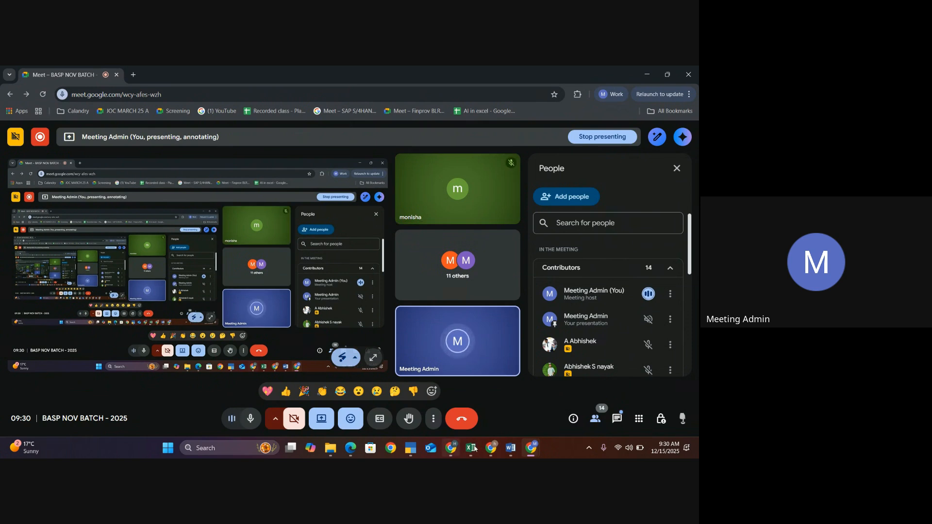
pyautogui.moveTo(411, 448)
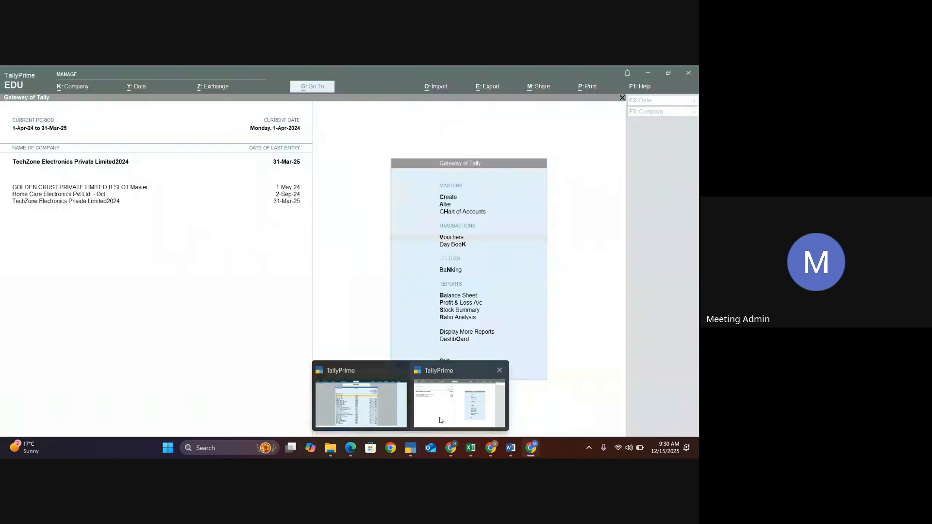
pyautogui.click(443, 422)
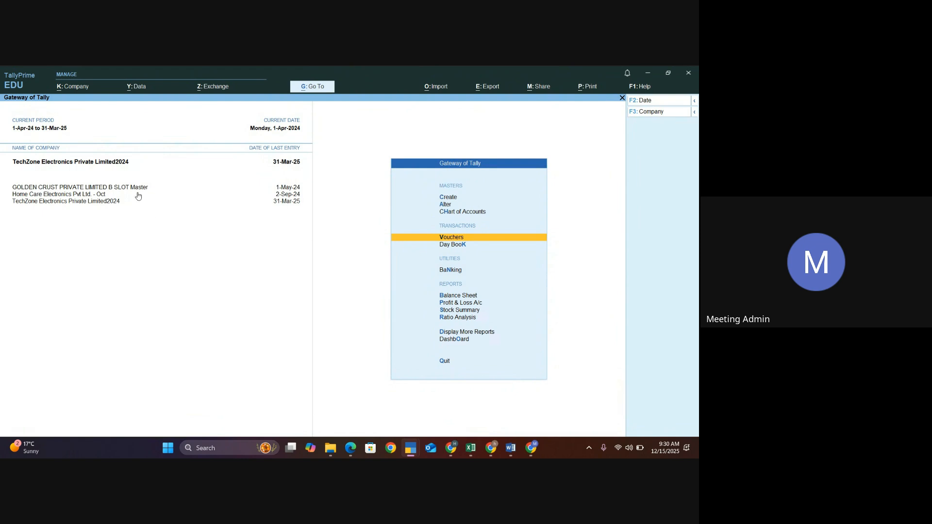
# - Examine the feature settings of TechZone Electronics Private Limited2024 from the Gateway of Tally and leave them
pyautogui.press('F11')
pyautogui.press('Return')
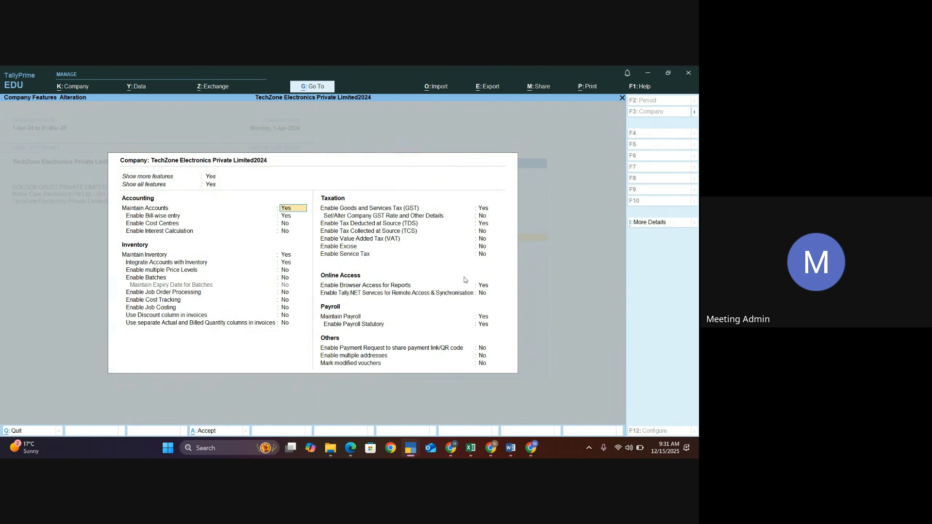
pyautogui.press('Escape')
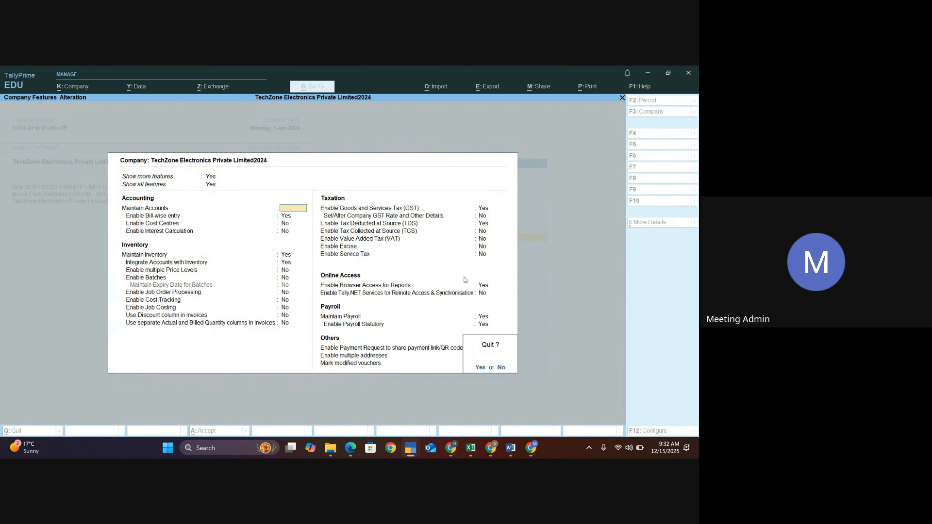
pyautogui.press('Return')
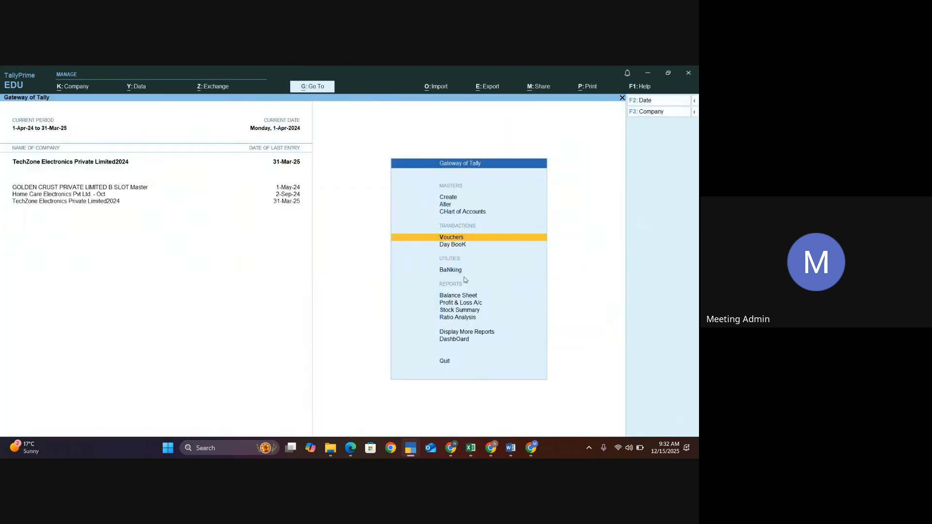
# - Open a blank form for creating a new ledger master in the TechZone company
pyautogui.press('Up')
pyautogui.press('Up')
pyautogui.press('Up')
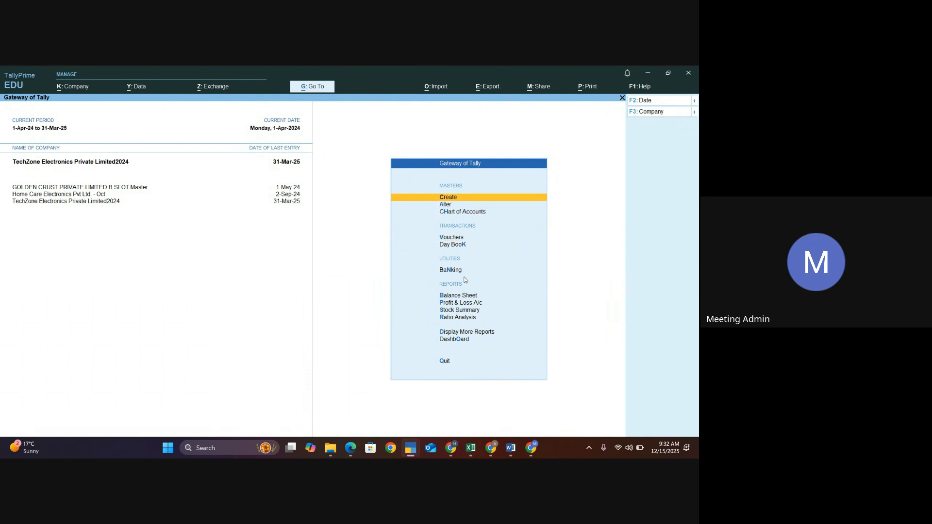
pyautogui.press('Return')
pyautogui.press('Down')
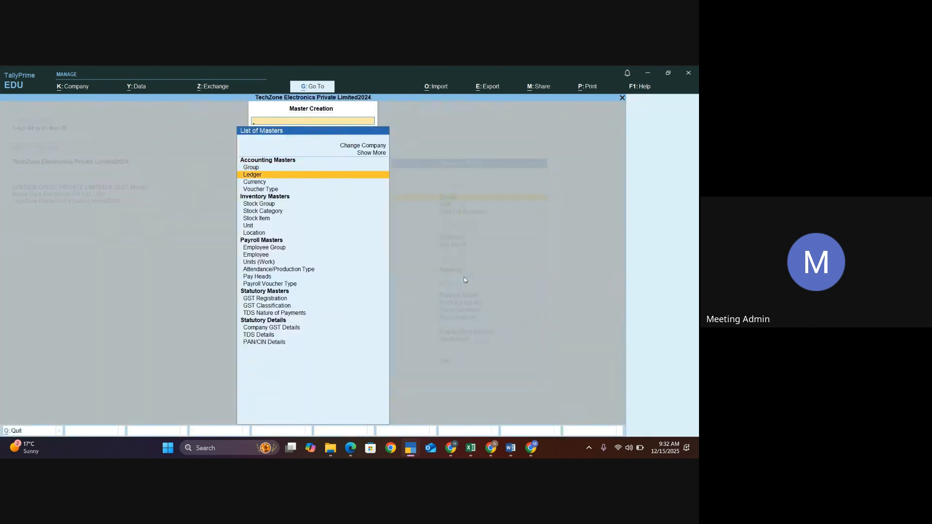
pyautogui.press('Return')
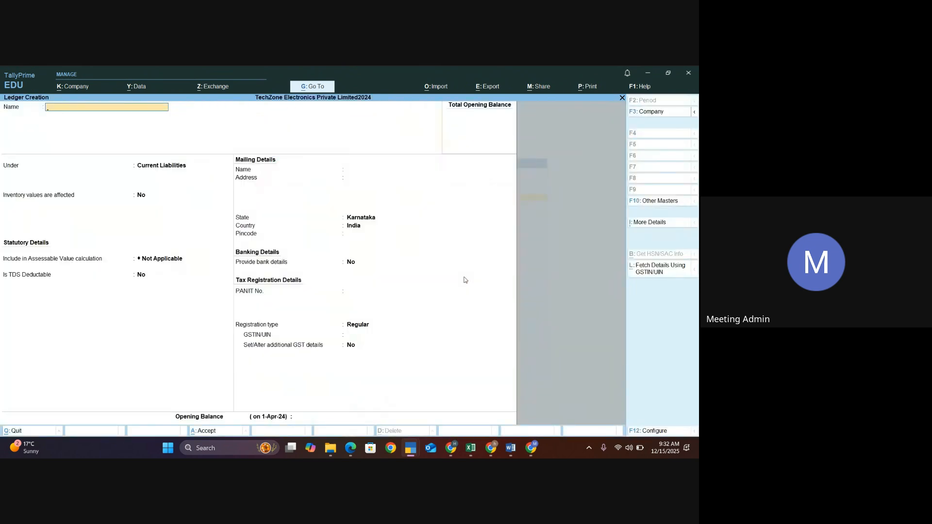
# - Set Provide GST Details to No in the ledger creation configuration
pyautogui.press('F12')
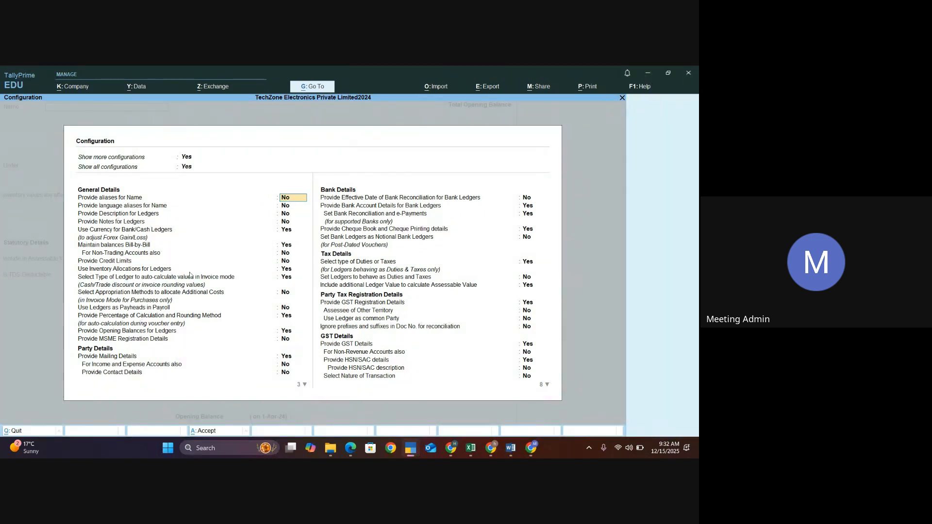
pyautogui.click(528, 345)
pyautogui.write('NO')
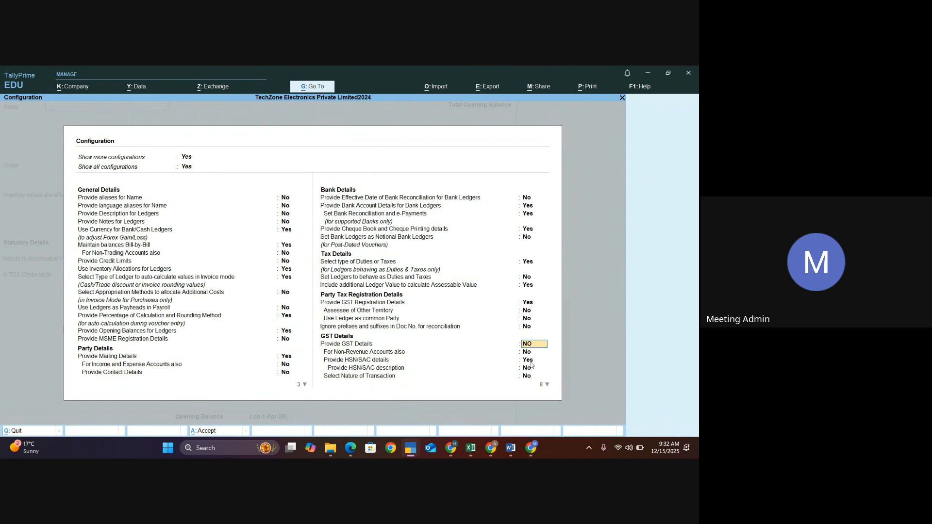
pyautogui.press('Return')
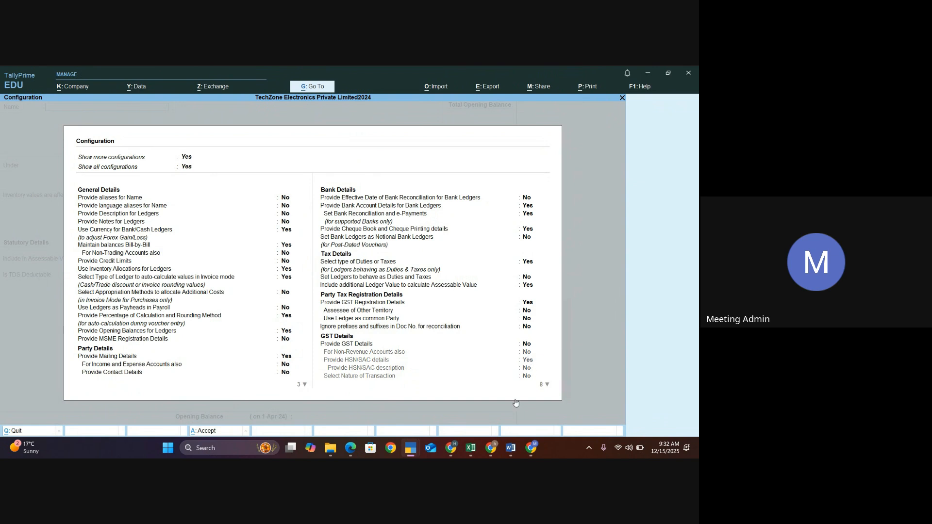
# - Try to accept the ledger creation configuration, close the error dialog and switch back to TallyPrime
pyautogui.hotkey('ctrl', 'a')
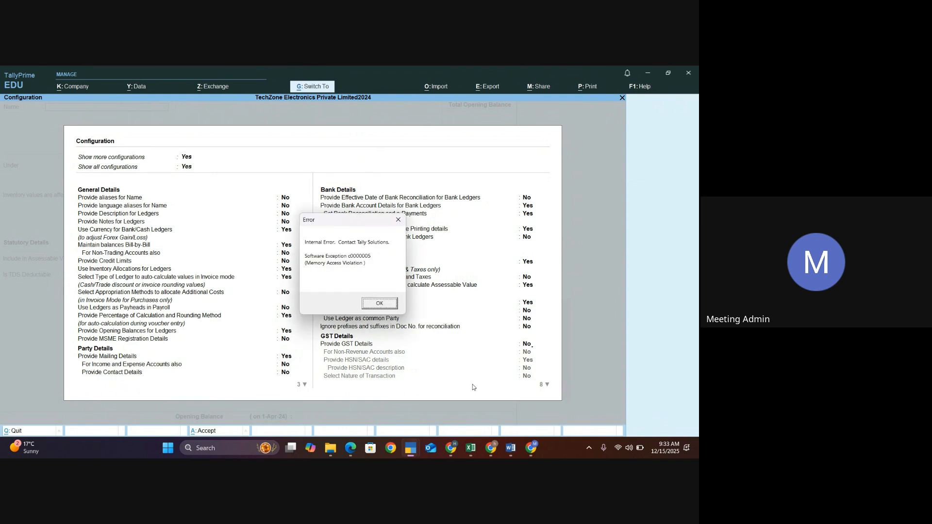
pyautogui.click(399, 221)
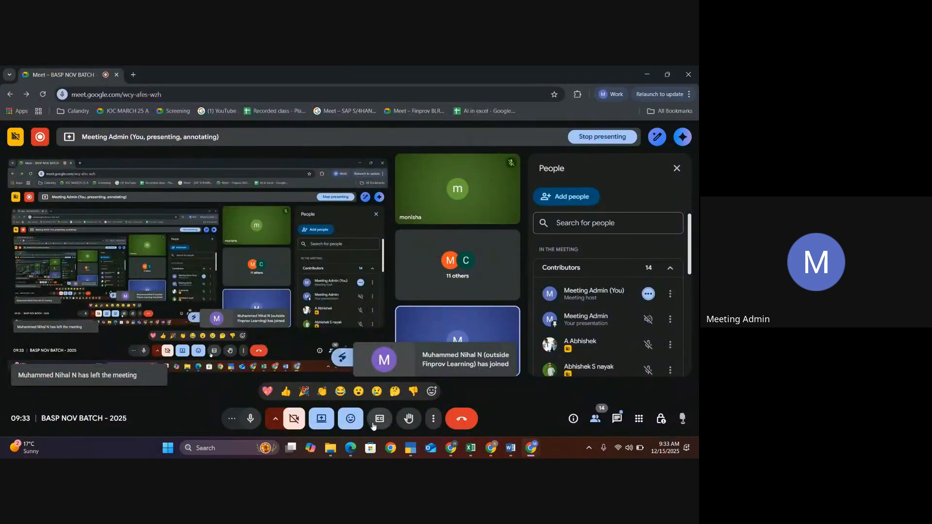
pyautogui.moveTo(411, 448)
pyautogui.click(417, 411)
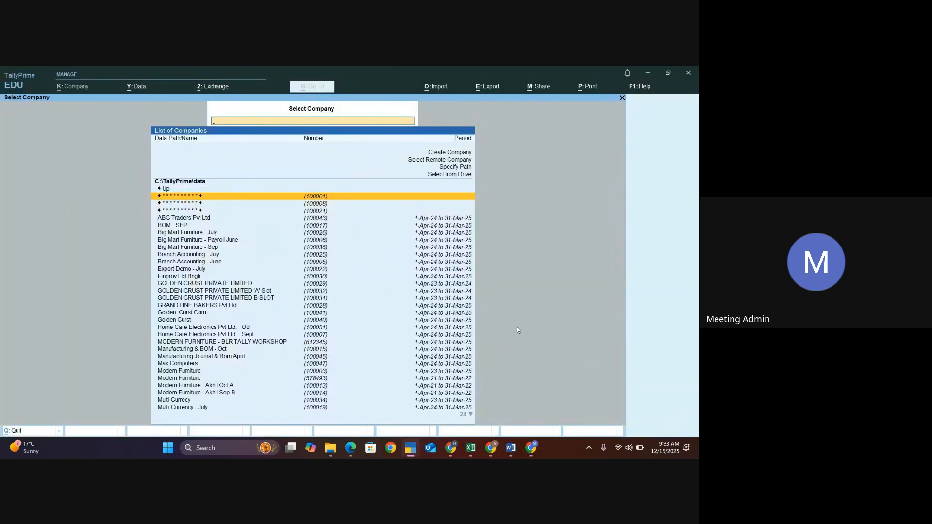
pyautogui.press('Escape')
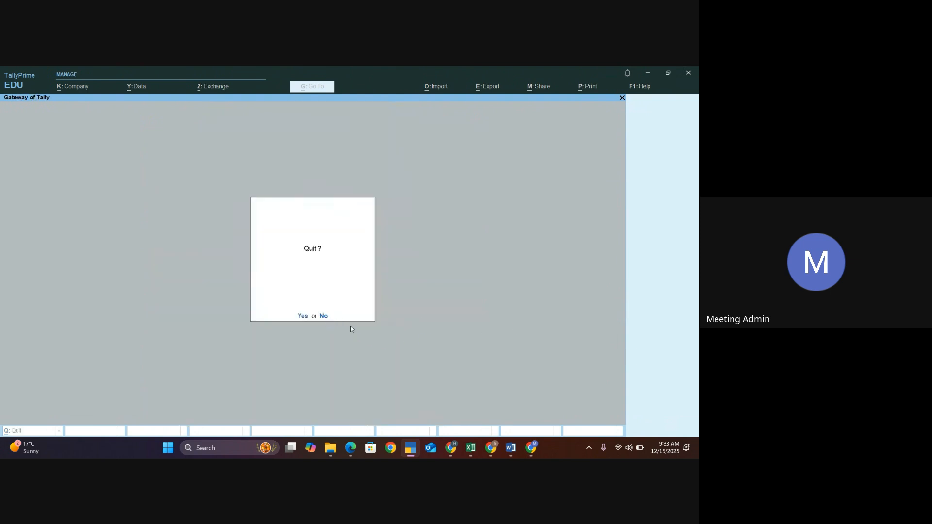
pyautogui.click(324, 317)
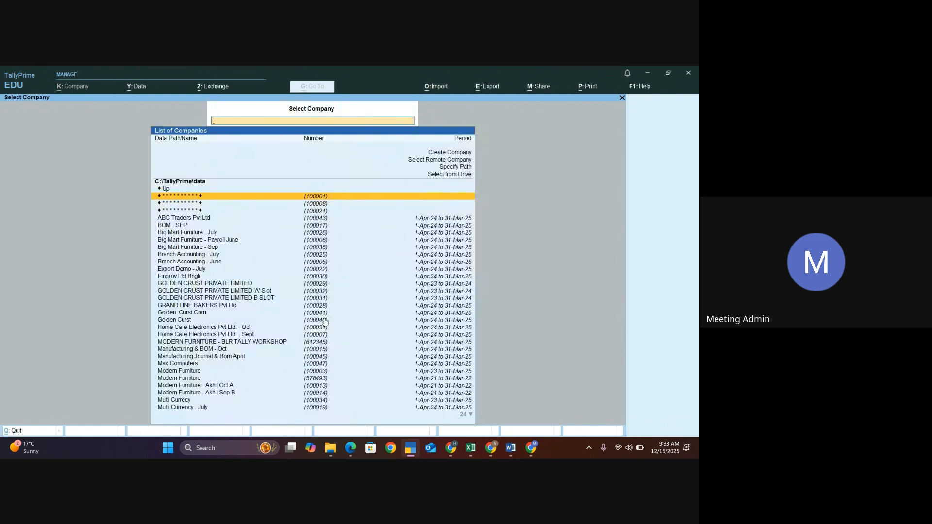
pyautogui.press('Escape')
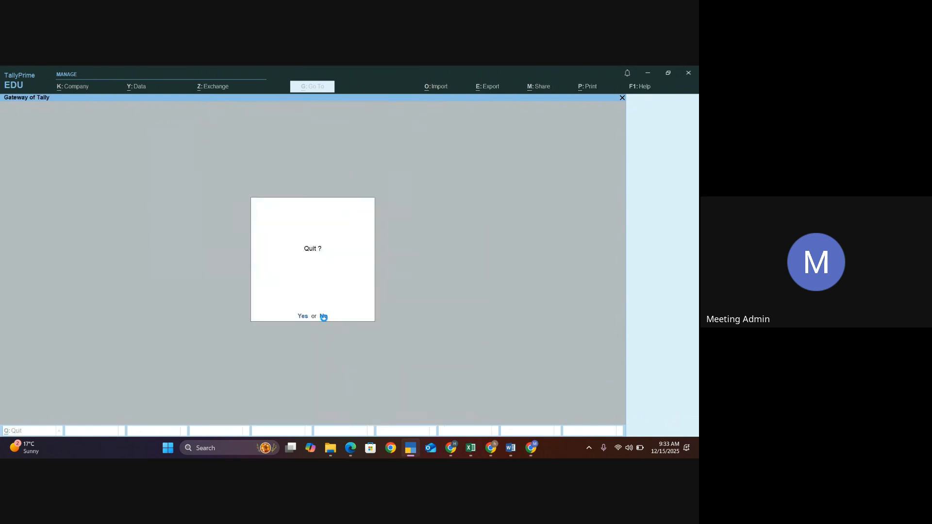
pyautogui.click(323, 317)
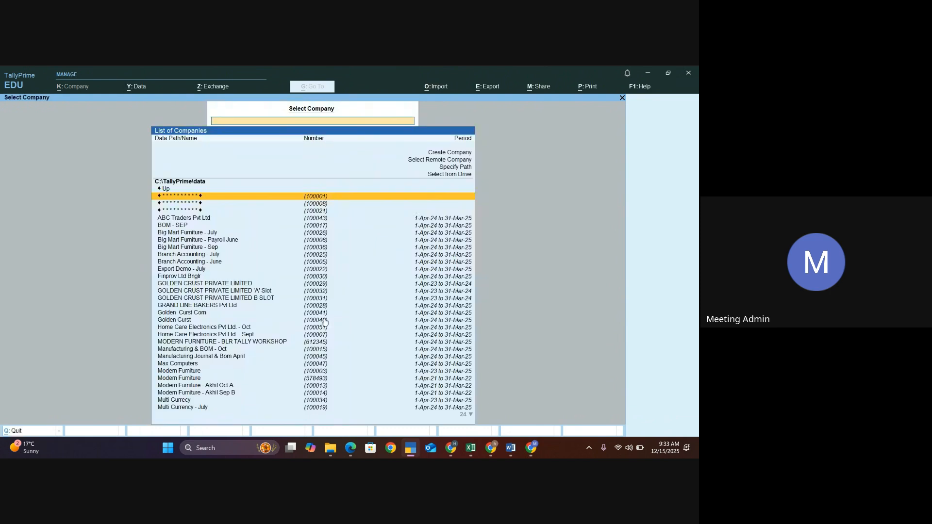
# - Open the company GOLDEN CRUST PRIVATE LIMITED B SLOT from the list of companies
pyautogui.press('Down')
pyautogui.press('Down')
pyautogui.press('Down')
pyautogui.press('Down')
pyautogui.press('Down')
pyautogui.press('Down')
pyautogui.press('Down')
pyautogui.press('Down')
pyautogui.press('Down')
pyautogui.press('Down')
pyautogui.press('Down')
pyautogui.press('Down')
pyautogui.press('Down')
pyautogui.press('Down')
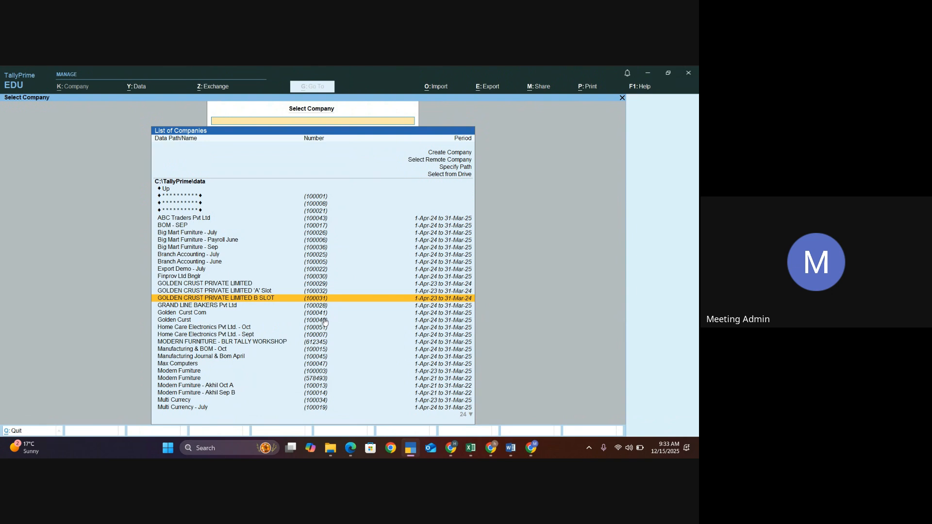
pyautogui.press('Return')
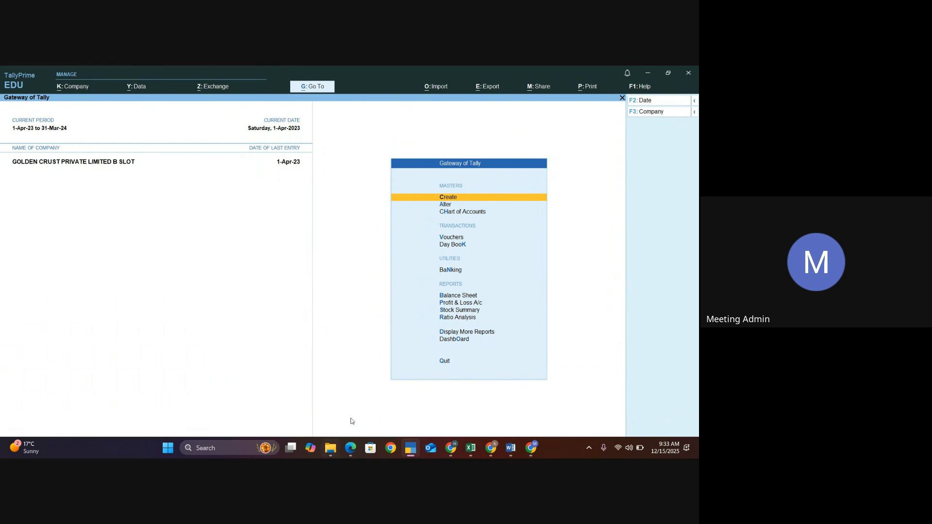
# - Open a blank ledger creation form in the GOLDEN CRUST PRIVATE LIMITED B SLOT company
pyautogui.click(511, 448)
pyautogui.click(467, 198)
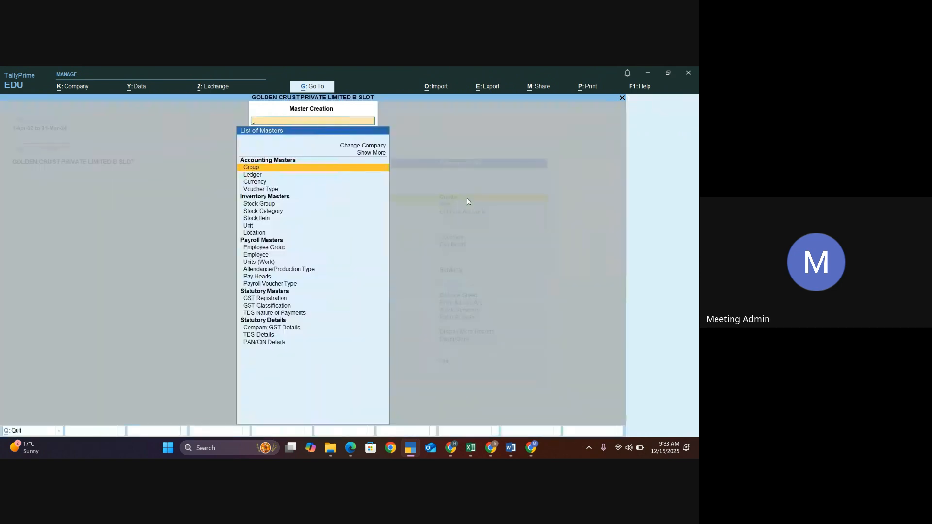
pyautogui.press('Down')
pyautogui.press('Return')
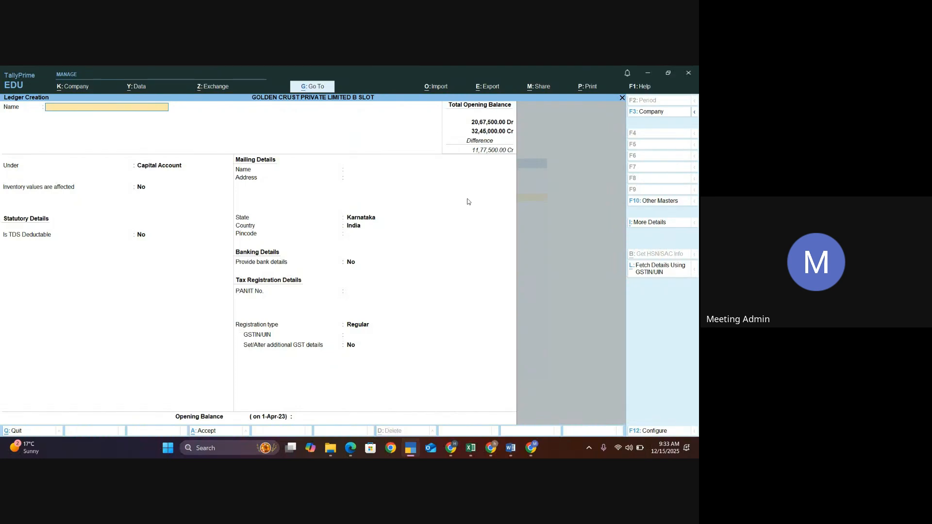
# - Set Provide GST Details to No in the ledger creation configuration, accept it and return to the Gateway of Tally
pyautogui.press('F12')
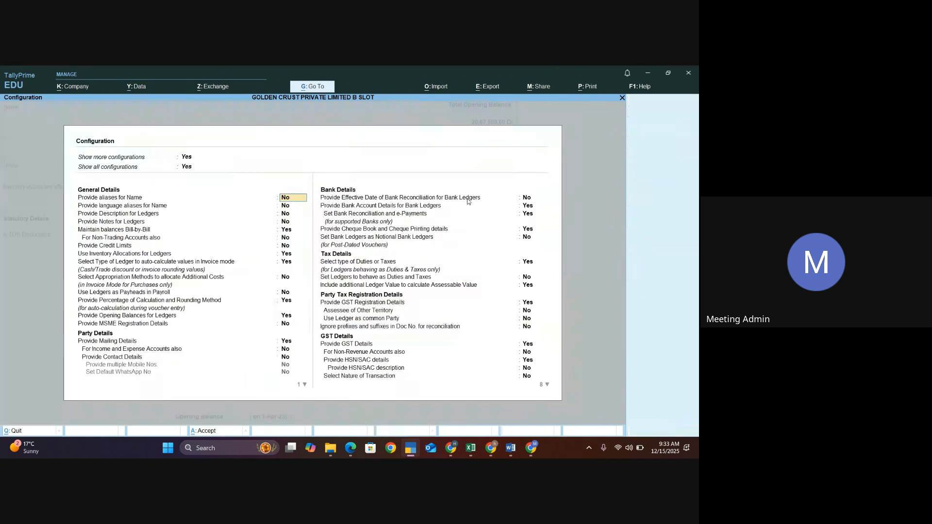
pyautogui.click(524, 346)
pyautogui.write('NO')
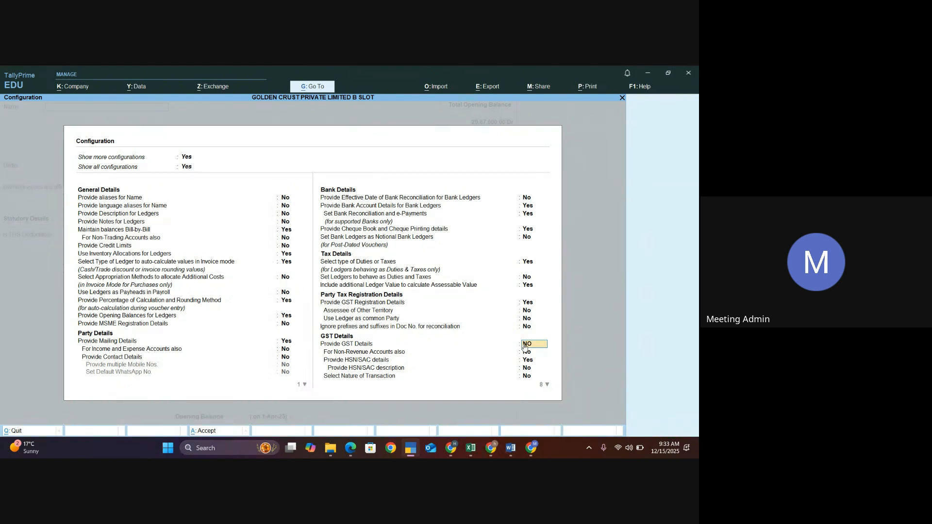
pyautogui.press('Return')
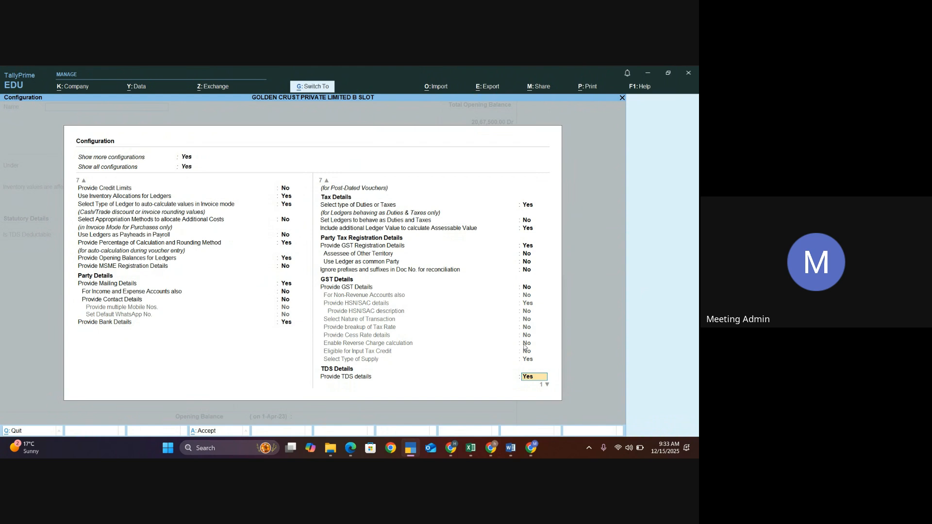
pyautogui.press('Return')
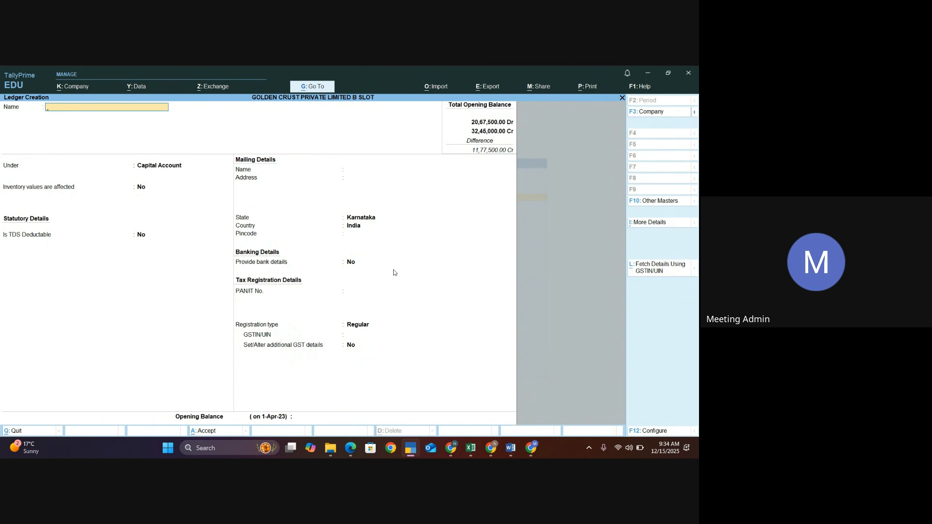
pyautogui.press('Escape')
pyautogui.press('y')
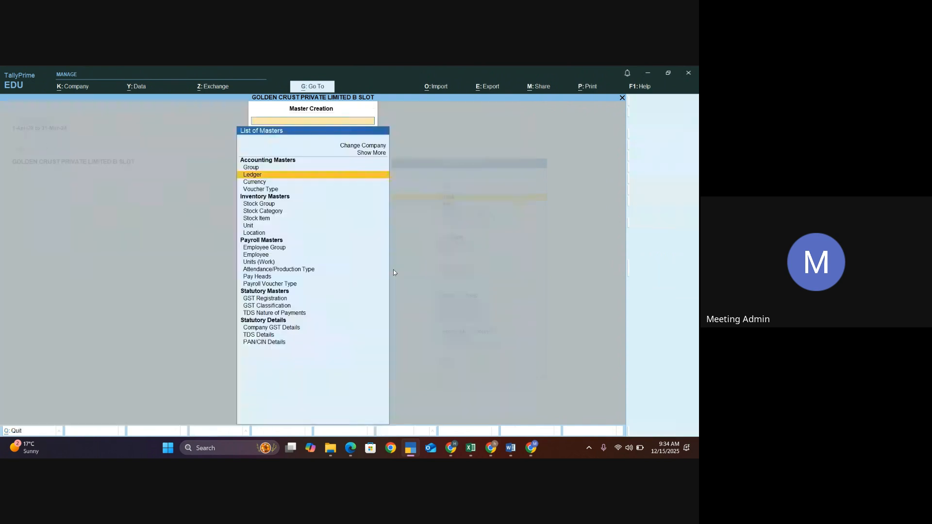
pyautogui.press('Escape')
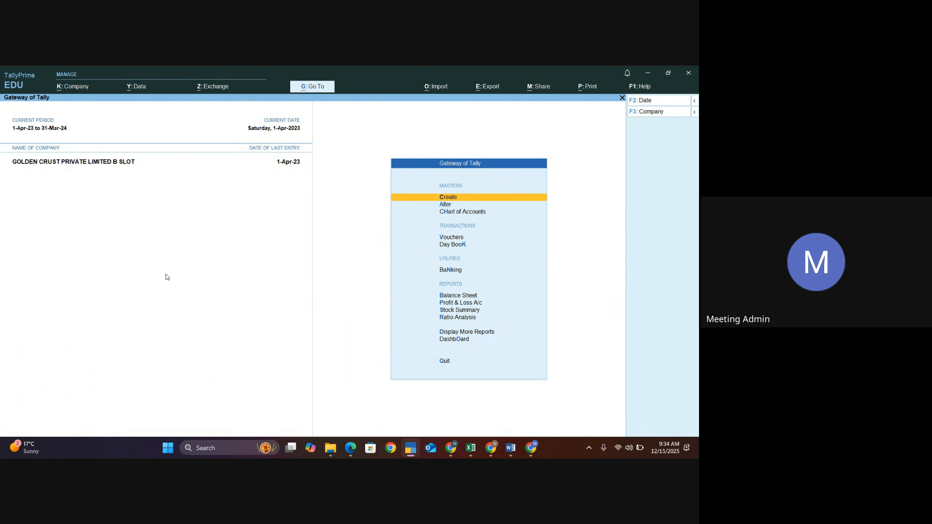
# - Switch to File Explorer, check the techzon 2025 folder on Local Disk (C:) and return to the drive's folder list
pyautogui.click(327, 452)
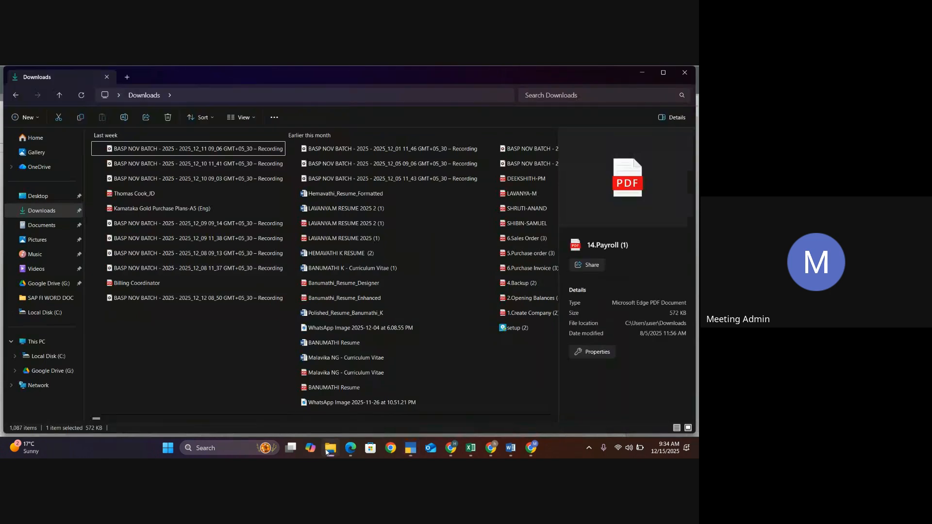
pyautogui.click(53, 358)
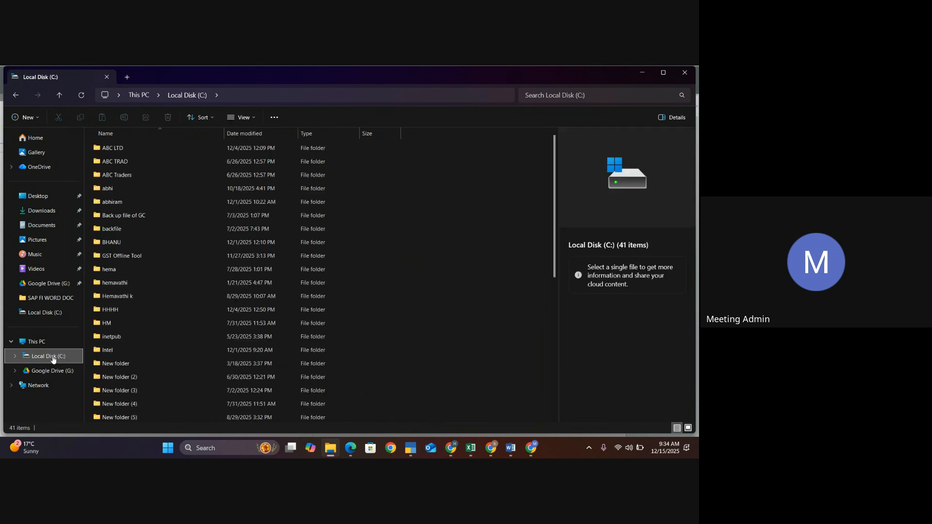
pyautogui.scroll(-5, 146, 416)
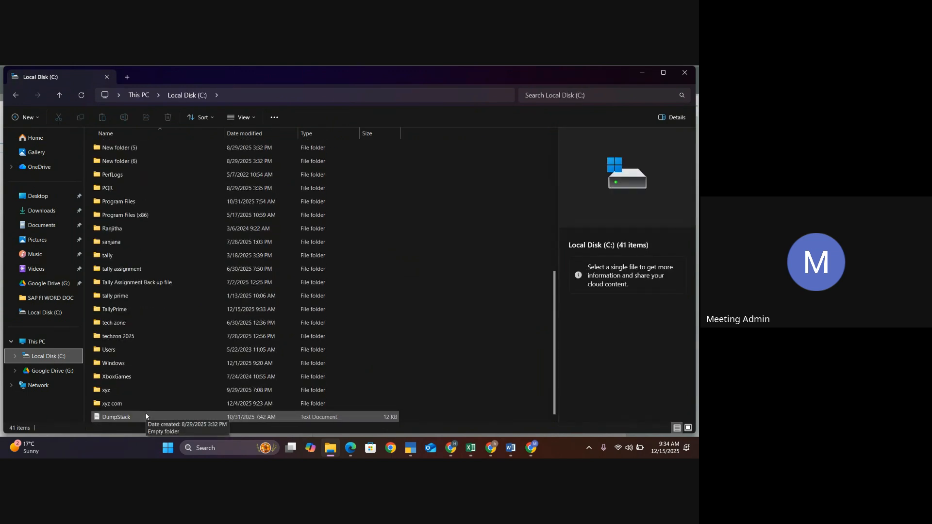
pyautogui.doubleClick(133, 339)
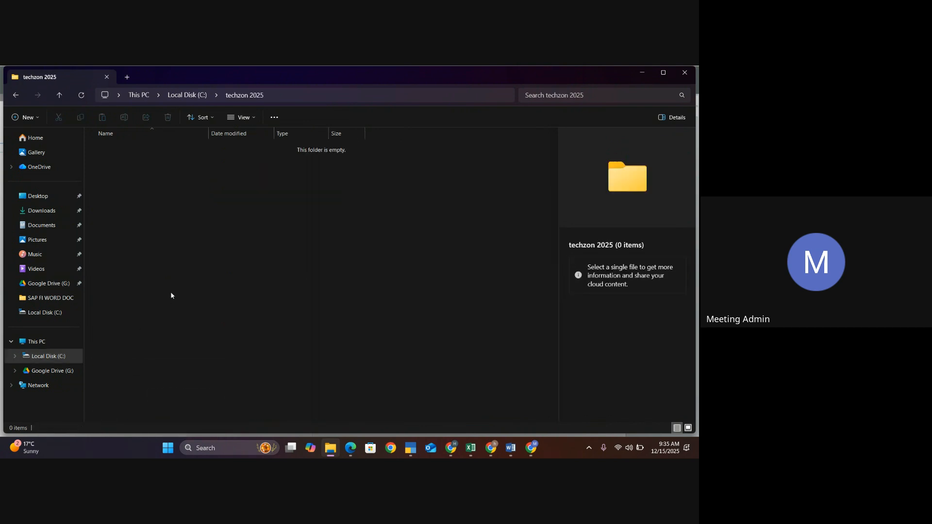
pyautogui.click(17, 95)
pyautogui.scroll(-2, 119, 394)
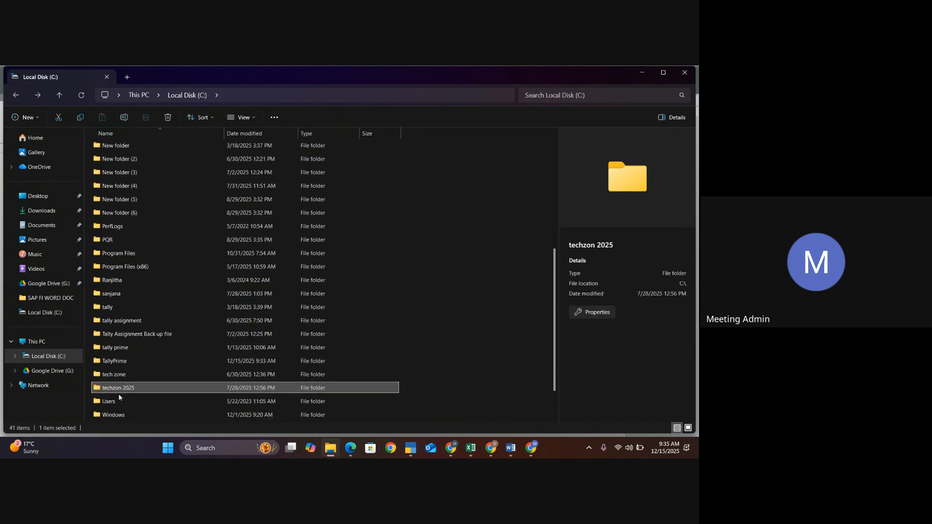
pyautogui.scroll(-2, 118, 395)
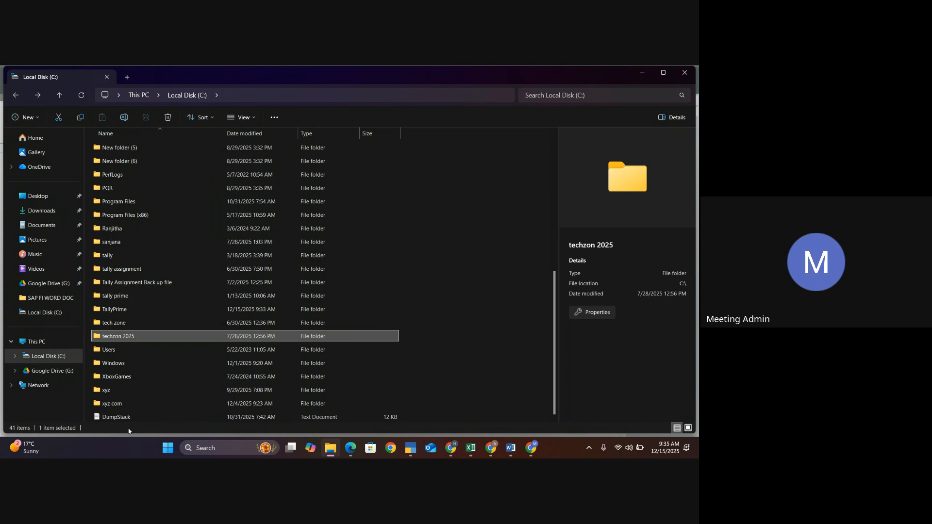
# - Check the back up file folder under xyz com > techzone pvt ltd and return to the C: drive
pyautogui.click(109, 390)
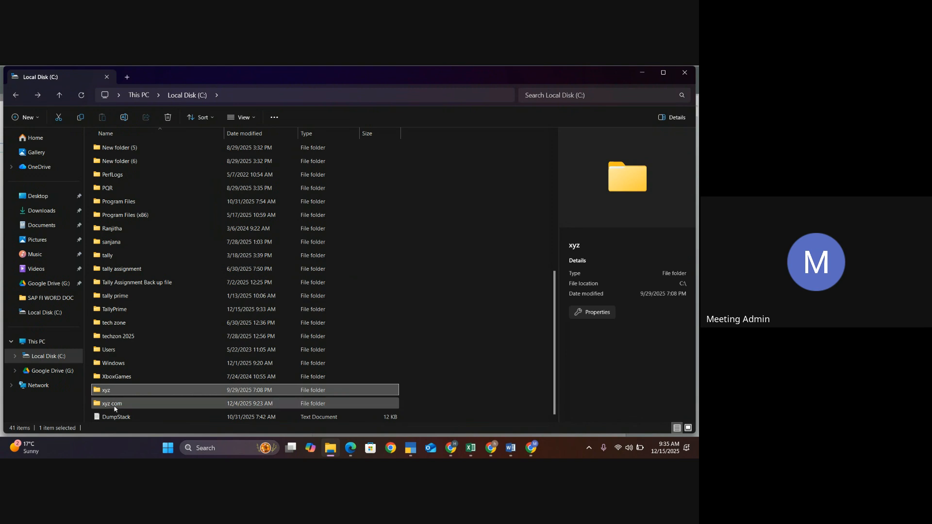
pyautogui.doubleClick(115, 406)
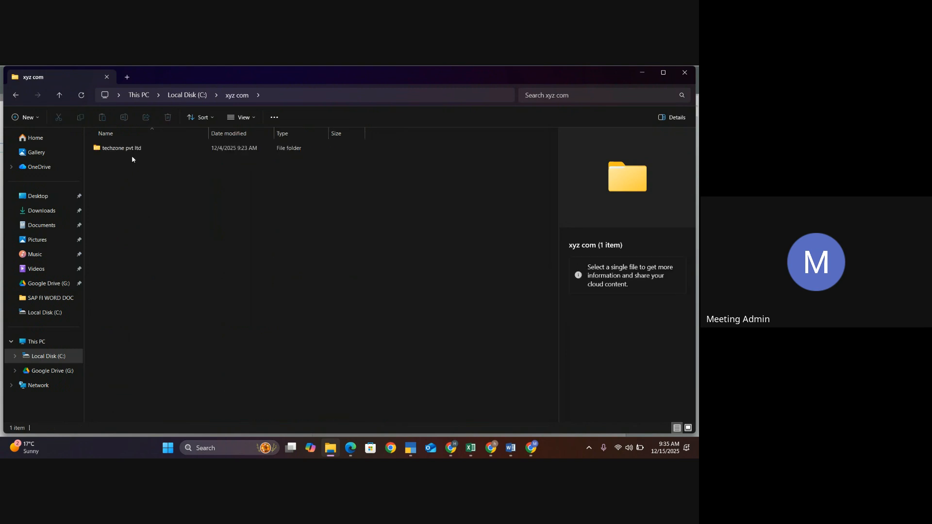
pyautogui.doubleClick(133, 148)
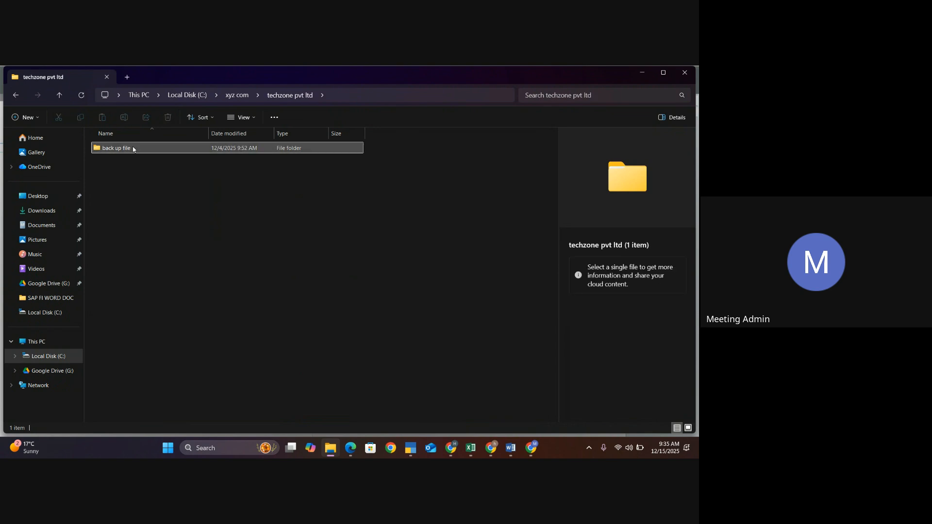
pyautogui.doubleClick(133, 149)
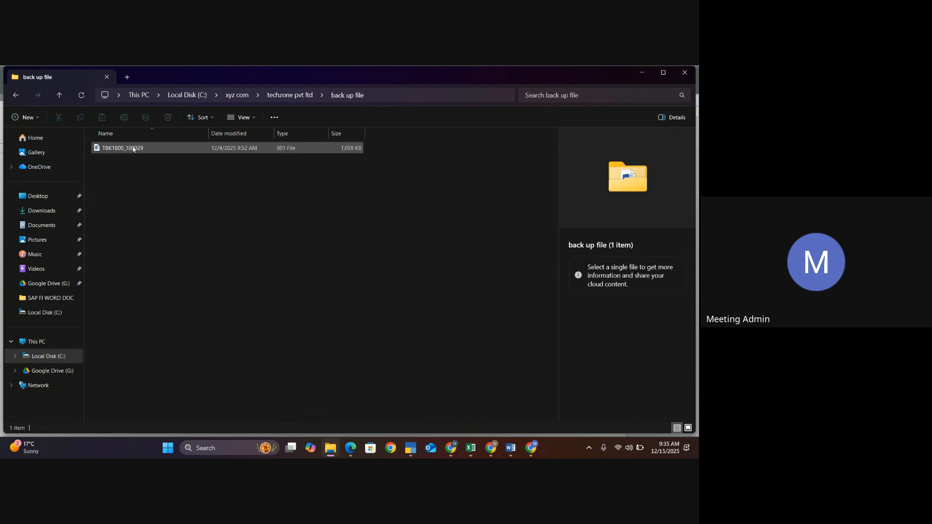
pyautogui.click(15, 96)
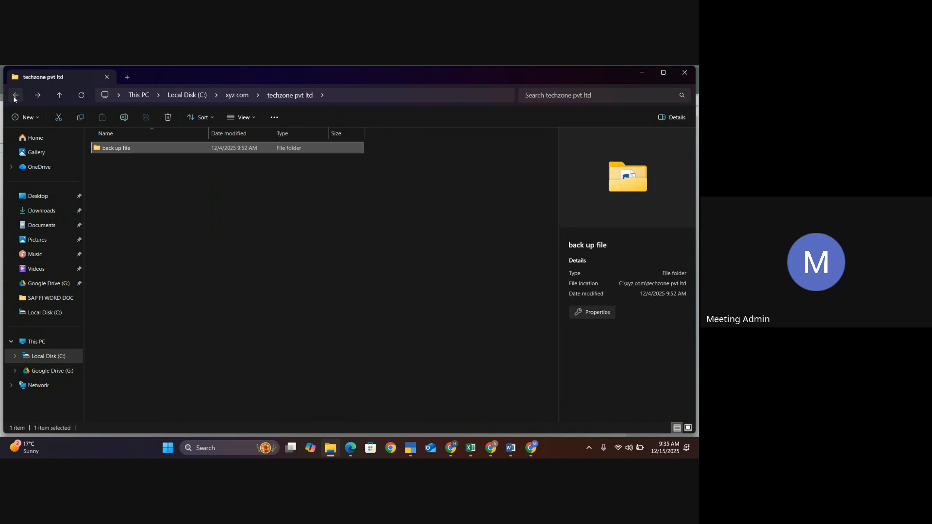
pyautogui.click(15, 97)
pyautogui.click(15, 98)
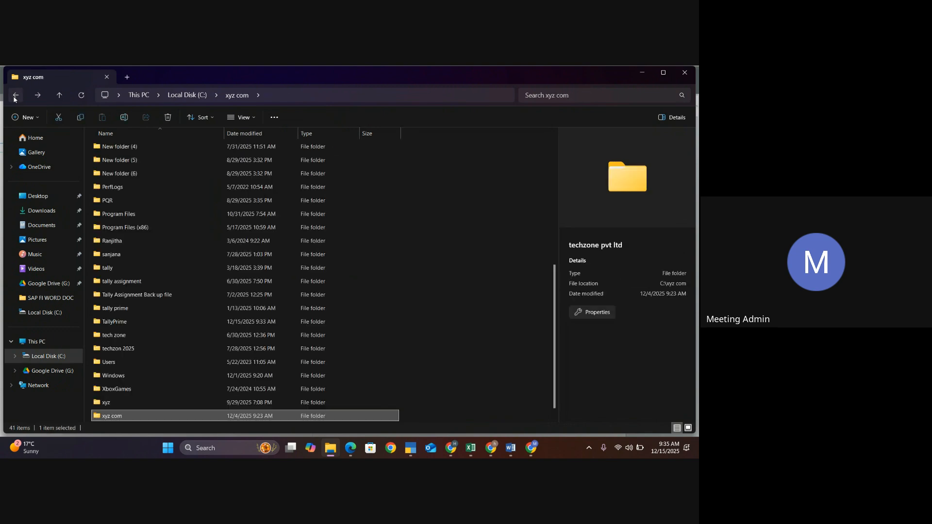
# - Look through the C: drive's folders and open the one listed between backfile and GST Offline Tool
pyautogui.scroll(-1, 170, 363)
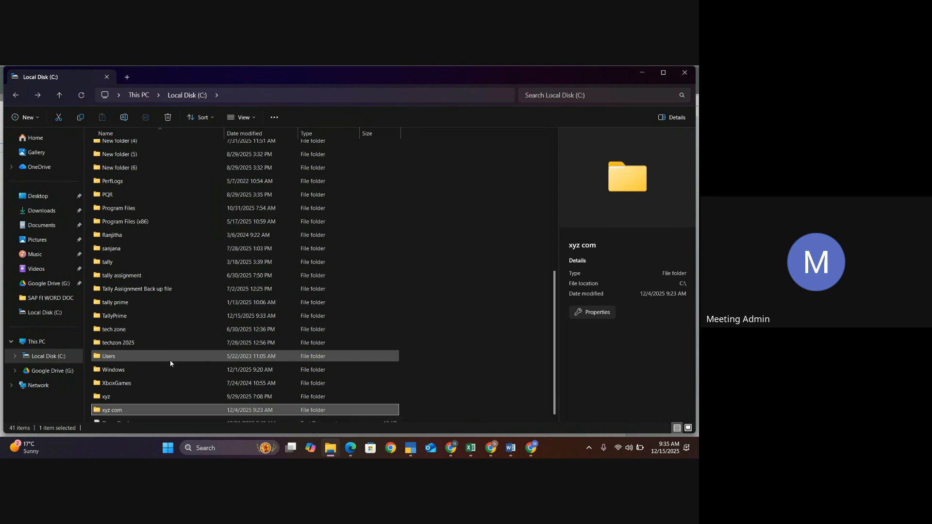
pyautogui.scroll(-1, 170, 363)
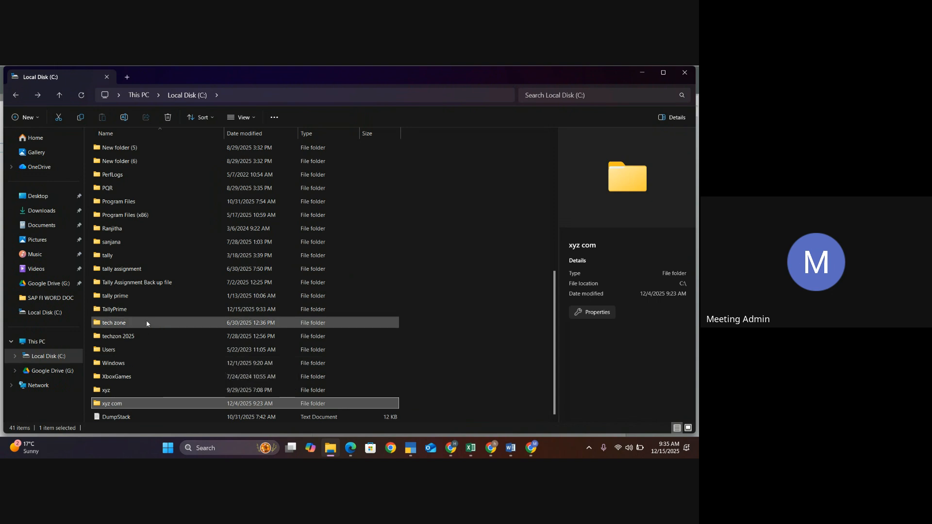
pyautogui.scroll(1, 146, 321)
pyautogui.scroll(1, 146, 324)
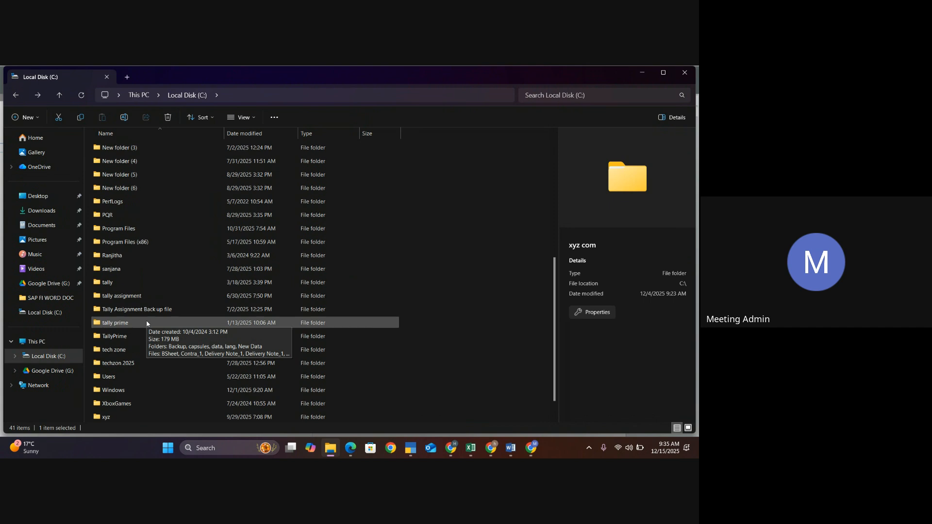
pyautogui.scroll(4, 129, 276)
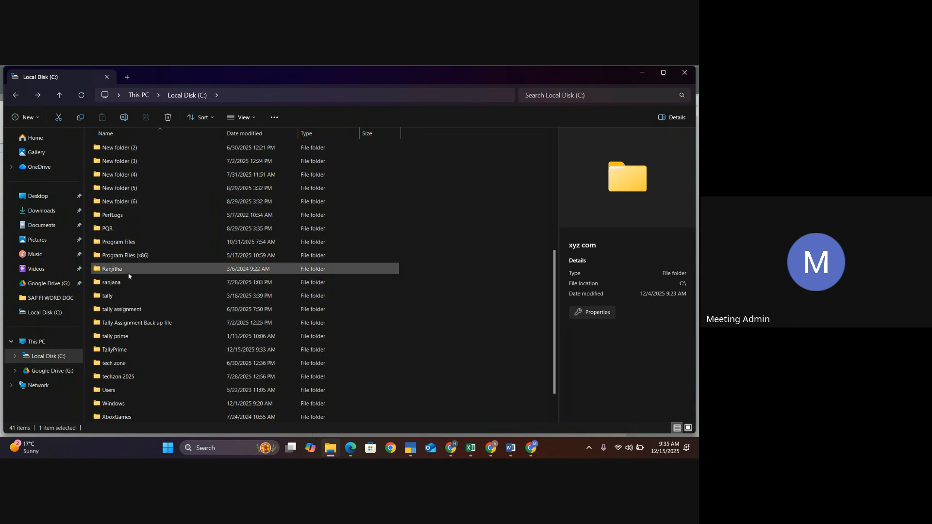
pyautogui.scroll(1, 129, 275)
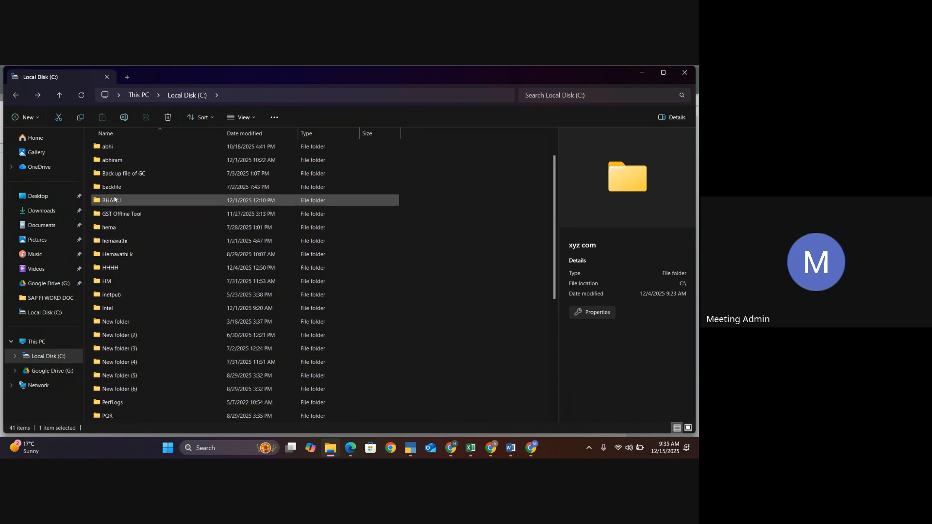
pyautogui.doubleClick(115, 201)
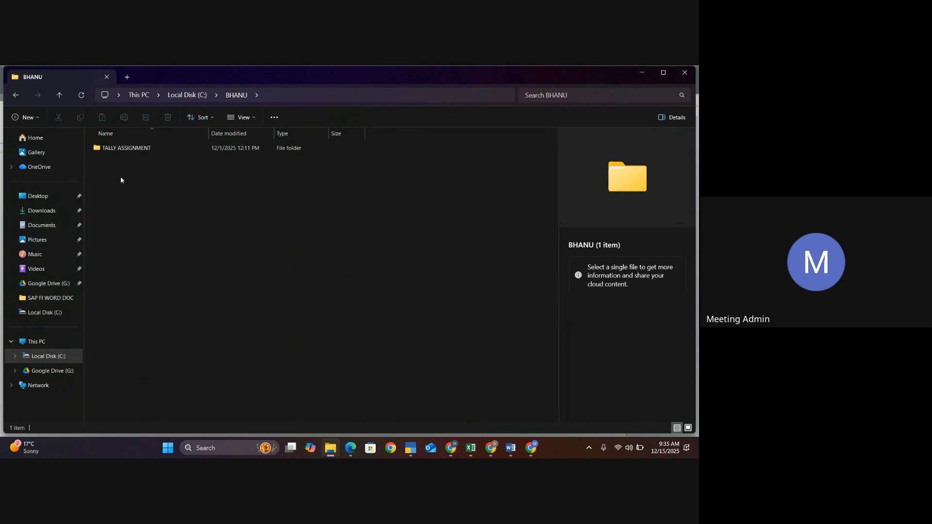
# - Open TALLY ASSIGNMENT > TEACH ZONE > TALLY DATA and copy that folder's full path
pyautogui.doubleClick(132, 150)
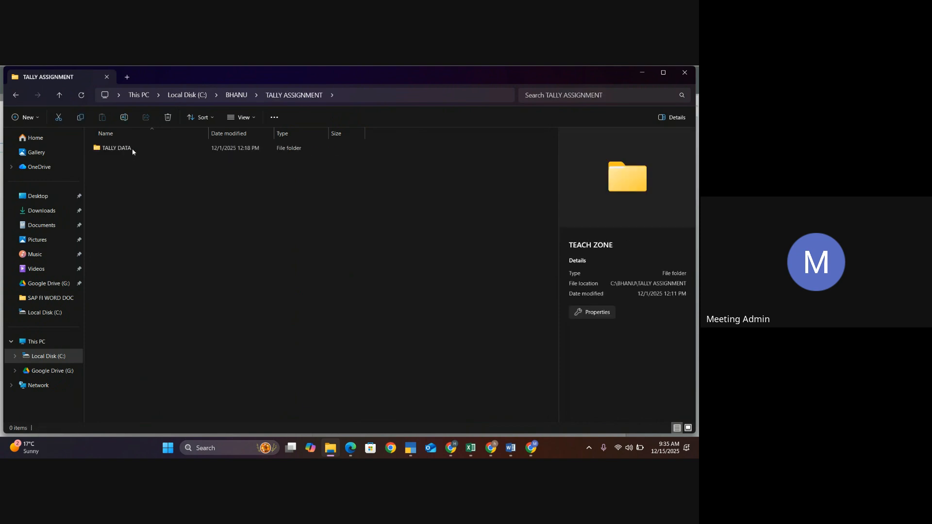
pyautogui.doubleClick(132, 149)
pyautogui.doubleClick(132, 148)
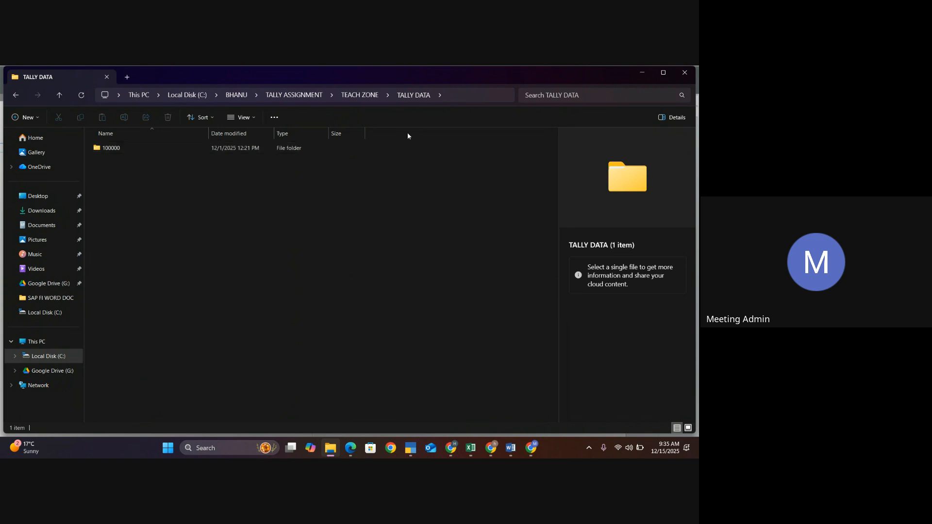
pyautogui.click(448, 93)
pyautogui.hotkey('ctrl', 'c')
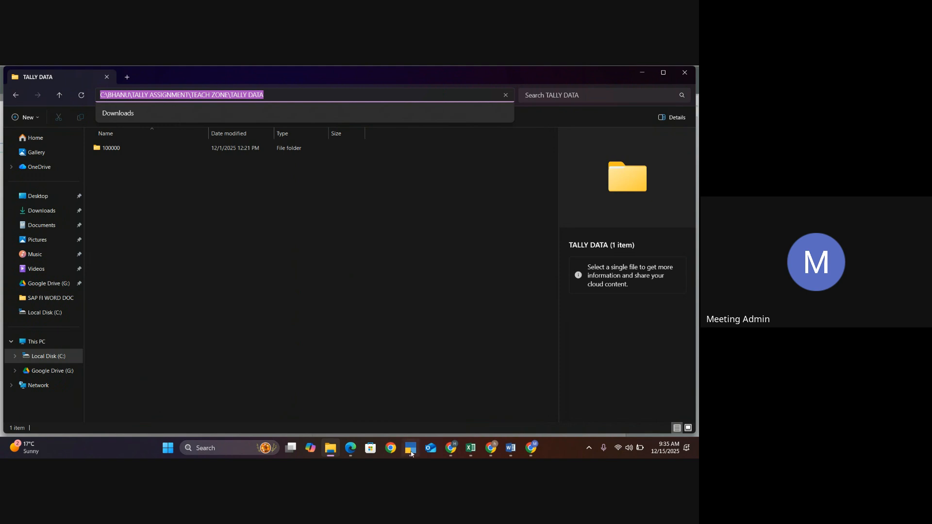
# - Switch to TallyPrime and load TechZone Electronics Private Limited2024 by specifying the copied TALLY DATA folder path
pyautogui.moveTo(411, 449)
pyautogui.click(410, 422)
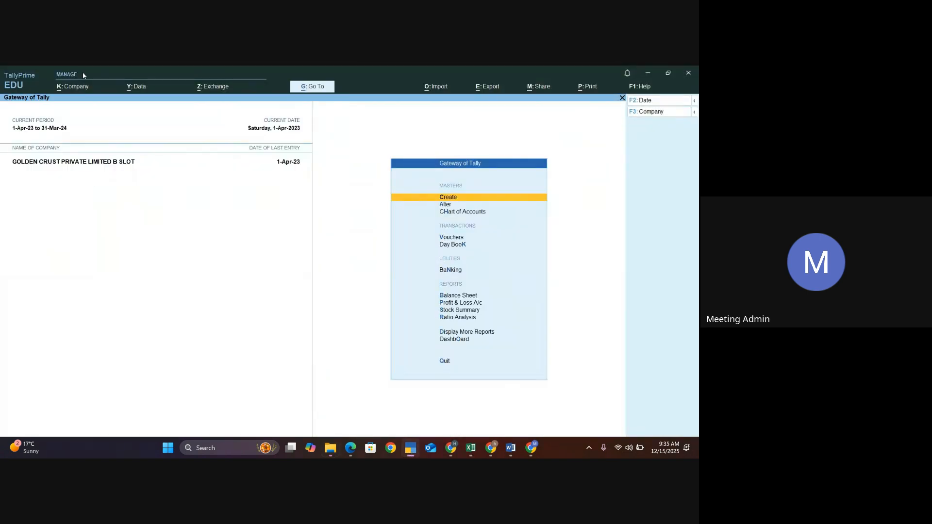
pyautogui.click(83, 88)
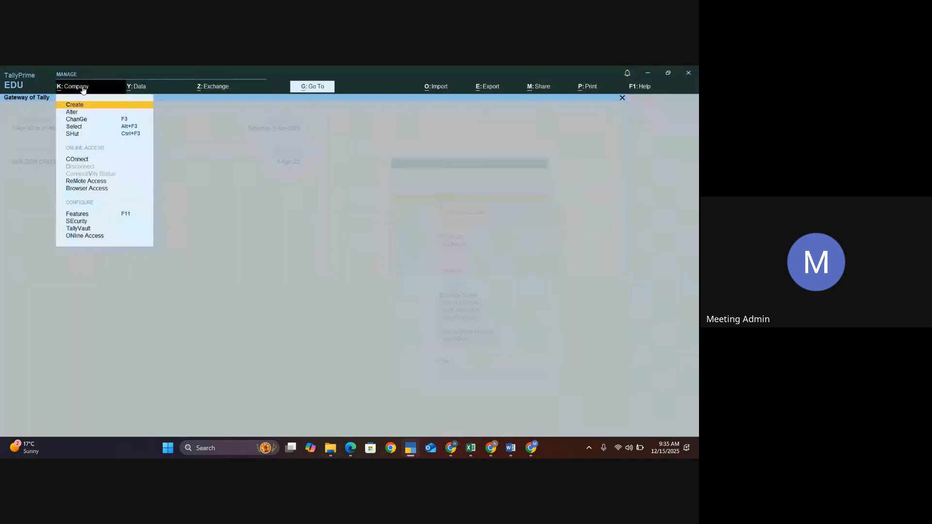
pyautogui.click(77, 127)
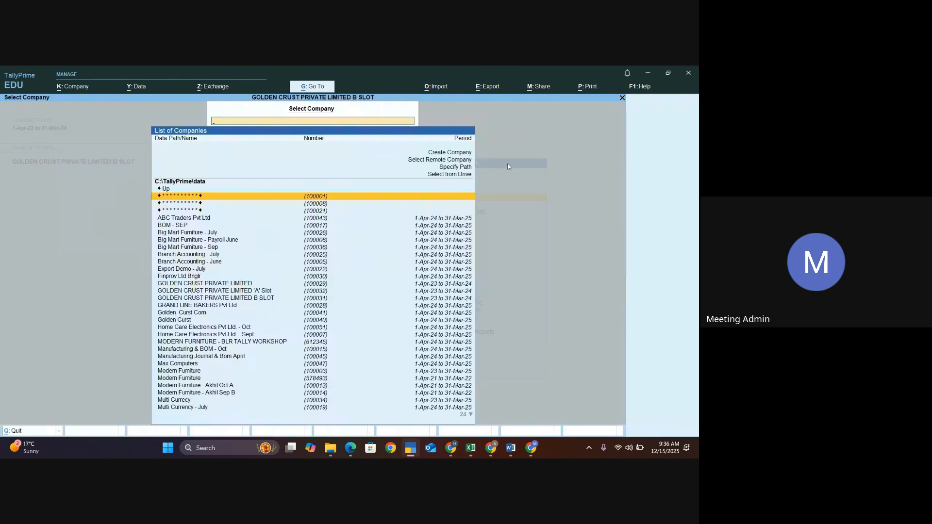
pyautogui.click(455, 167)
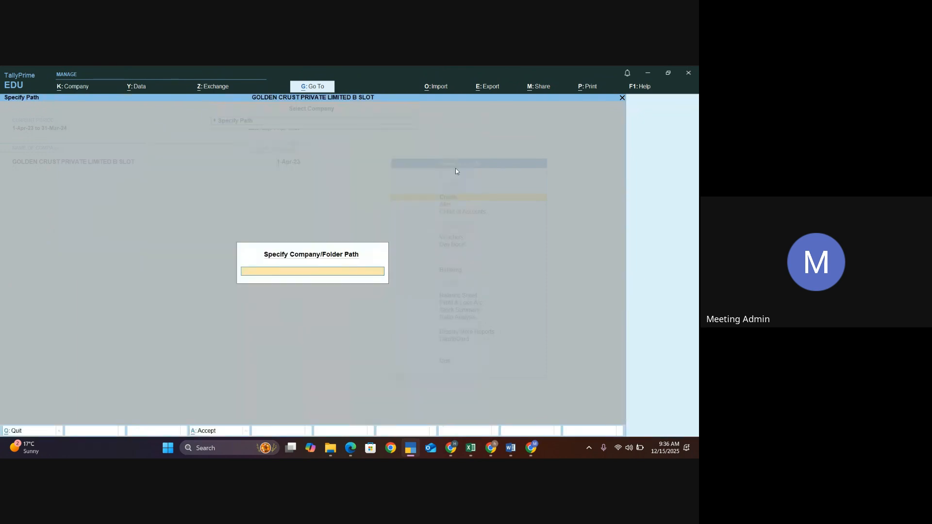
pyautogui.hotkey('ctrl', 'v')
pyautogui.press('Return')
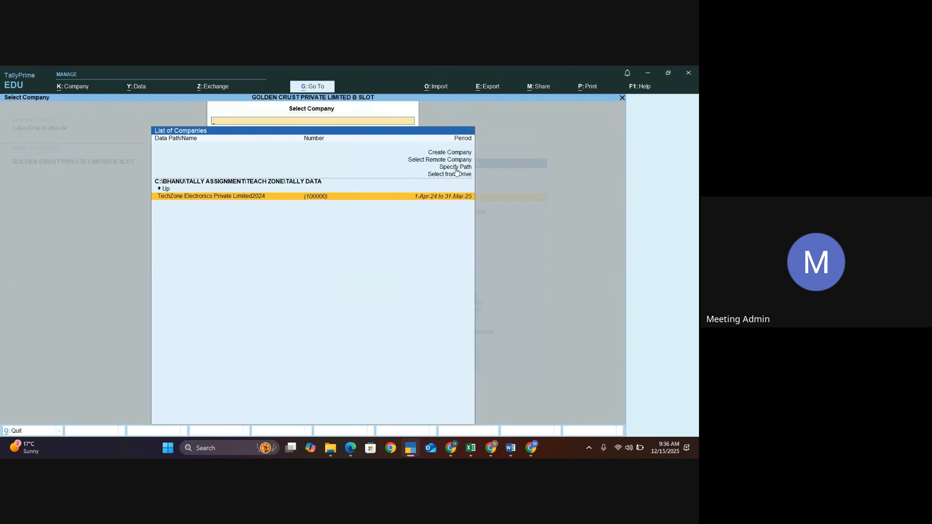
pyautogui.press('Return')
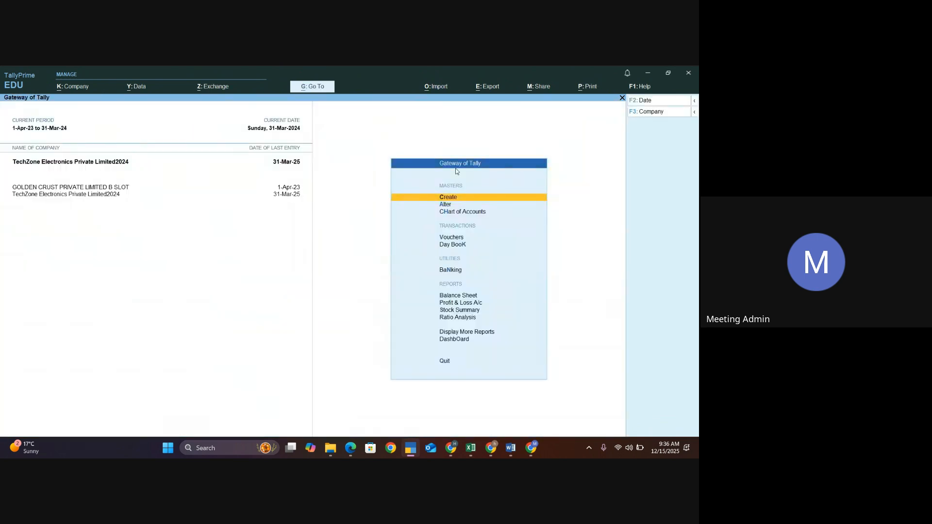
# - Check the Day Book of TechZone Electronics Private Limited2024 and return to the Gateway of Tally
pyautogui.press('Down')
pyautogui.press('Down')
pyautogui.press('Down')
pyautogui.press('Down')
pyautogui.press('Down')
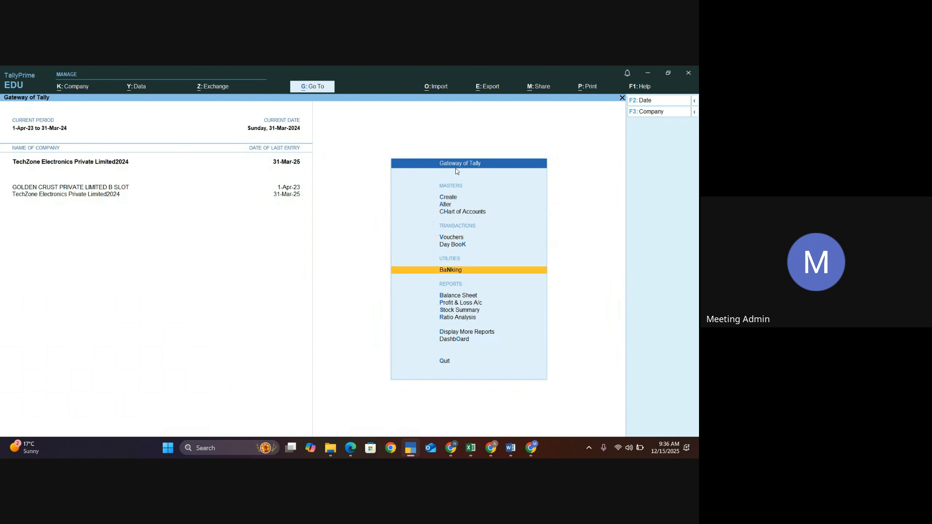
pyautogui.press('Up')
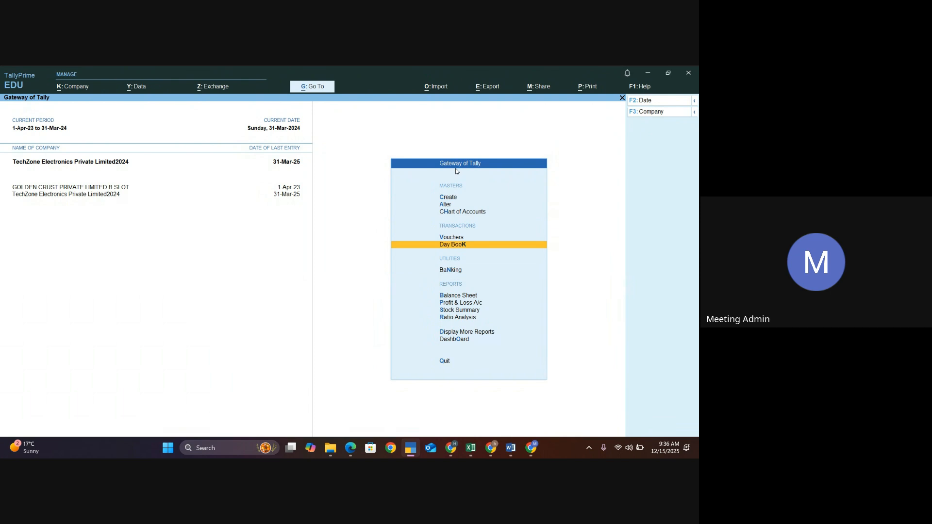
pyautogui.press('Return')
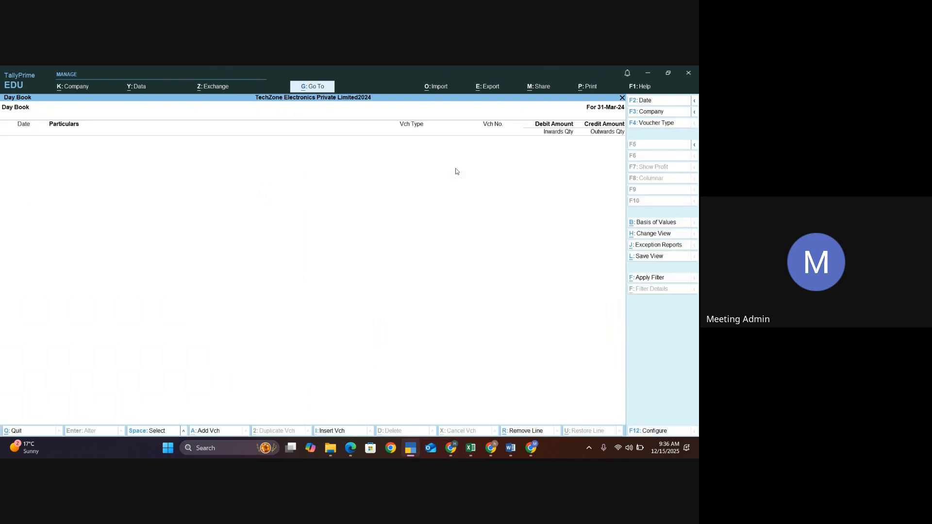
pyautogui.press('Escape')
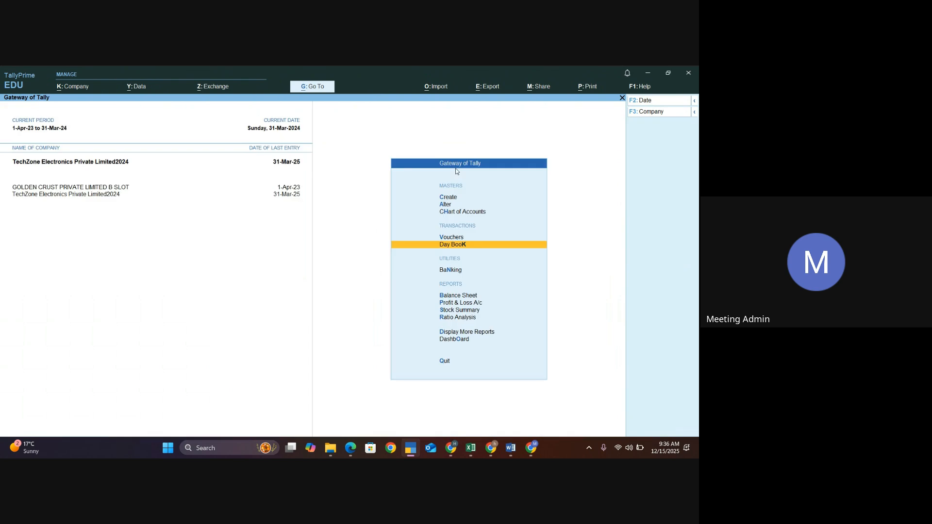
# - View the list of ledgers in the Chart of Accounts and return to the Gateway of Tally
pyautogui.press('Up')
pyautogui.press('Up')
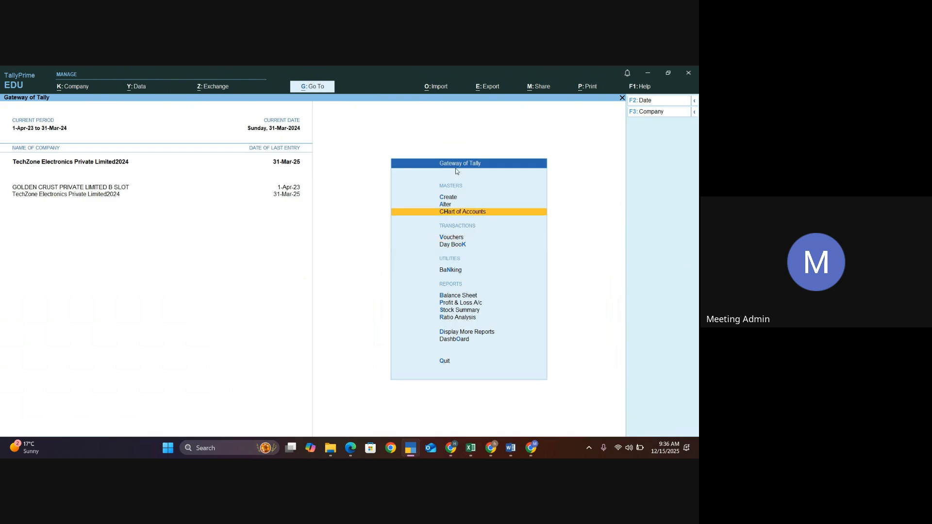
pyautogui.press('Return')
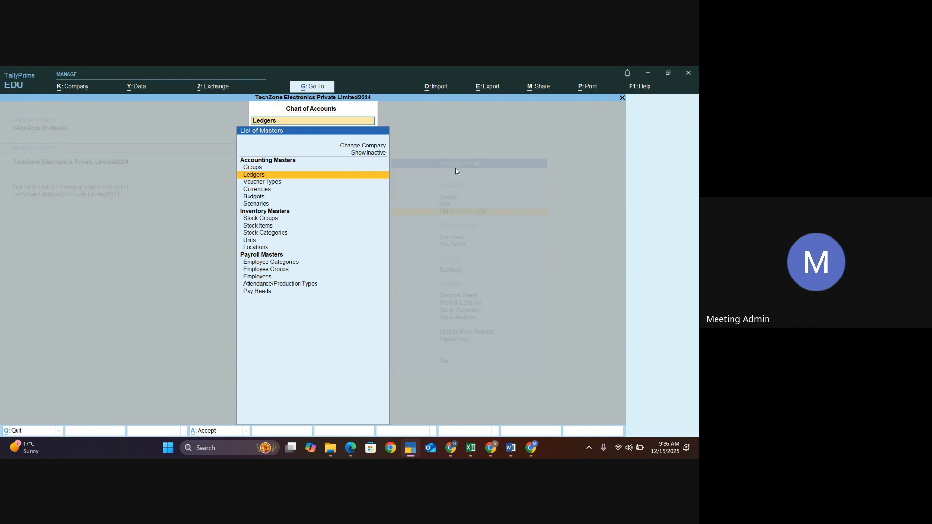
pyautogui.press('Return')
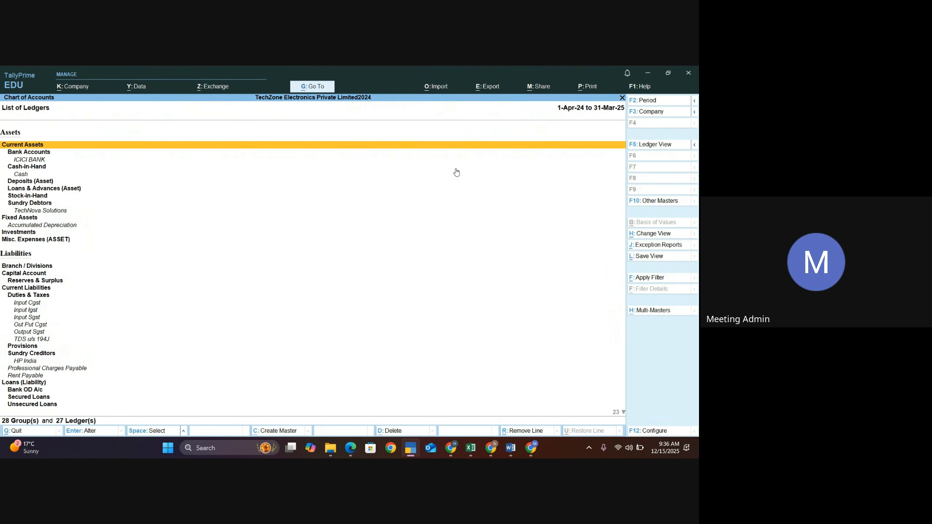
pyautogui.press('Escape')
pyautogui.press('Escape')
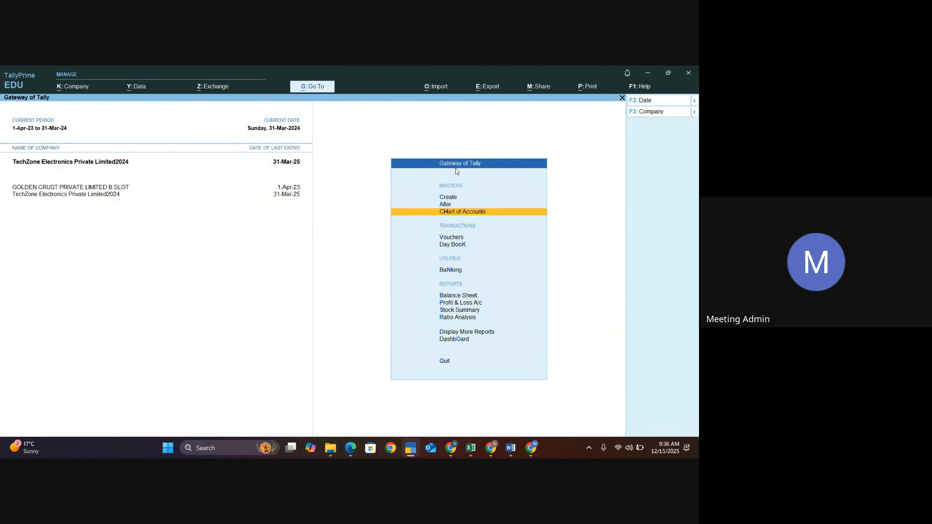
# - Review the company alteration details of TechZone Electronics Private Limited2024 and leave them without making changes
pyautogui.hotkey('alt', 'k')
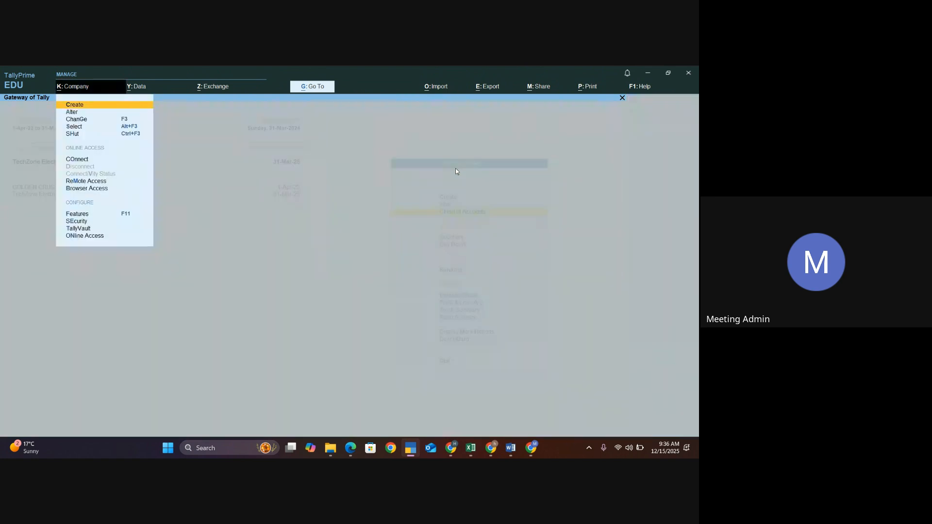
pyautogui.press('Down')
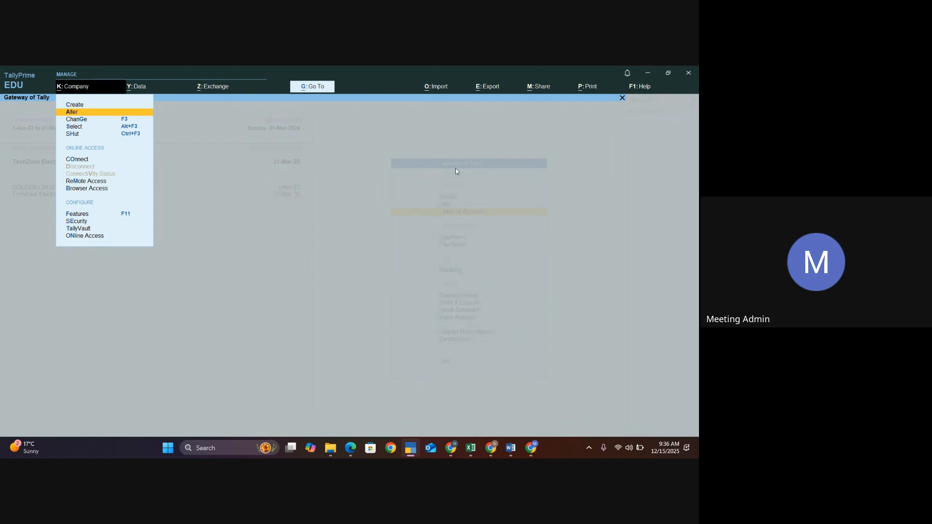
pyautogui.press('Return')
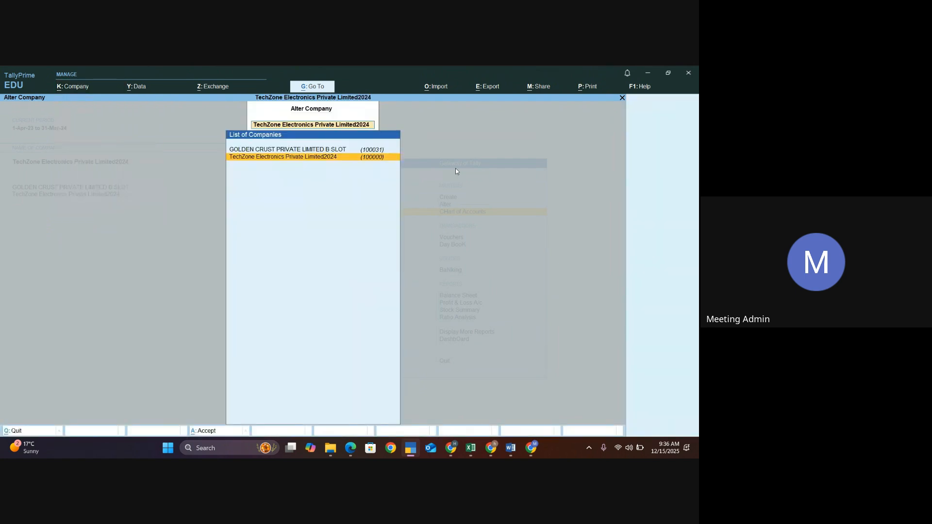
pyautogui.press('Return')
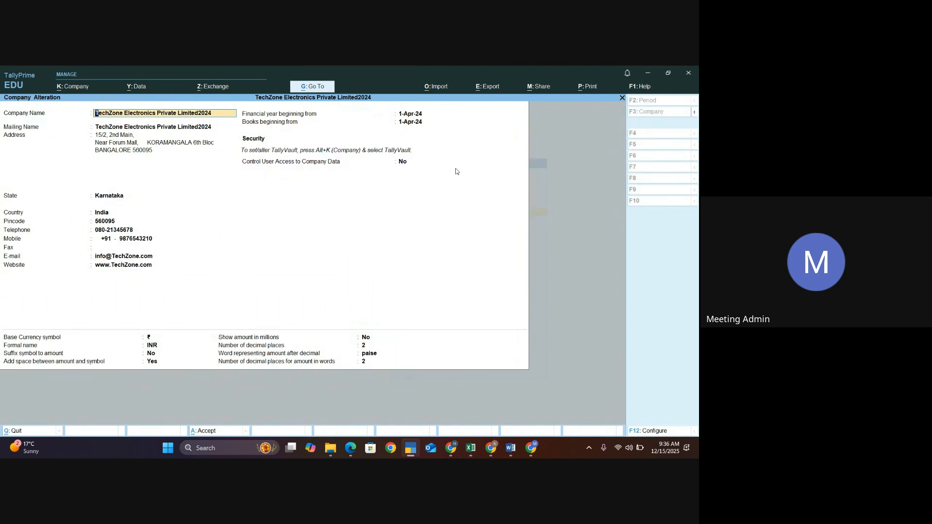
pyautogui.press('Escape')
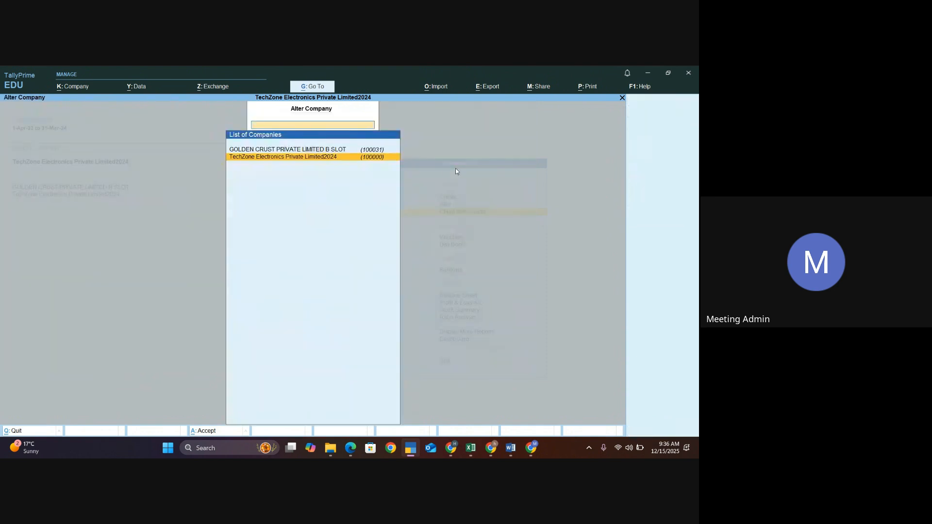
pyautogui.press('Escape')
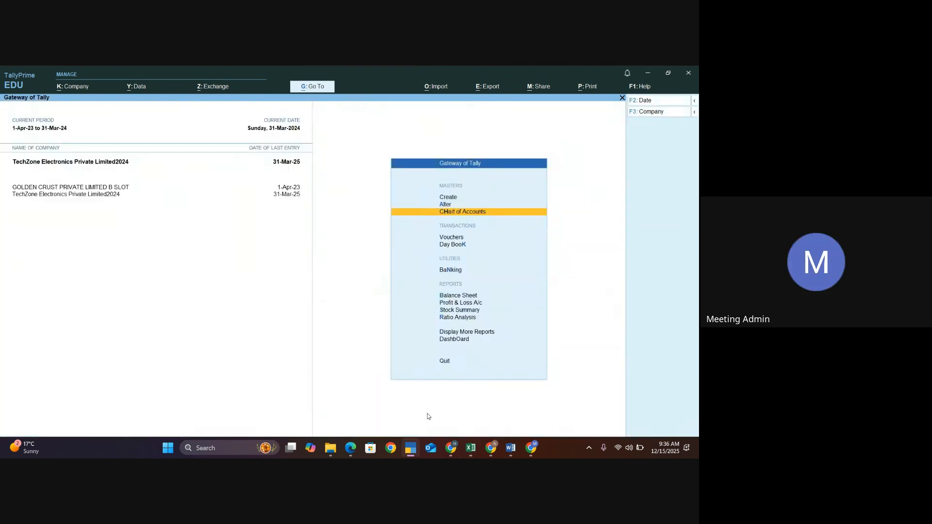
# - Switch to the cost category and cost centre presentation in Google Slides and show slide 4, Cost Centre – Enabling
pyautogui.moveTo(452, 447)
pyautogui.click(450, 402)
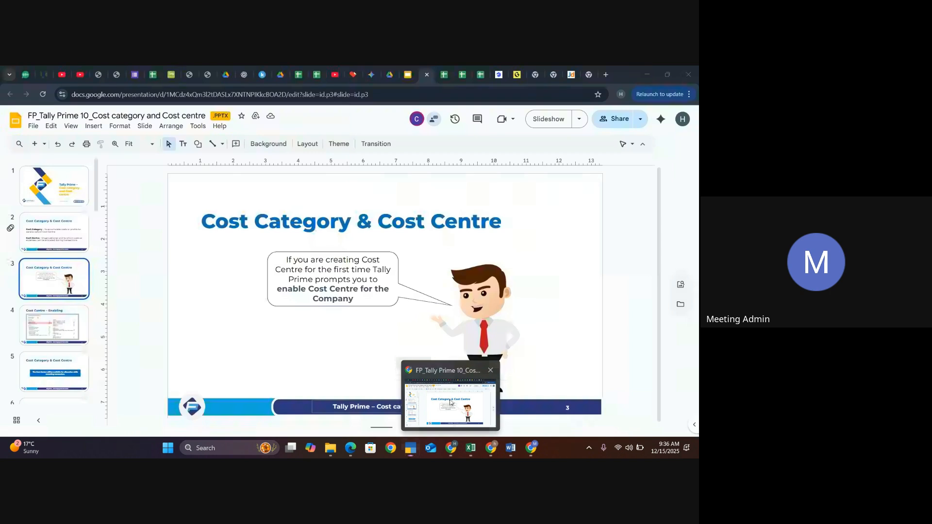
pyautogui.click(54, 324)
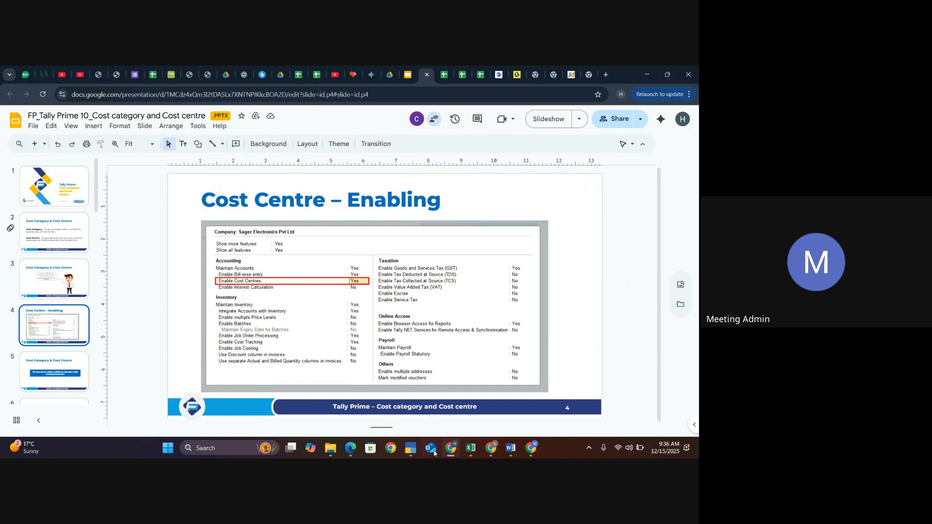
# - Switch to TallyPrime, set Enable Cost Centres to Yes in the features of TechZone Electronics Private Limited2024 and save
pyautogui.moveTo(411, 448)
pyautogui.click(420, 412)
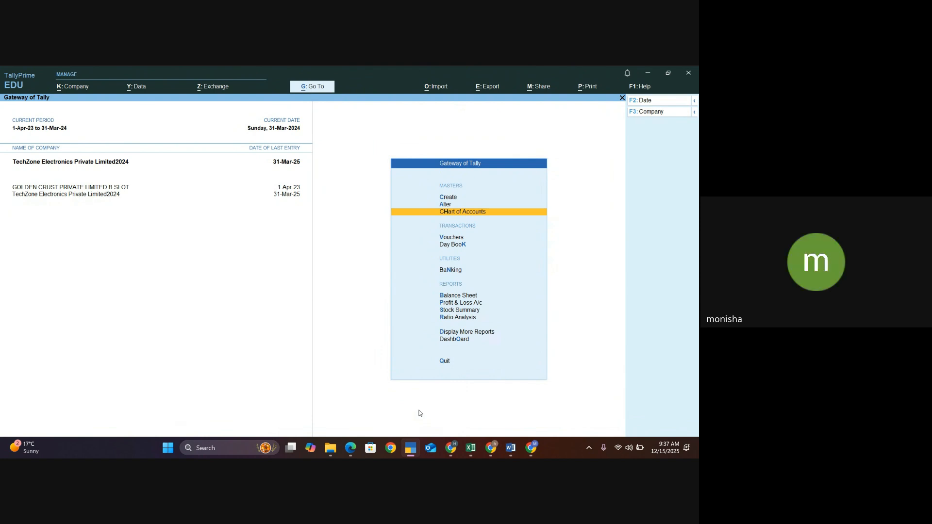
pyautogui.press('F11')
pyautogui.press('Return')
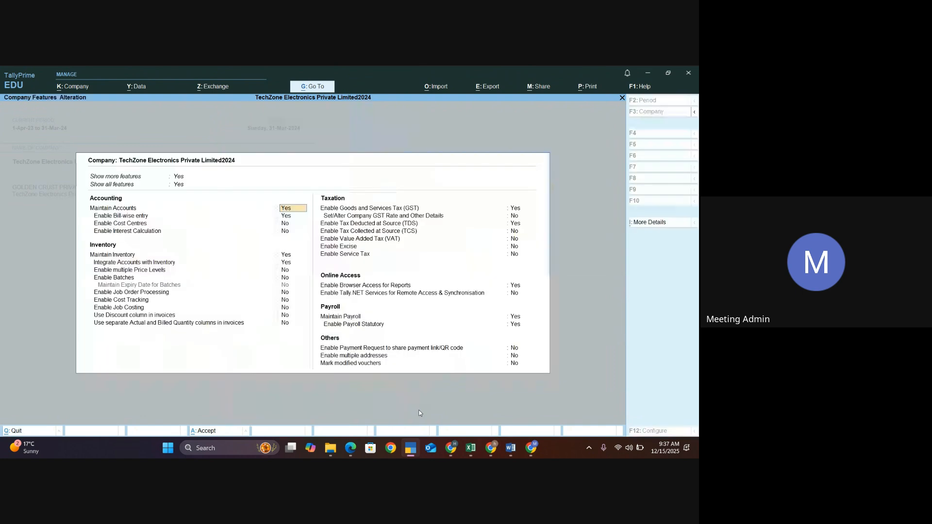
pyautogui.press('Return')
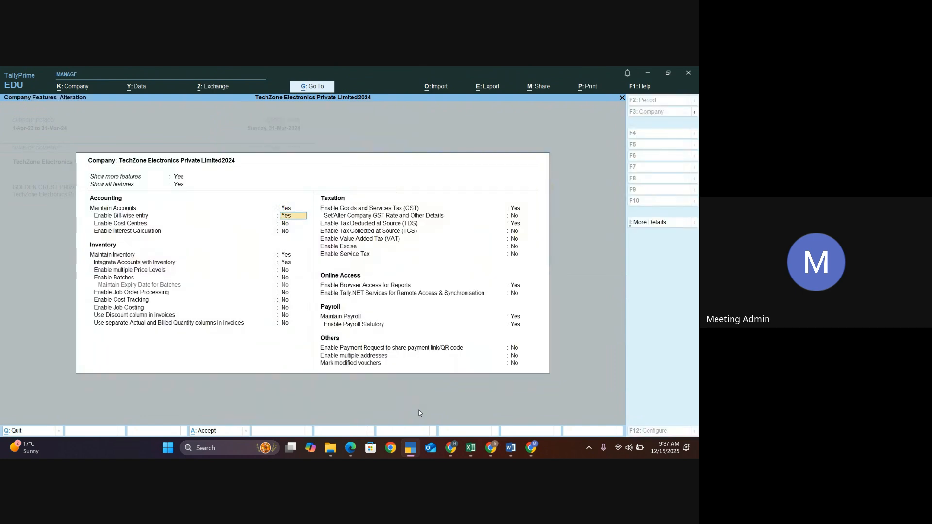
pyautogui.press('Return')
pyautogui.write('YES')
pyautogui.press('Return')
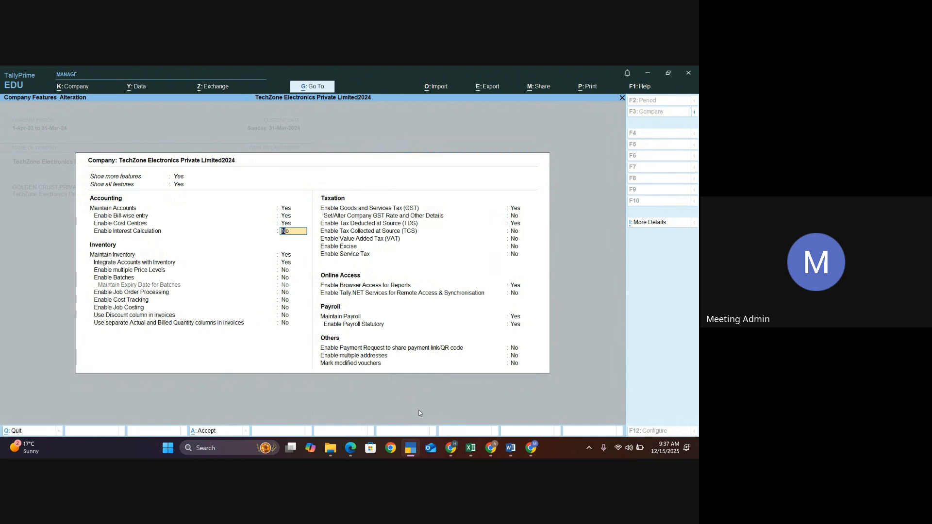
pyautogui.hotkey('ctrl', 'a')
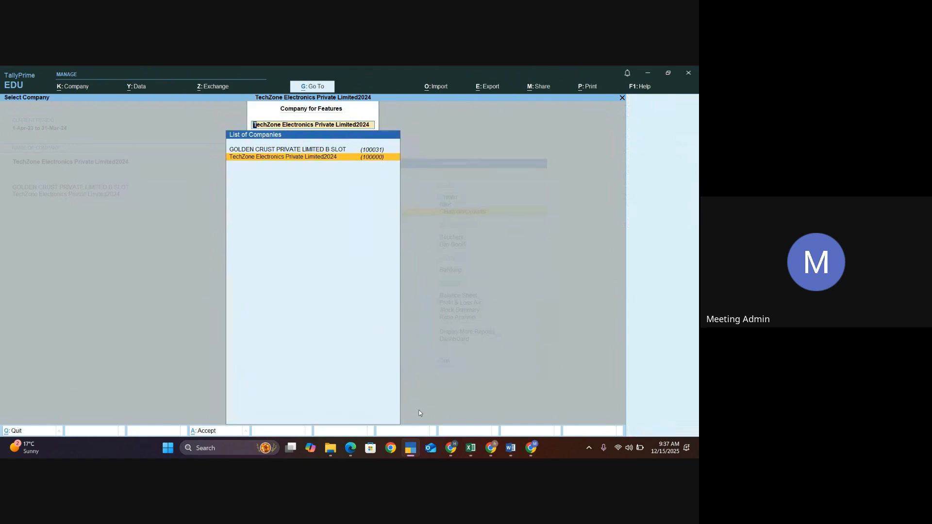
pyautogui.press('Escape')
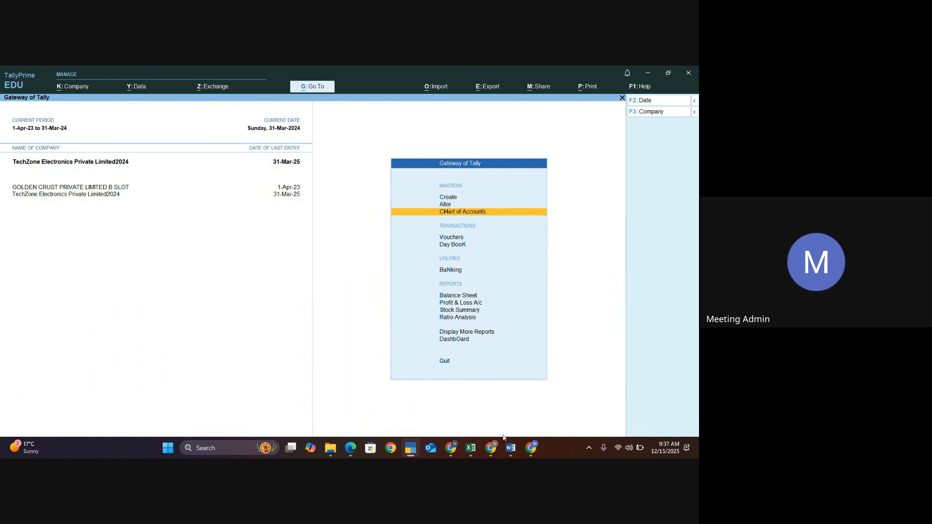
# - Switch back to the Google Slides presentation and show slide 5 on Cost Centre availability while recording transactions
pyautogui.click(450, 453)
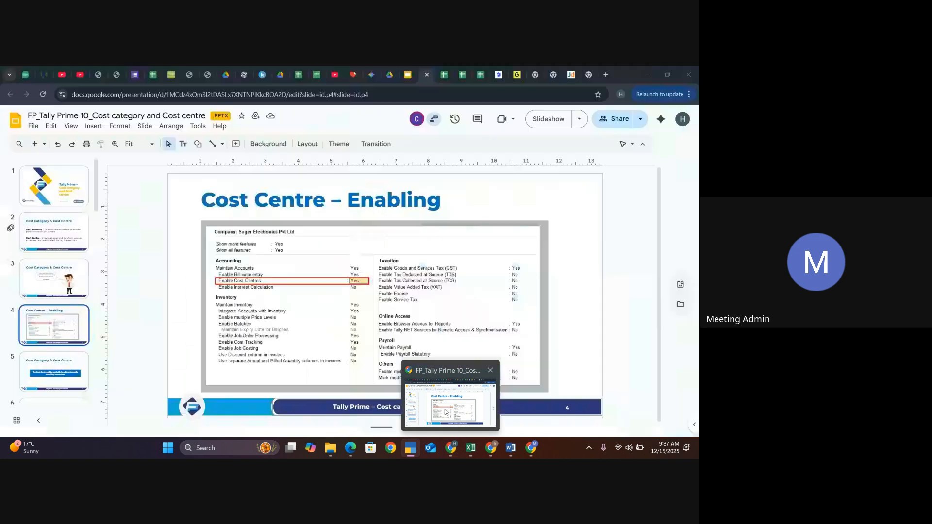
pyautogui.scroll(-1, 70, 372)
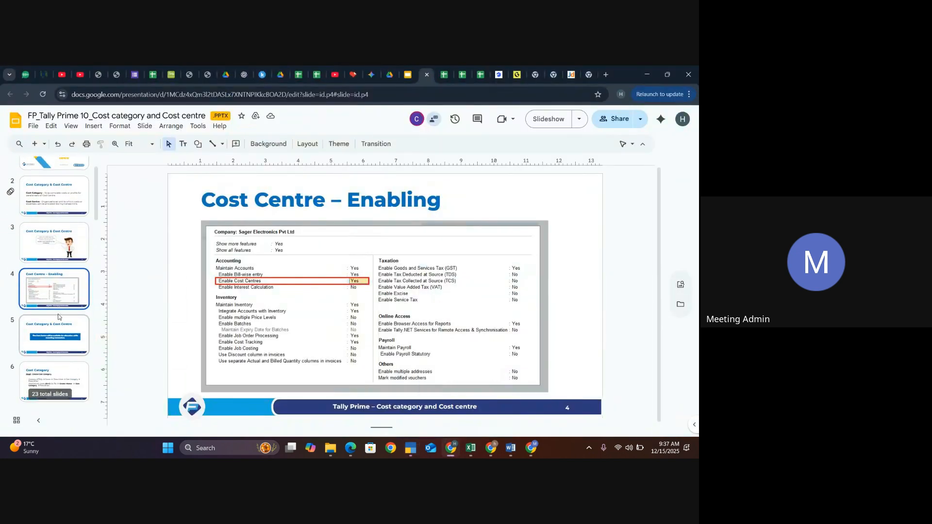
pyautogui.click(54, 337)
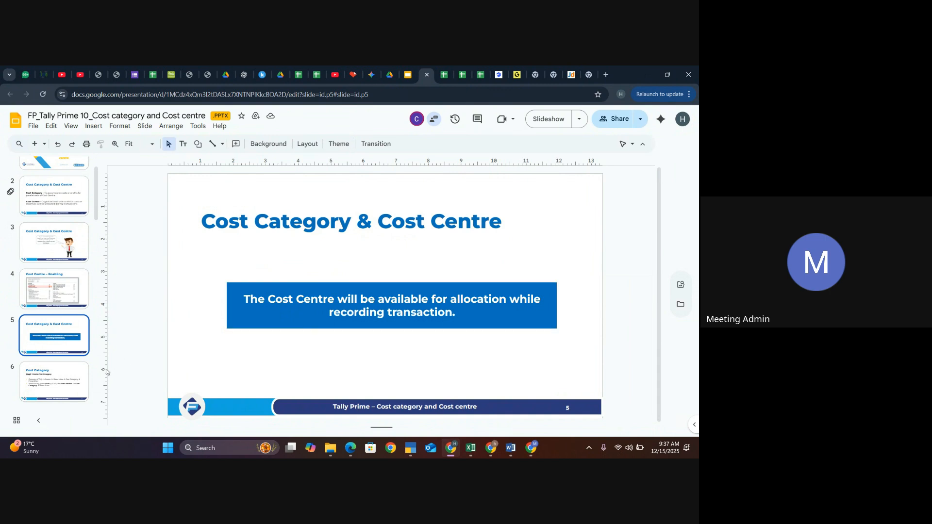
pyautogui.scroll(-1, 65, 384)
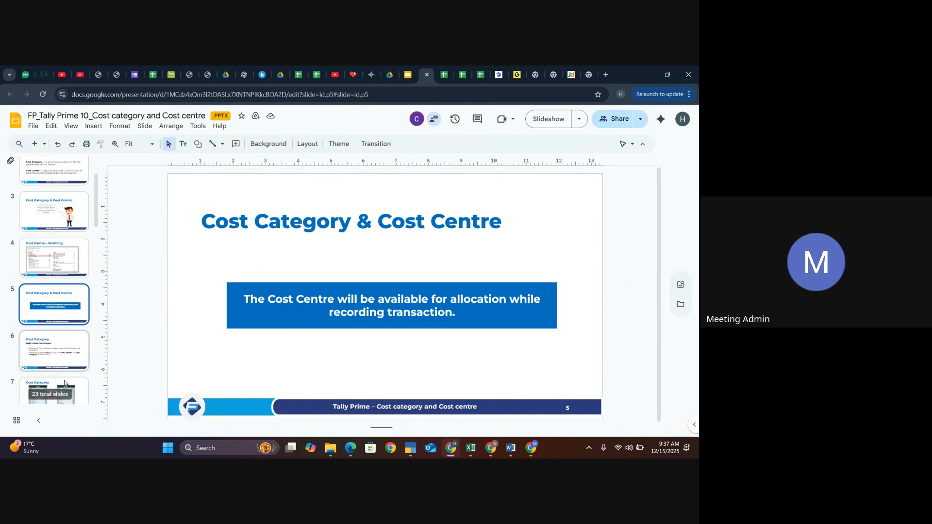
# - Show slide 6 on creating a cost category, and switch to TallyPrime to expand the full list of masters for creation
pyautogui.click(67, 345)
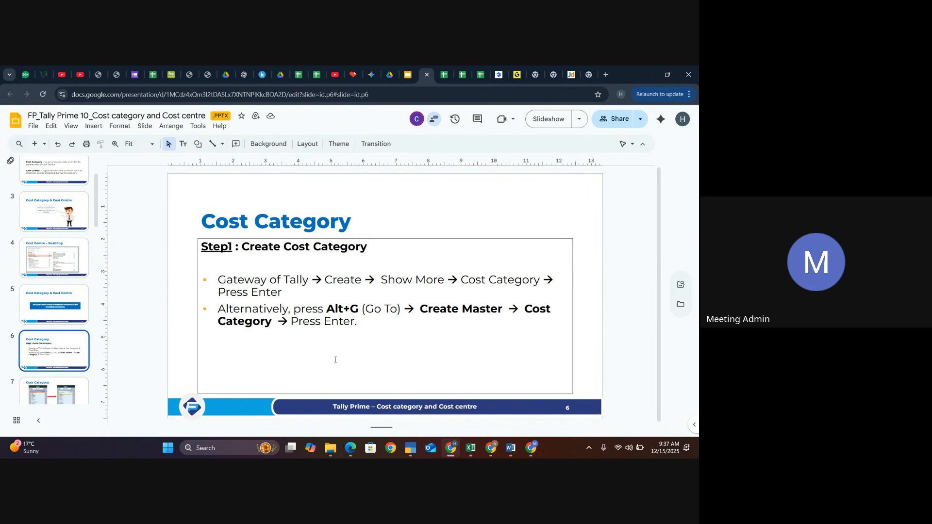
pyautogui.hotkey('alt', 'Tab')
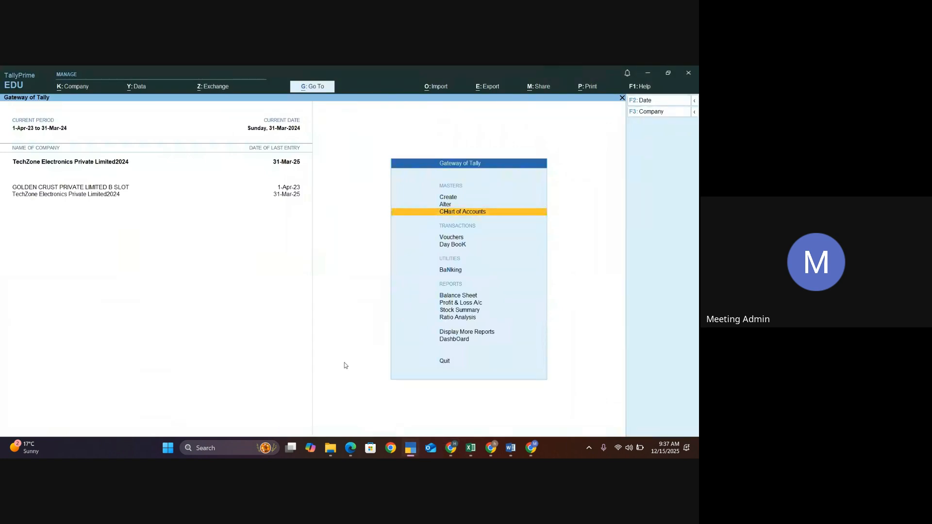
pyautogui.click(453, 198)
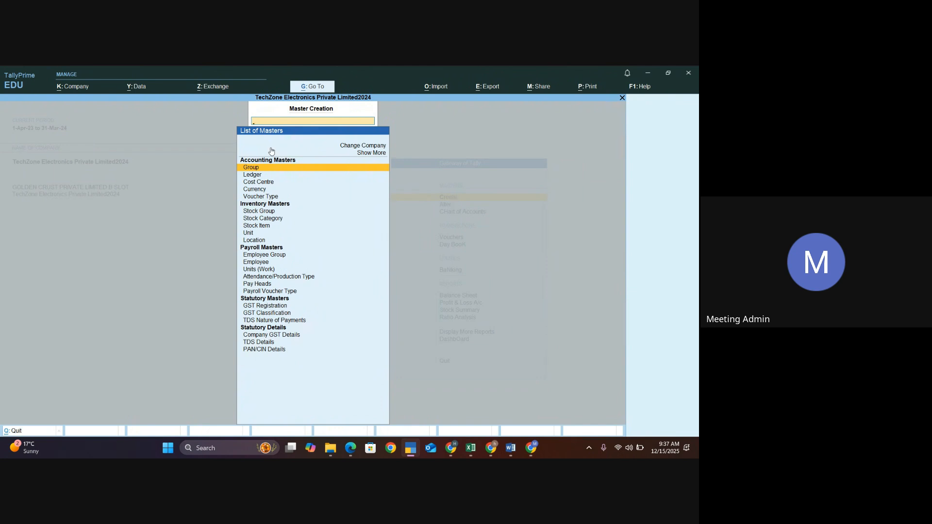
pyautogui.click(364, 153)
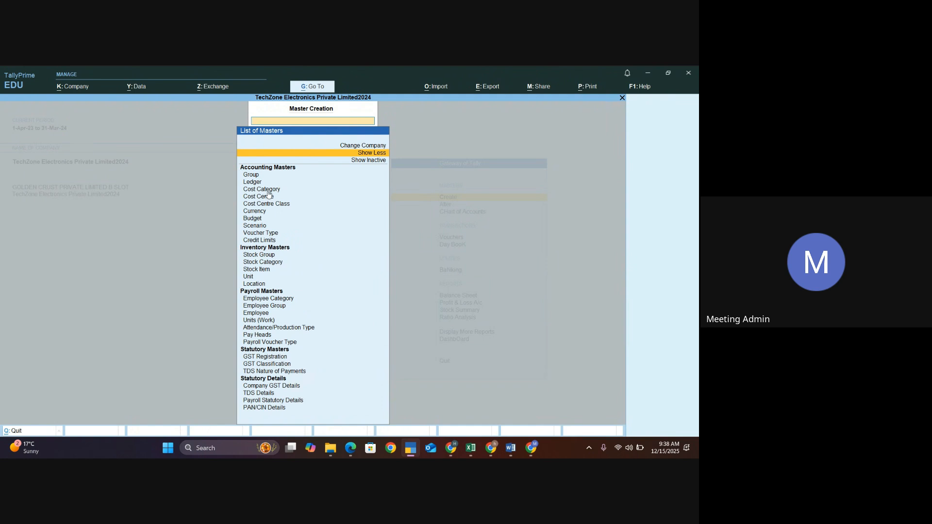
# - Switch back to the Google Slides presentation and show the Cost Category slides 7, 8 and 9
pyautogui.hotkey('alt', 'Tab')
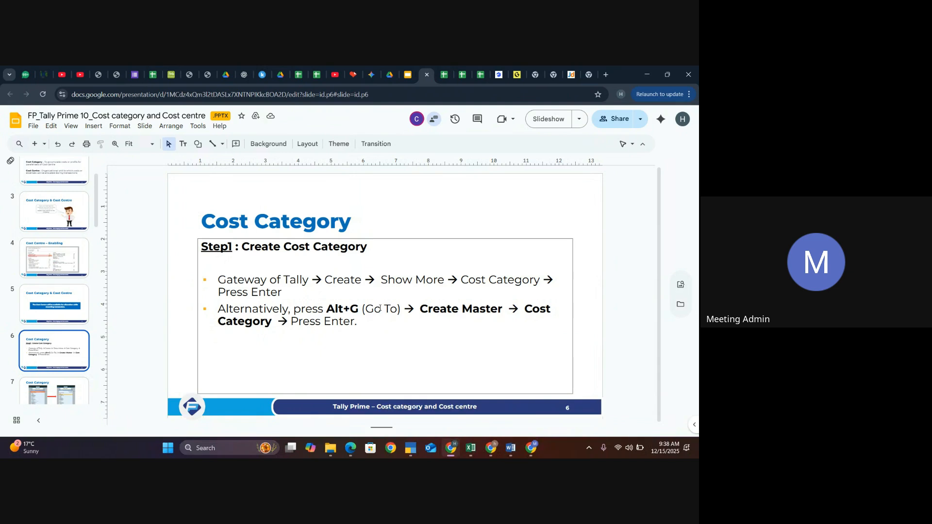
pyautogui.scroll(-2, 47, 383)
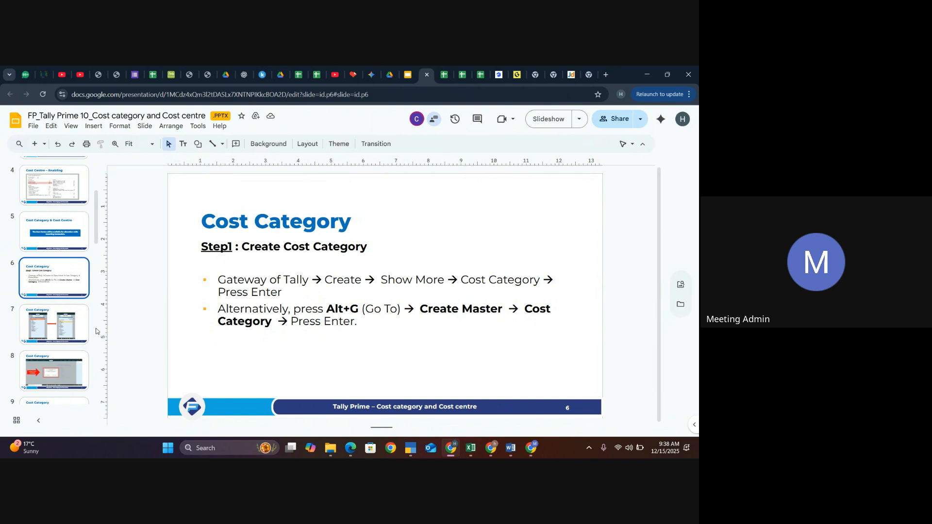
pyautogui.click(35, 316)
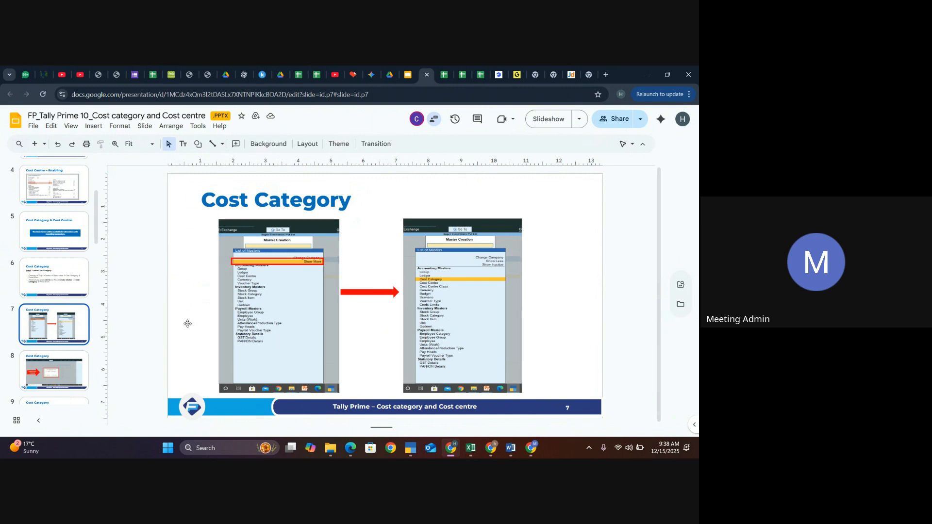
pyautogui.press('Down')
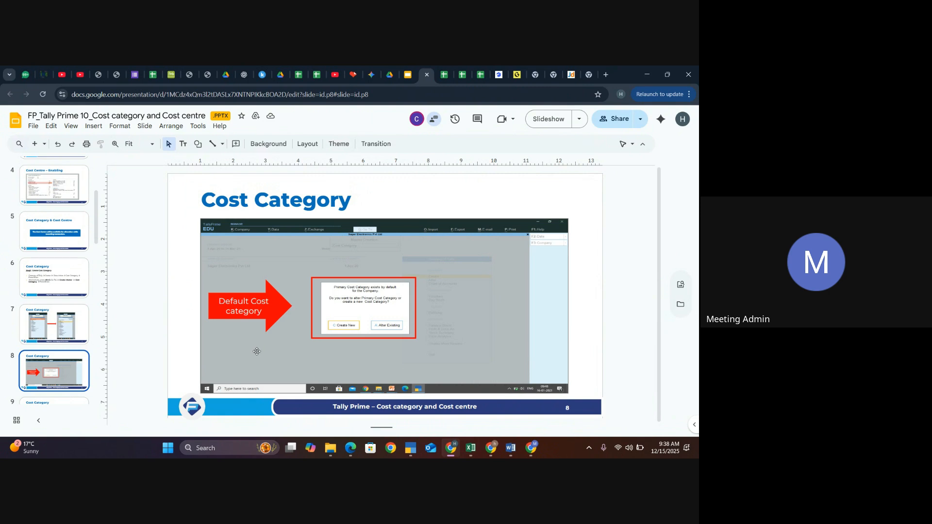
pyautogui.scroll(-2, 54, 335)
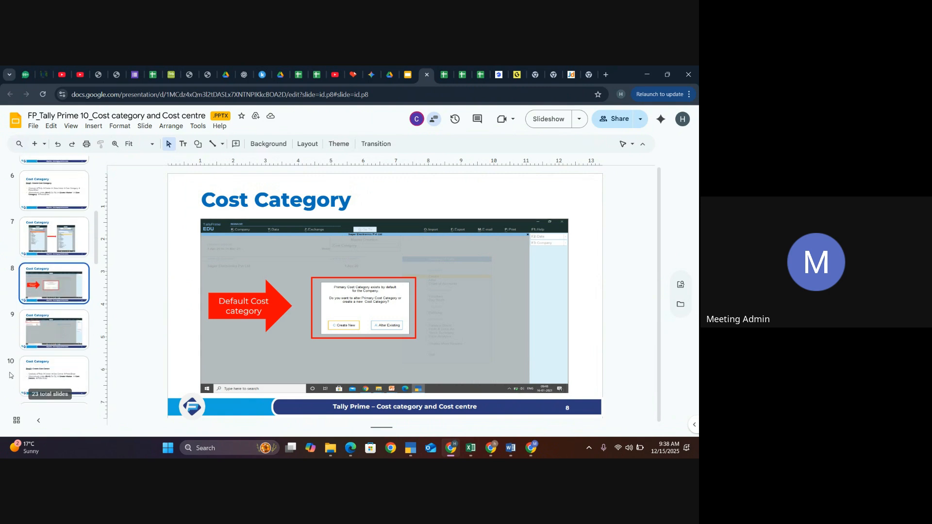
pyautogui.click(59, 335)
# - Switch to TallyPrime and start a new ledger named Salary in TechZone Electronics Private Limited2024
pyautogui.hotkey('alt', 'Tab')
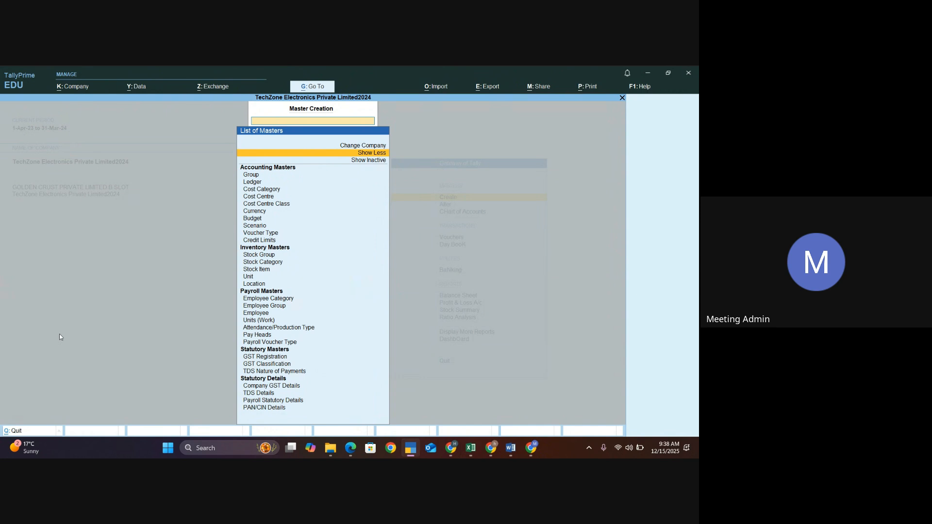
pyautogui.press('Escape')
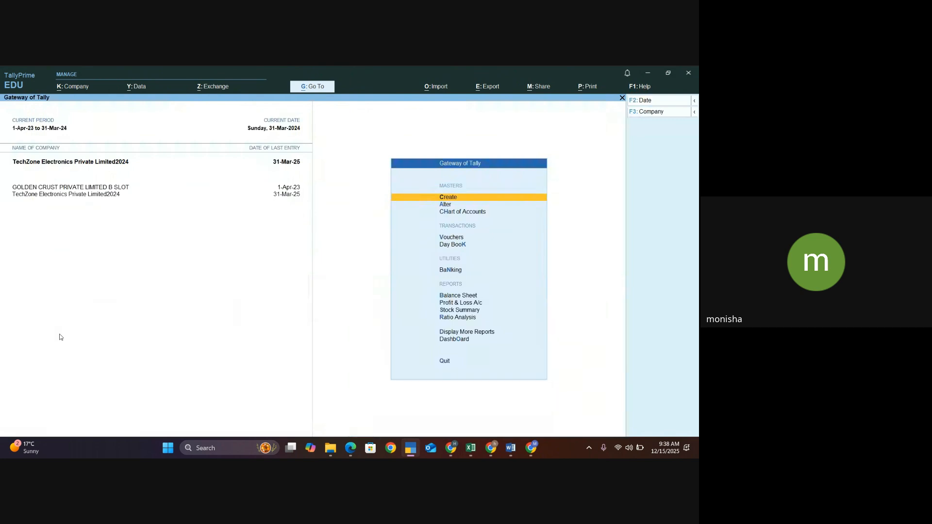
pyautogui.press('Return')
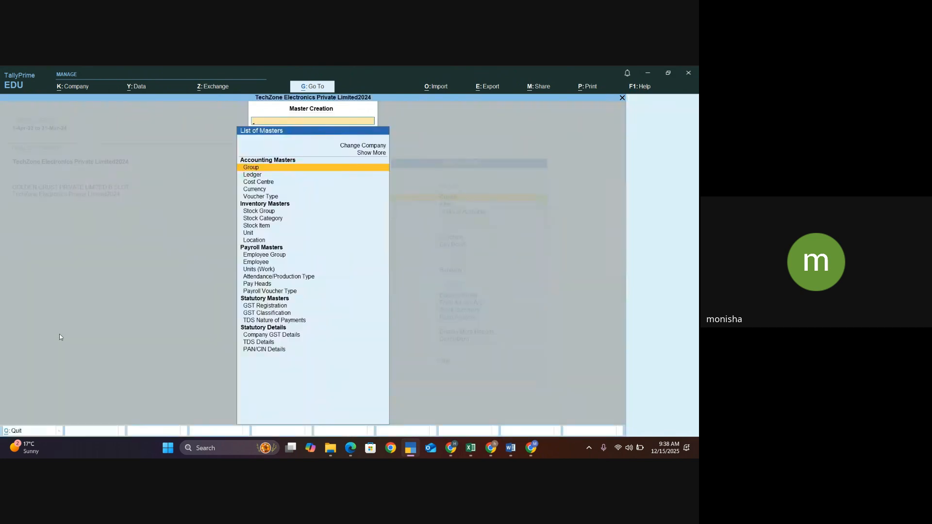
pyautogui.press('Down')
pyautogui.press('Return')
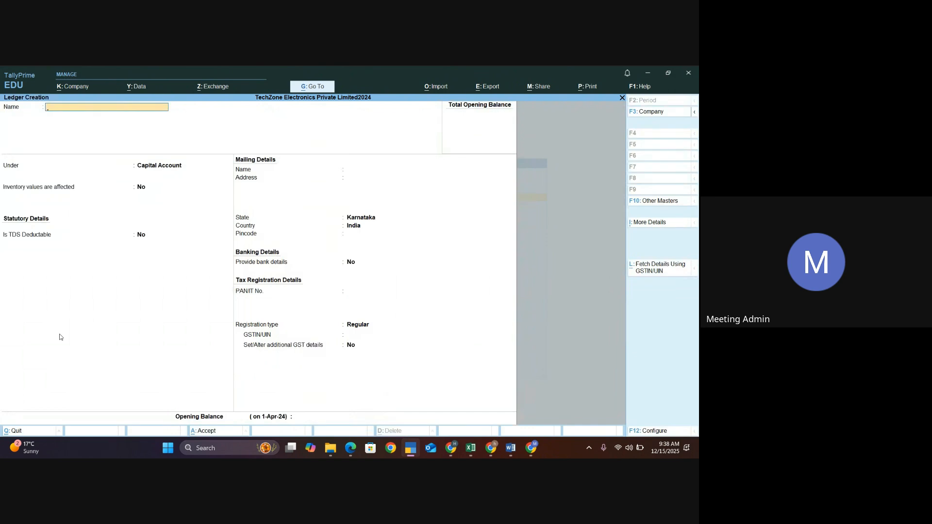
pyautogui.write('S')
pyautogui.press('BackSpace')
pyautogui.press('BackSpace')
pyautogui.press('BackSpace')
pyautogui.press('BackSpace')
pyautogui.press('Return')
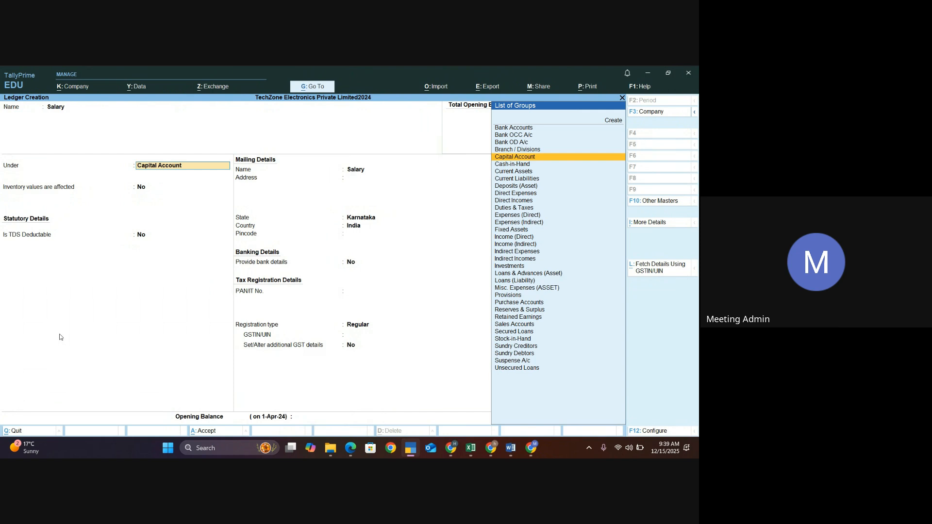
# - Place the Salary ledger under Indirect Expenses and save it
pyautogui.write('In')
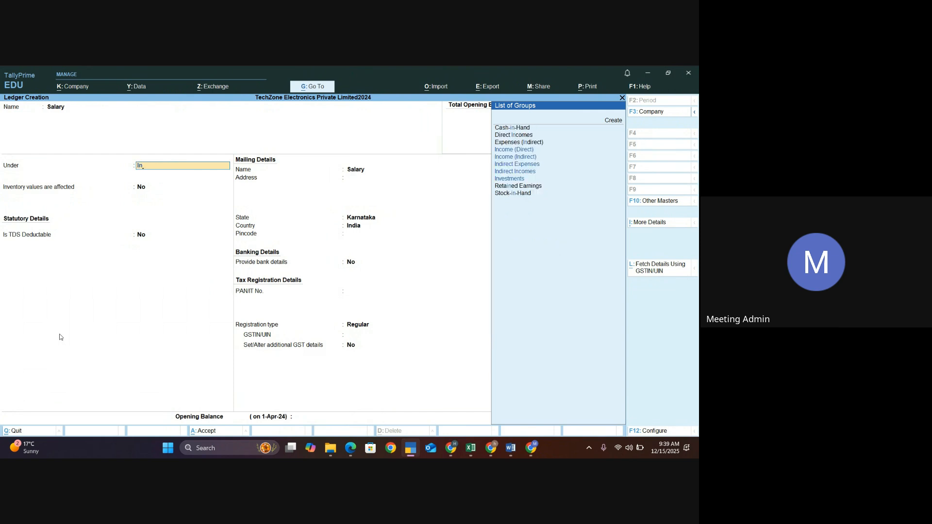
pyautogui.press('Down')
pyautogui.press('Down')
pyautogui.press('Return')
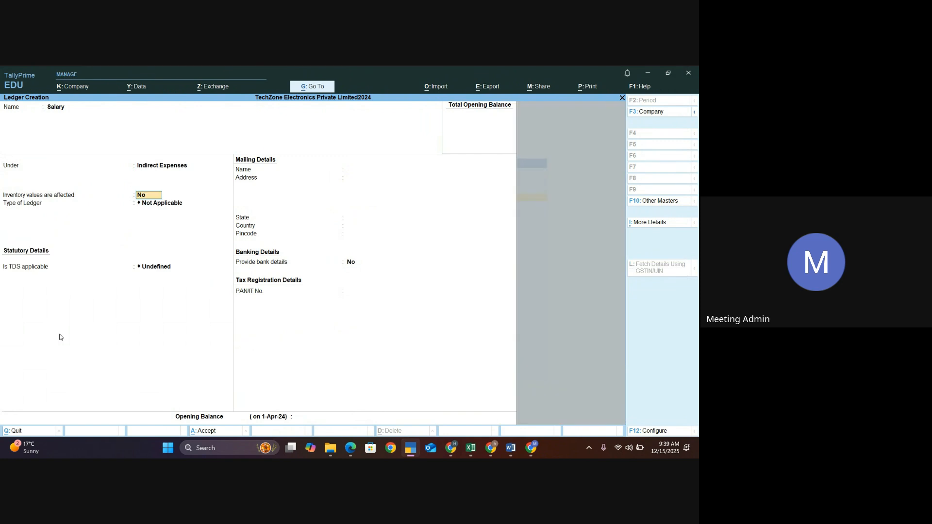
pyautogui.hotkey('ctrl', 'a')
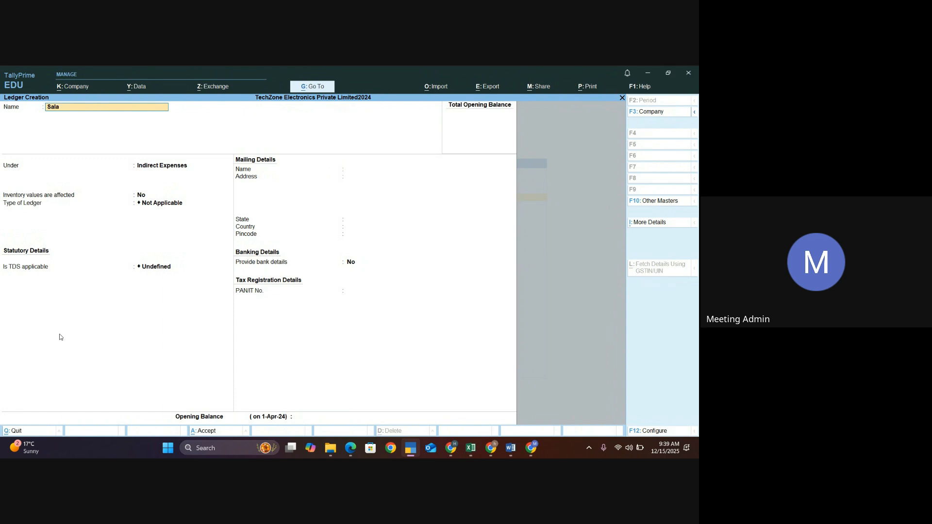
# - Create a ledger named Salary Payable under Current Liabilities, save it and leave master creation
pyautogui.write('Payable')
pyautogui.press('Return')
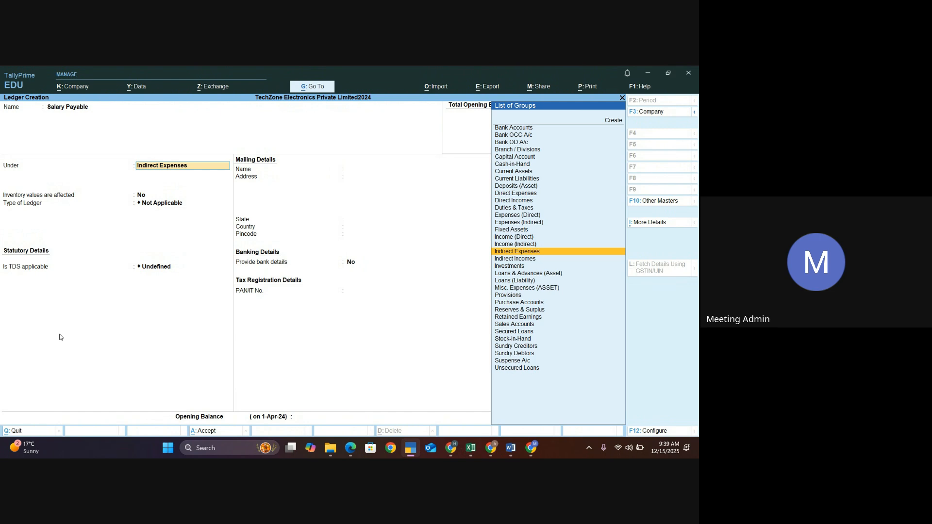
pyautogui.write('Cu')
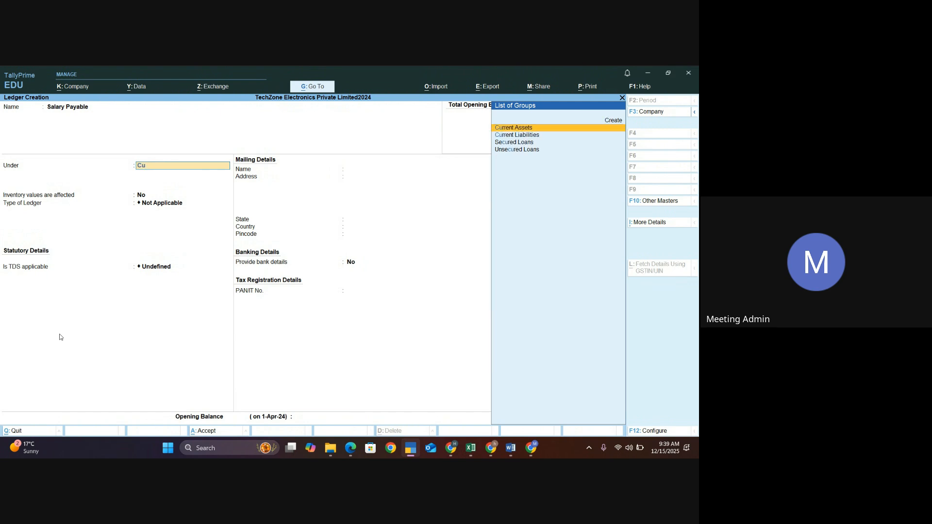
pyautogui.press('Down')
pyautogui.press('Return')
pyautogui.hotkey('ctrl', 'a')
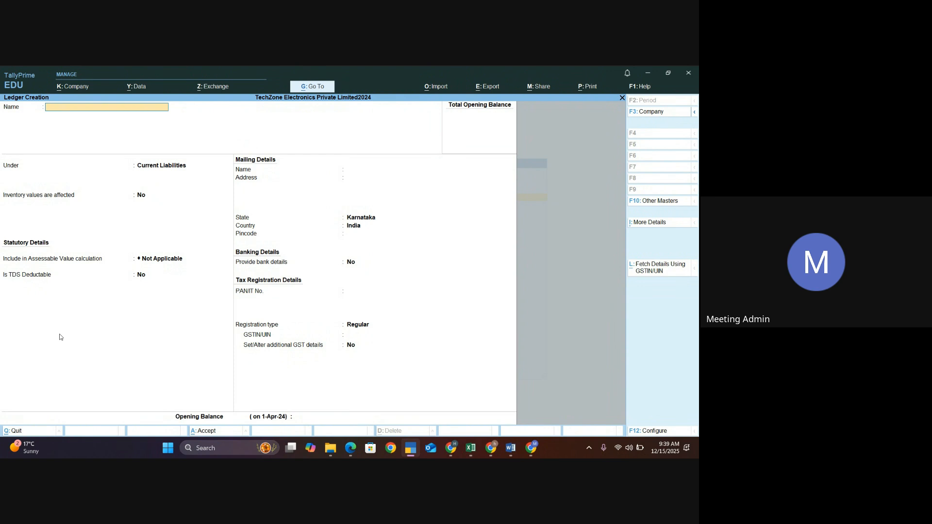
pyautogui.press('Escape')
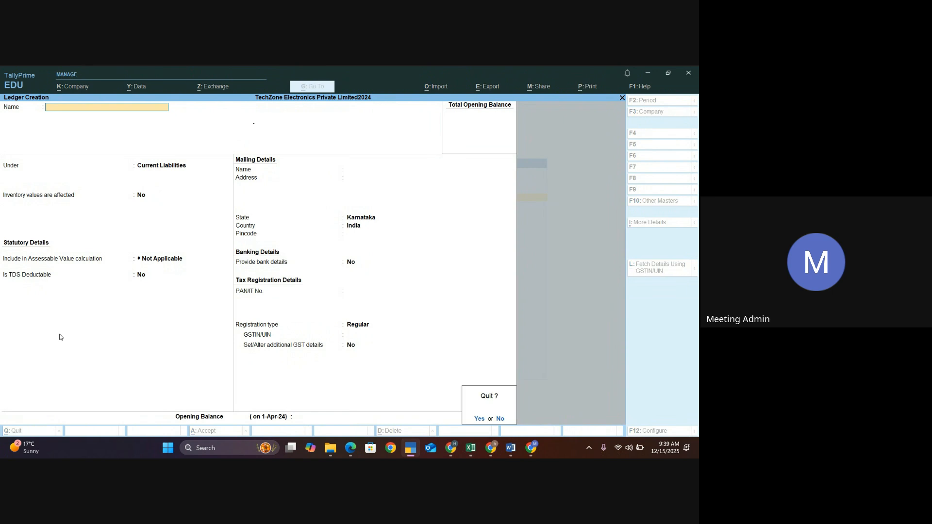
pyautogui.press('y')
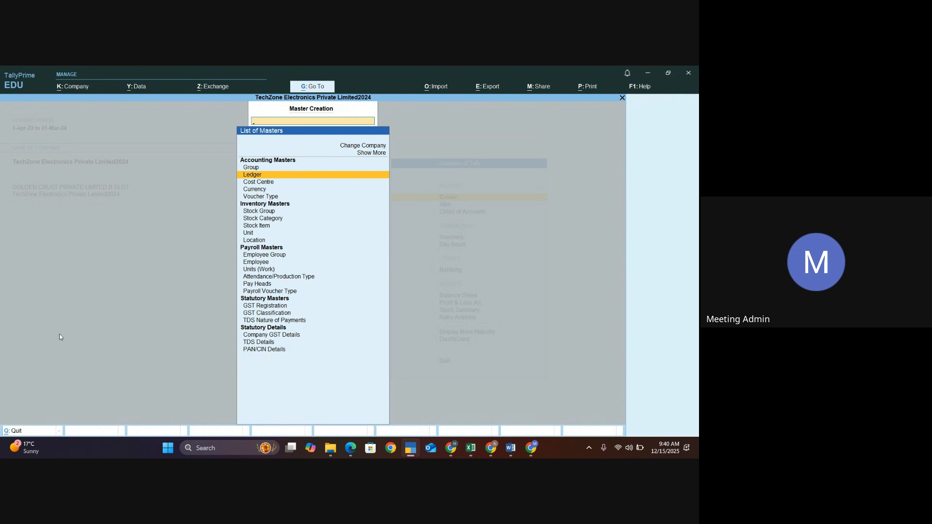
pyautogui.press('Escape')
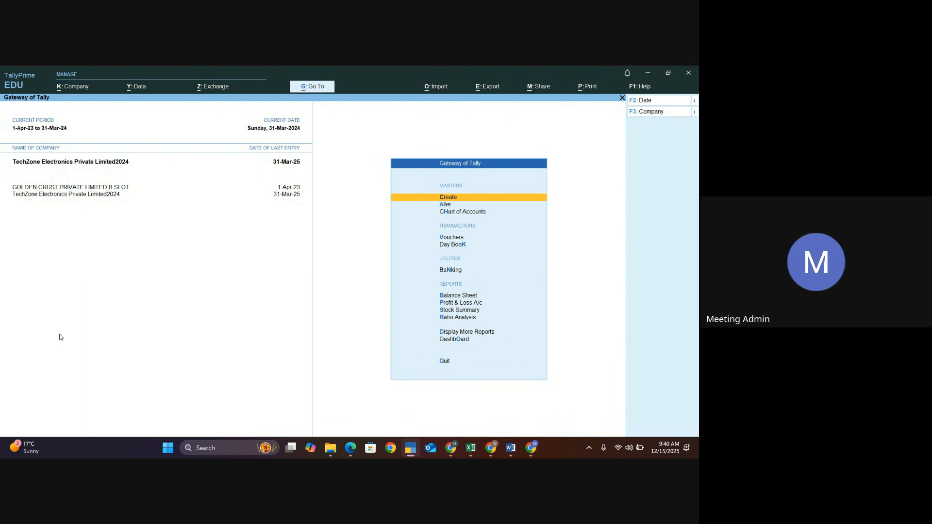
# - Expand the full list of masters for creation and start a new cost category rather than altering the primary one
pyautogui.press('Return')
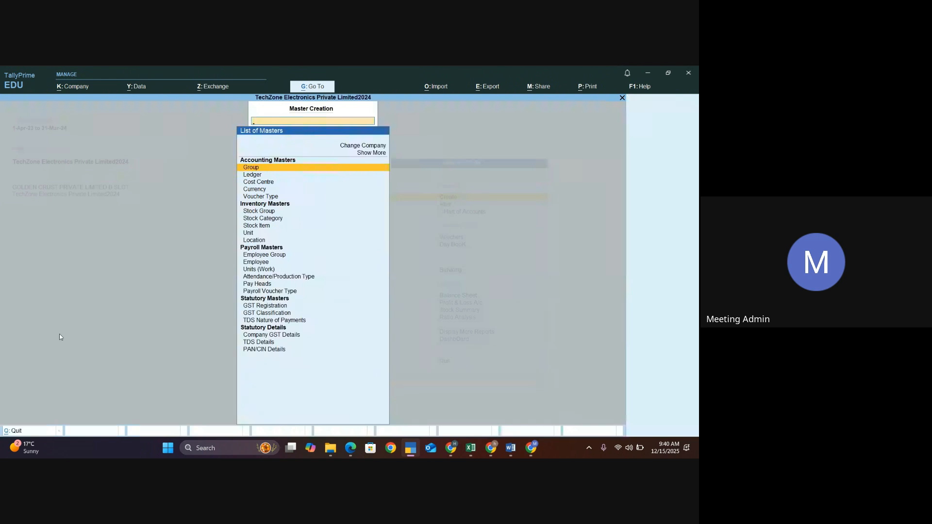
pyautogui.press('Up')
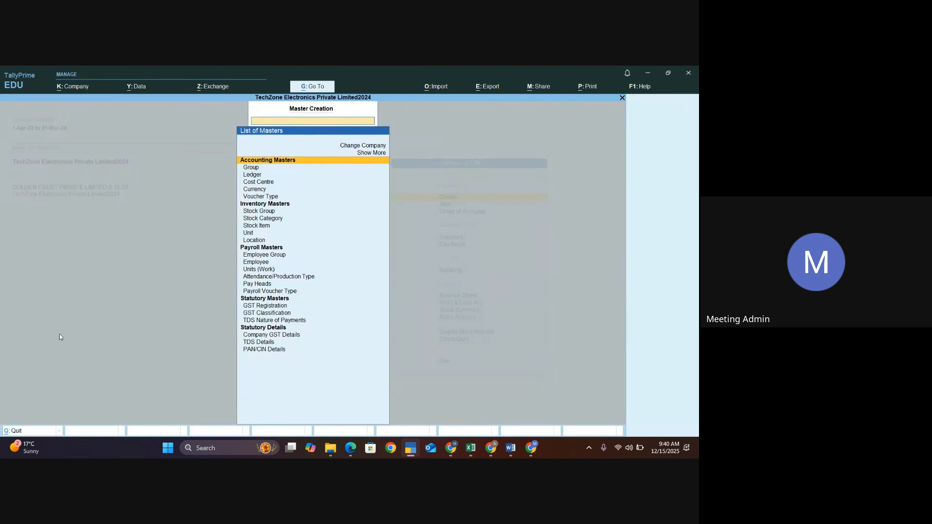
pyautogui.press('Up')
pyautogui.press('Up')
pyautogui.press('Down')
pyautogui.press('Down')
pyautogui.press('Up')
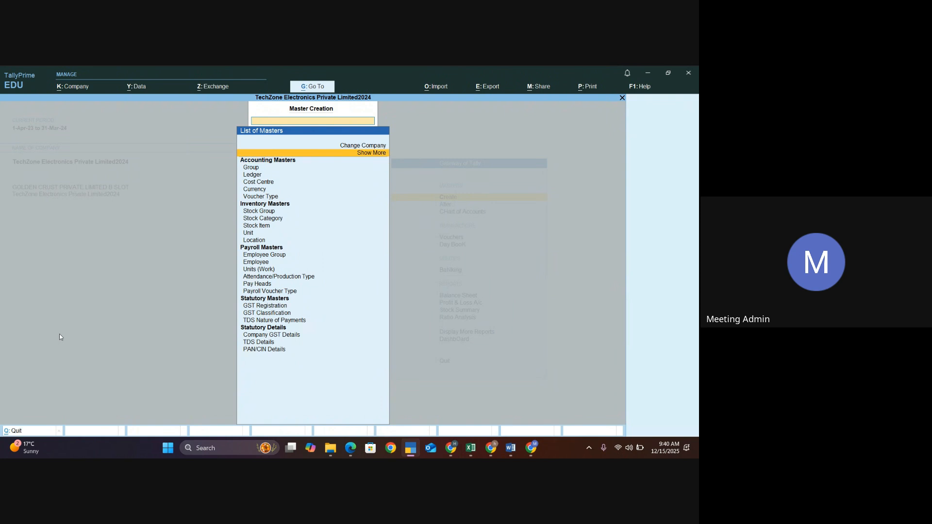
pyautogui.press('Return')
pyautogui.press('Down')
pyautogui.press('Down')
pyautogui.press('Down')
pyautogui.press('Down')
pyautogui.press('Down')
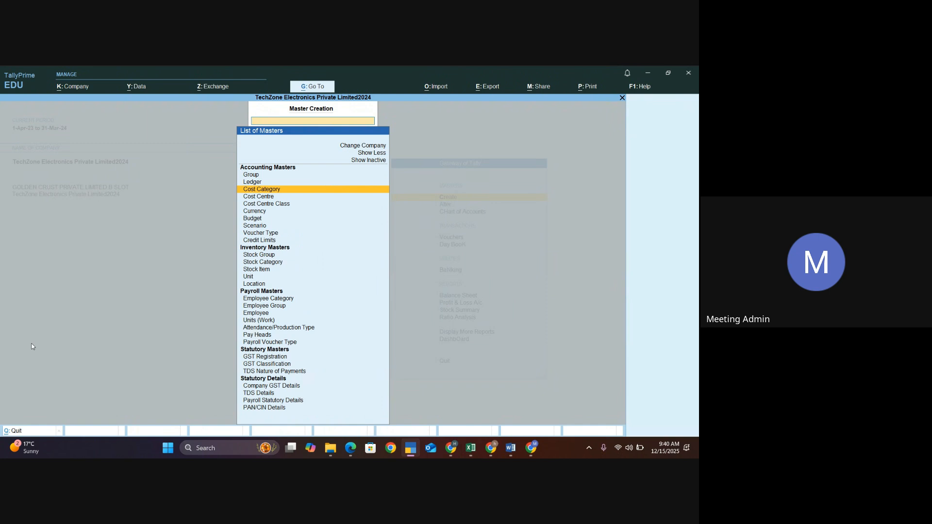
pyautogui.press('Return')
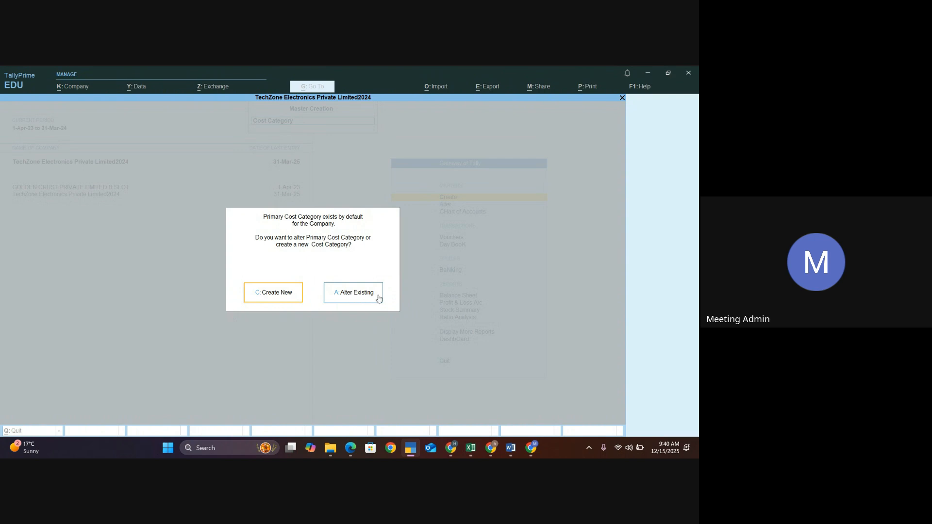
pyautogui.click(274, 296)
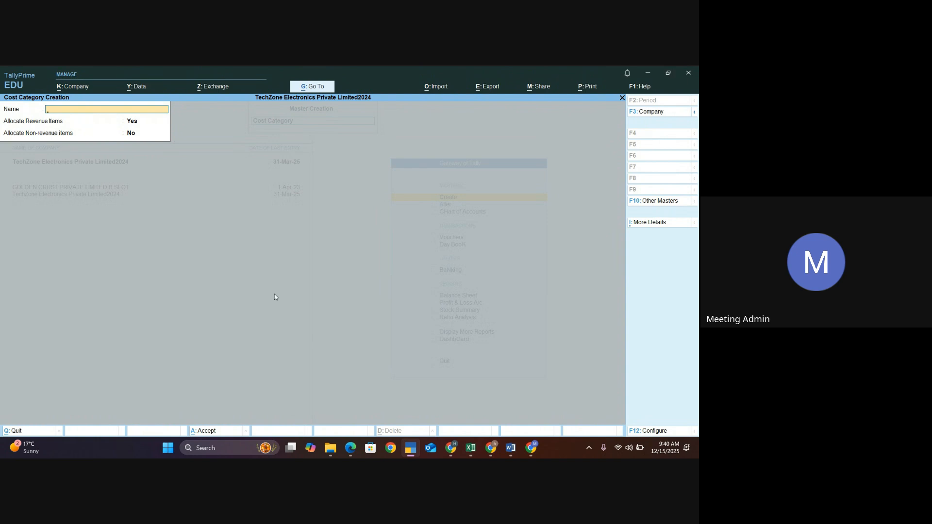
# - Name the cost category Salary, keep Allocate Revenue Items at Yes and Allocate Non-revenue Items at No, save it and leave the form
pyautogui.write('Sala')
pyautogui.press('Return')
pyautogui.press('Return')
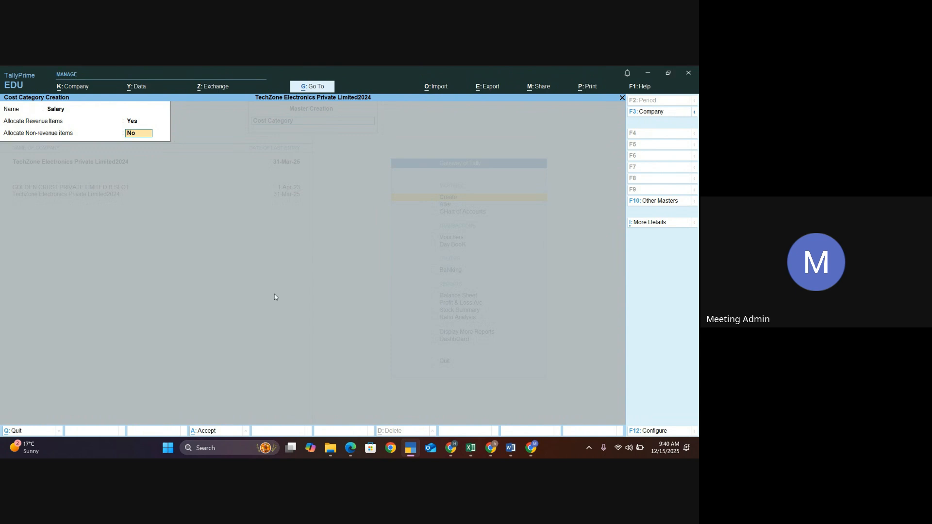
pyautogui.press('Return')
pyautogui.press('Return')
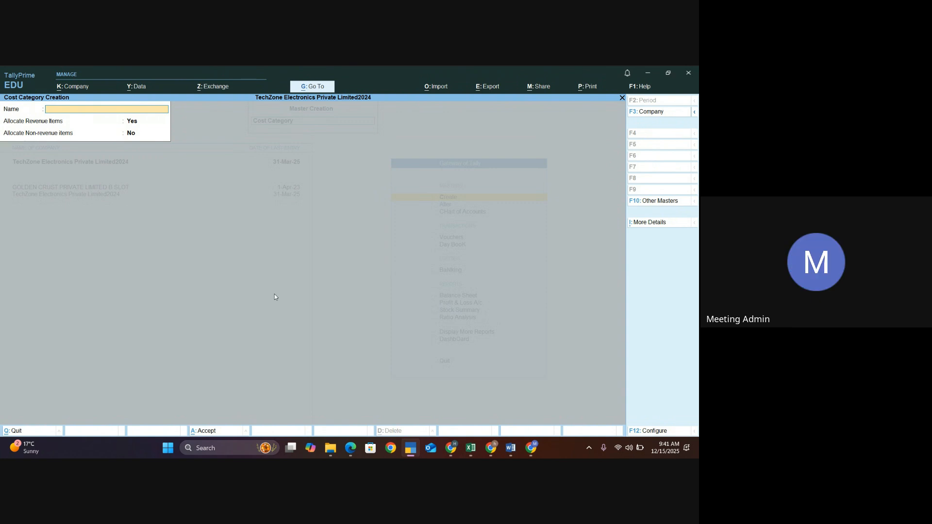
pyautogui.press('Escape')
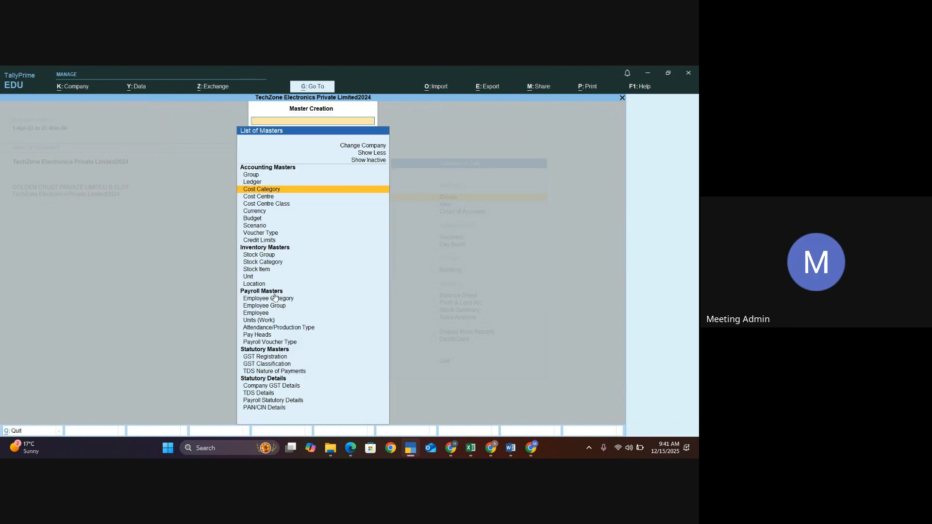
# - Create a cost centre in the Salary category, enter the employee's name, keep it under Primary and save it
pyautogui.press('Down')
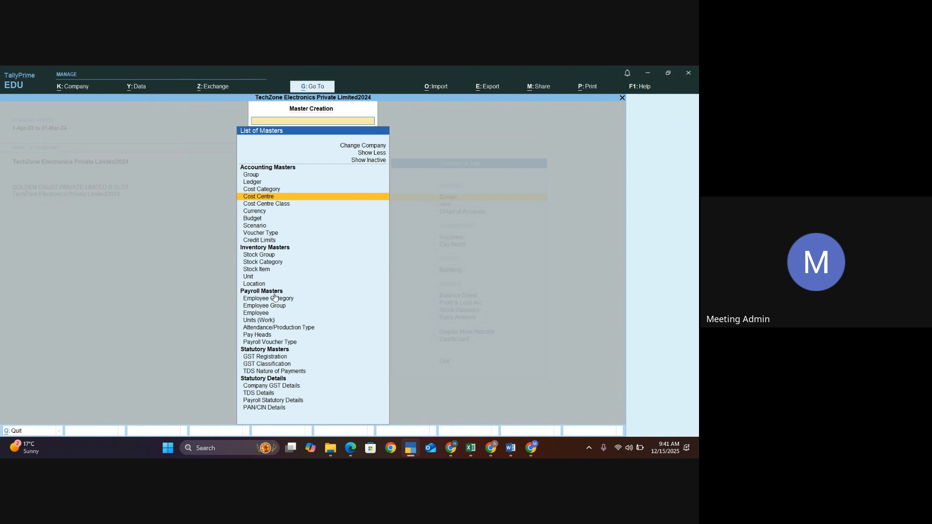
pyautogui.press('Return')
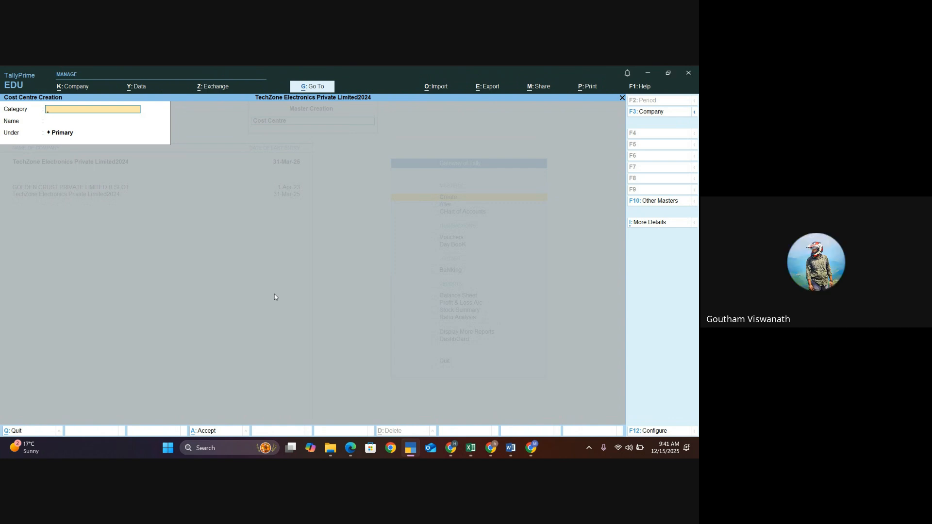
pyautogui.write('Sa')
pyautogui.press('Return')
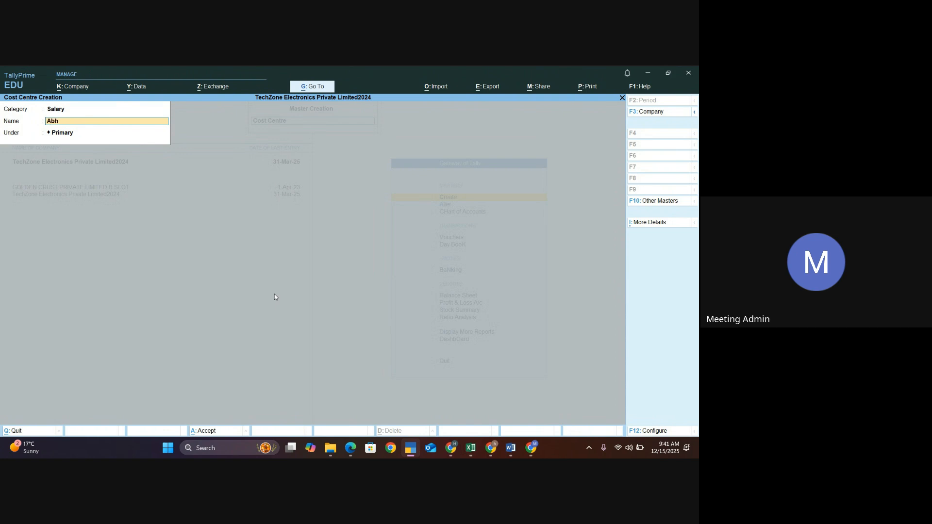
pyautogui.press('Return')
pyautogui.press('Return')
pyautogui.press('Return')
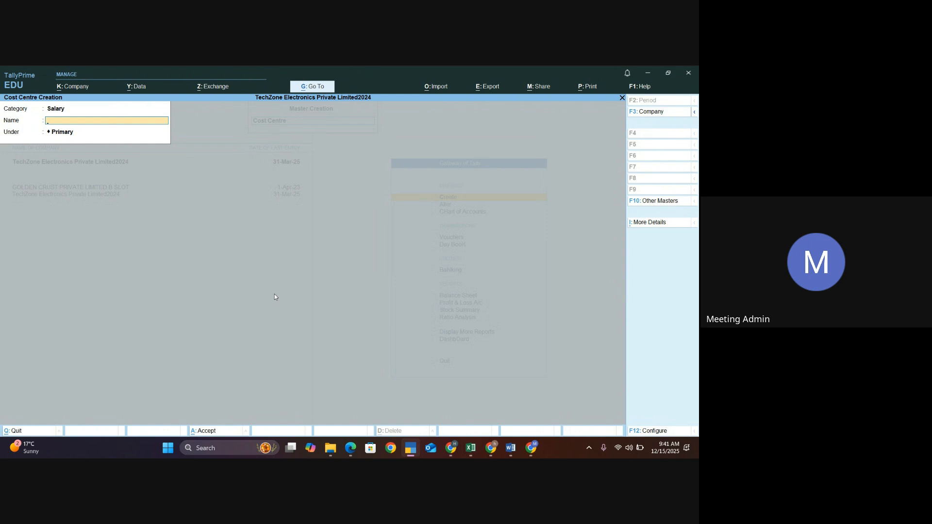
# - Save further cost centres named after employees, all in the Salary category and under Primary
pyautogui.press('Return')
pyautogui.press('Return')
pyautogui.press('Return')
pyautogui.write('Sa')
pyautogui.press('Return')
pyautogui.press('Return')
pyautogui.press('Return')
# - Create two more employee cost centres in the Salary category under Primary, save them and leave master creation
pyautogui.write('Harshi')
pyautogui.press('Return')
pyautogui.press('Return')
pyautogui.press('Return')
pyautogui.write('Bhanu')
pyautogui.press('Return')
pyautogui.press('Return')
pyautogui.press('Return')
pyautogui.moveTo(535, 448)
pyautogui.press('Escape')
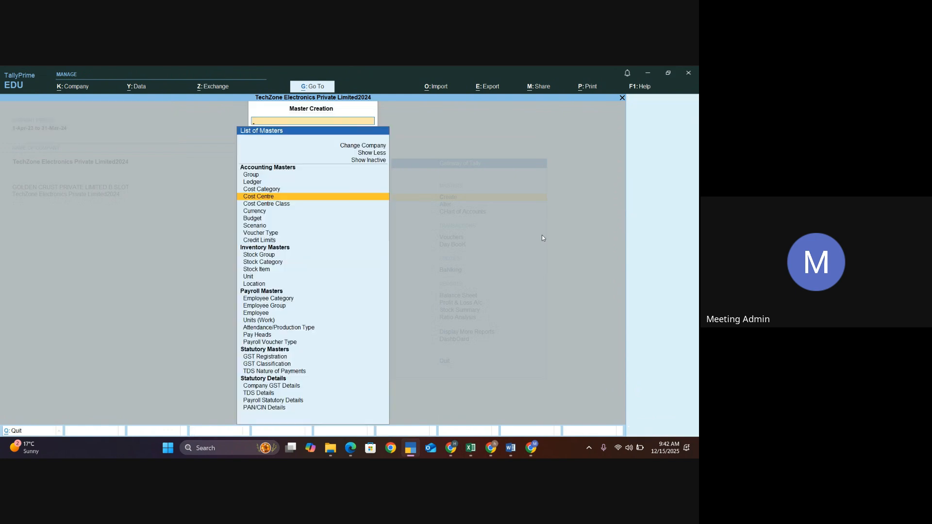
pyautogui.press('Escape')
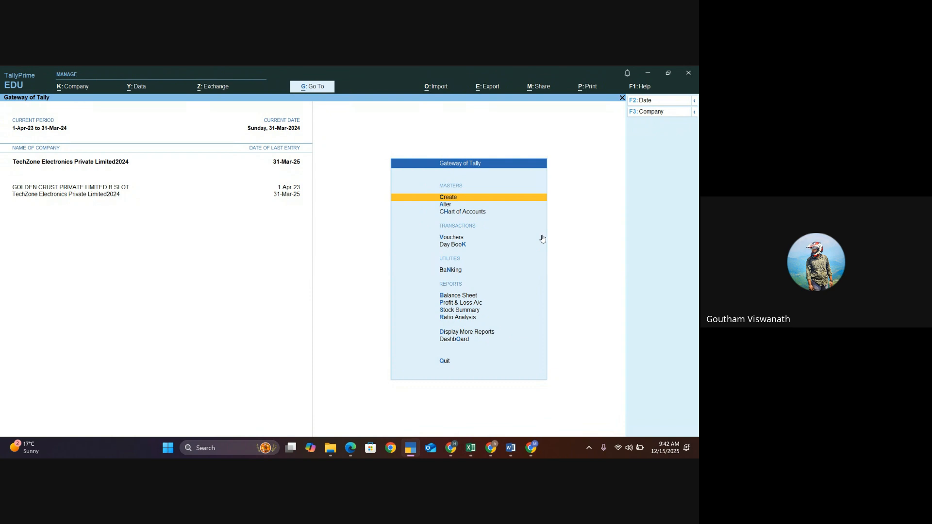
# - Try to date a new payment voucher 31-5-2024
pyautogui.press('v')
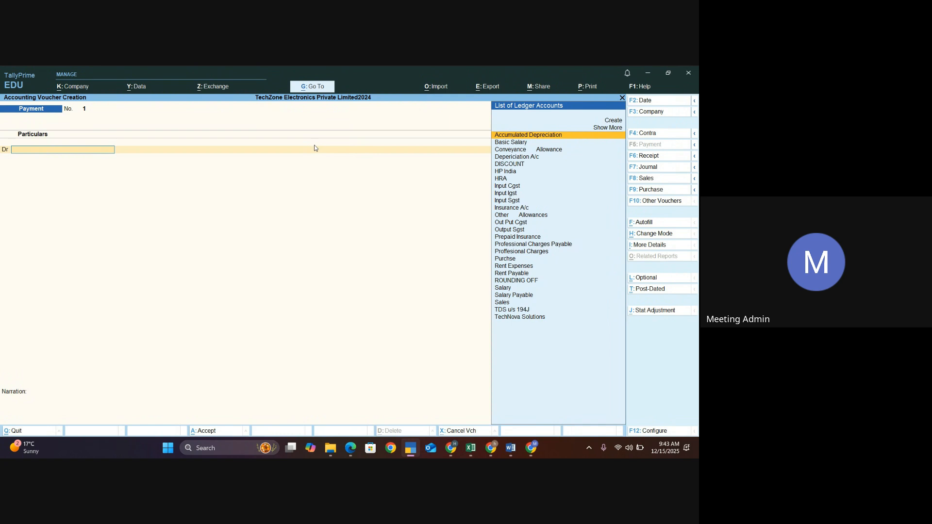
pyautogui.press('F2')
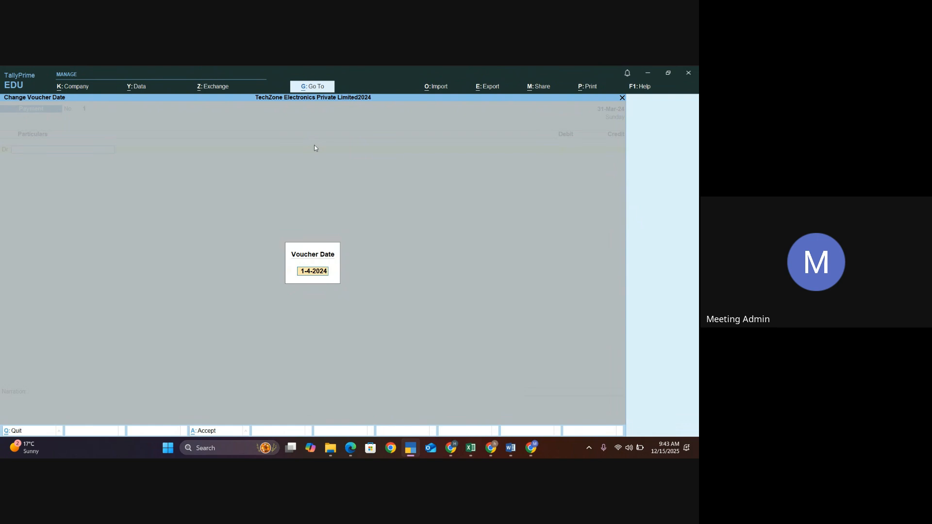
pyautogui.write('31-5-2024')
pyautogui.press('Return')
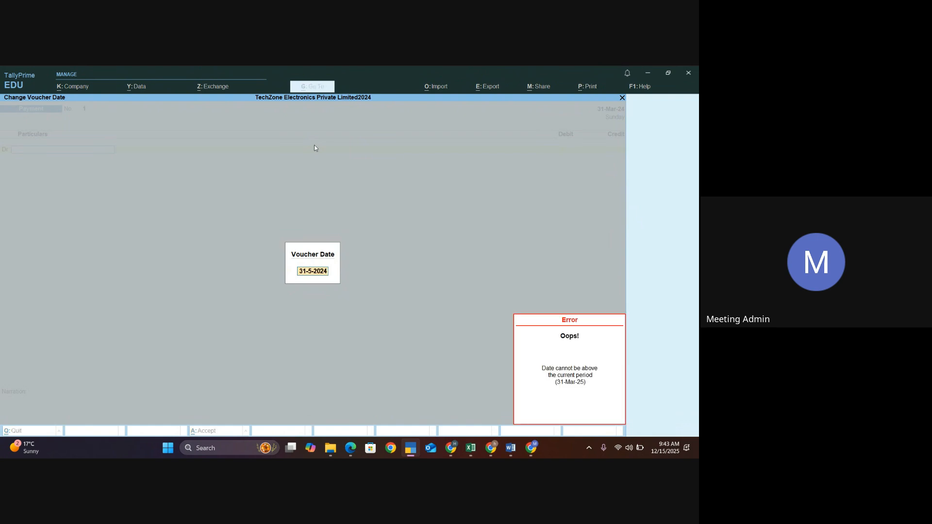
pyautogui.press('Escape')
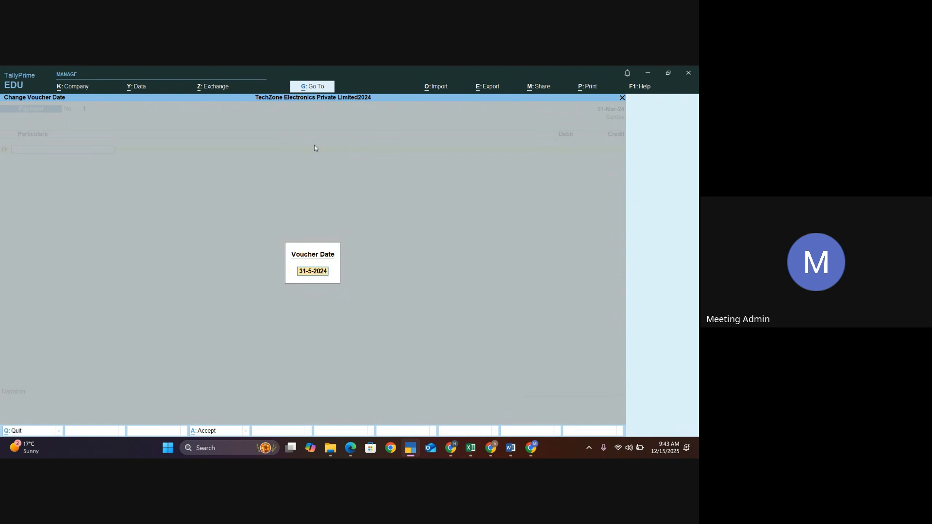
pyautogui.press('Return')
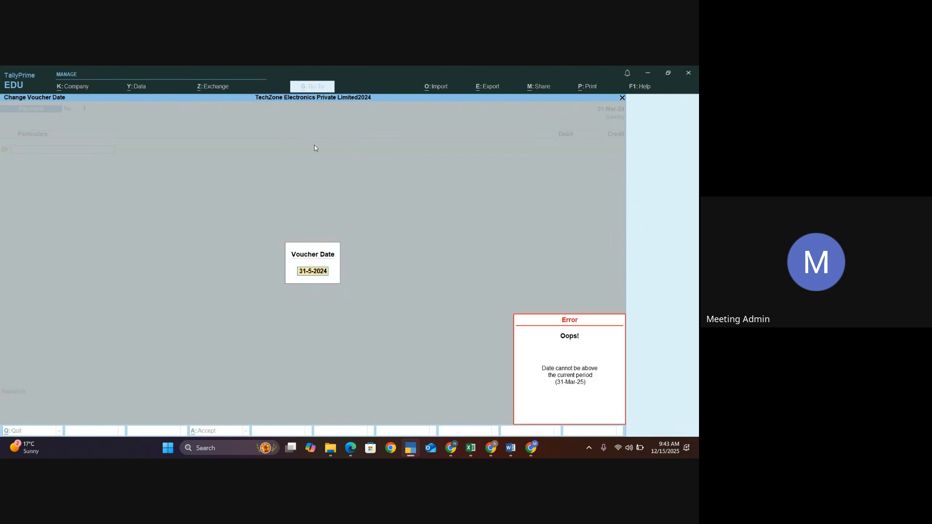
# - Try 31-5-2025 as the voucher date and quit the payment voucher
pyautogui.press('Escape')
pyautogui.press('BackSpace')
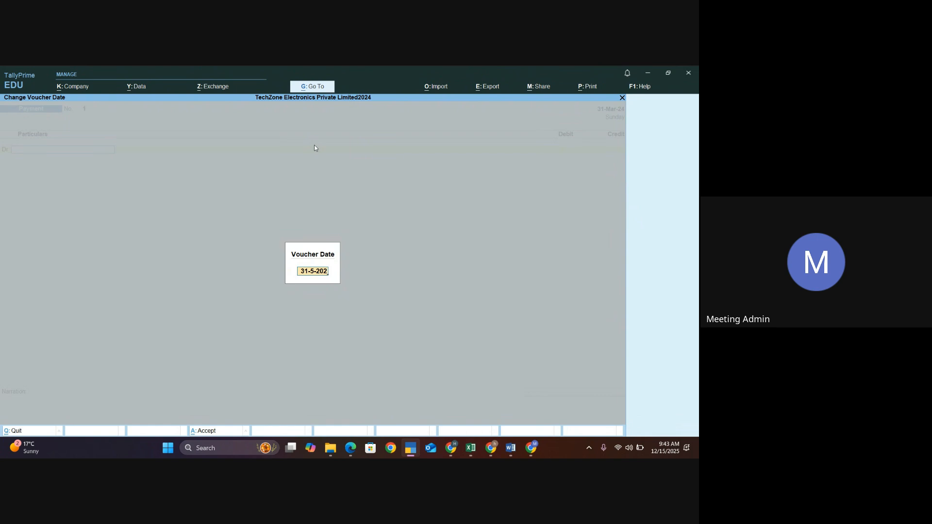
pyautogui.write('5')
pyautogui.press('Return')
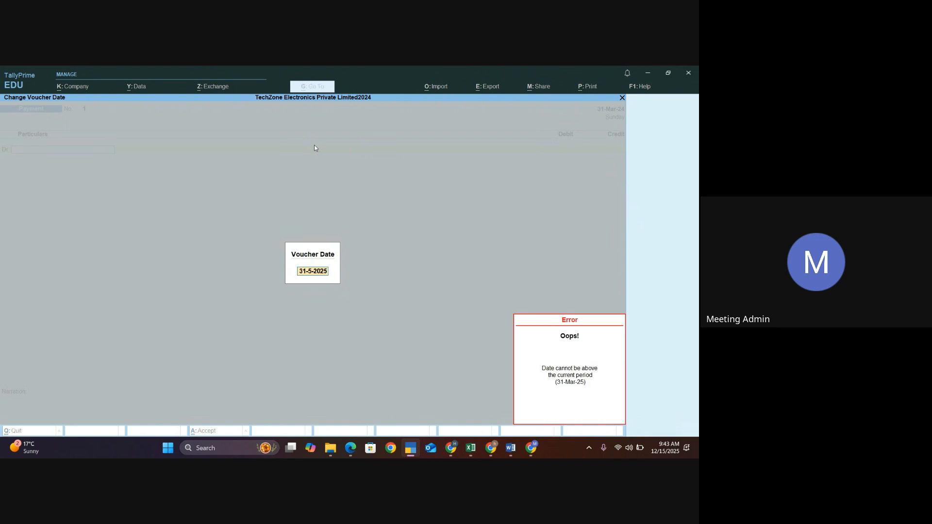
pyautogui.press('Escape')
pyautogui.press('Escape')
pyautogui.press('Escape')
pyautogui.press('Escape')
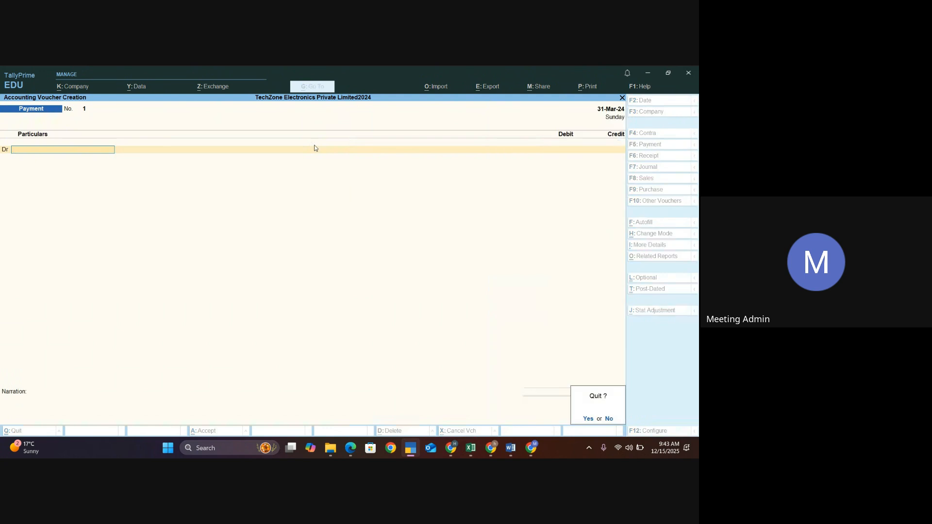
pyautogui.press('Return')
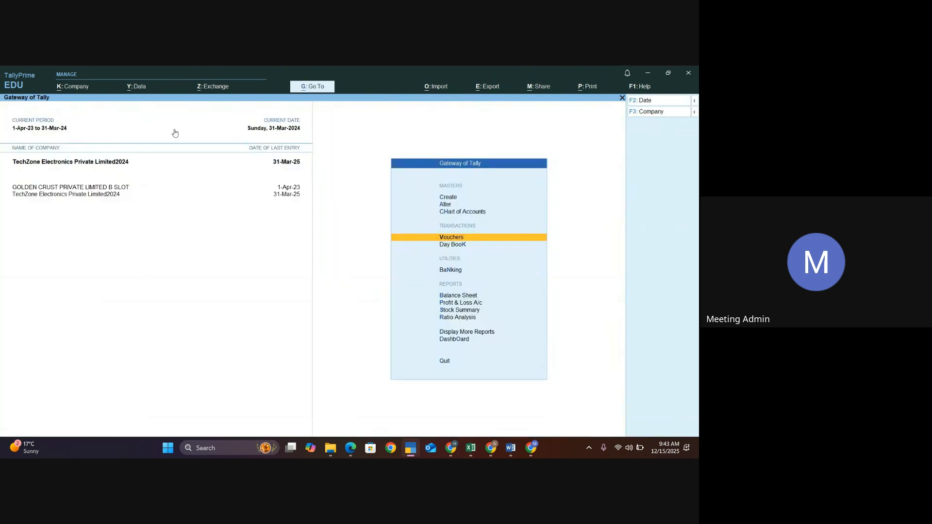
# - Try to set the company's current date to 1-4-2024
pyautogui.click(282, 130)
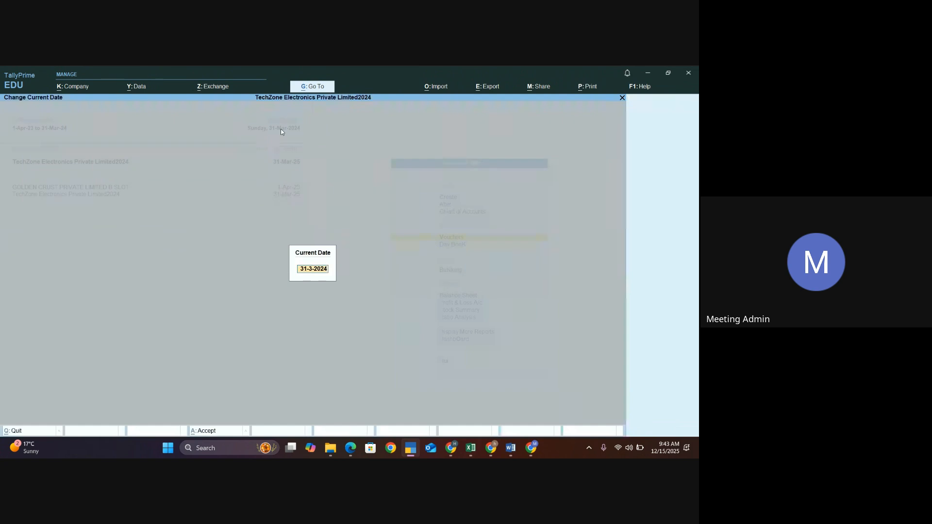
pyautogui.write('1-4-2024')
pyautogui.press('Return')
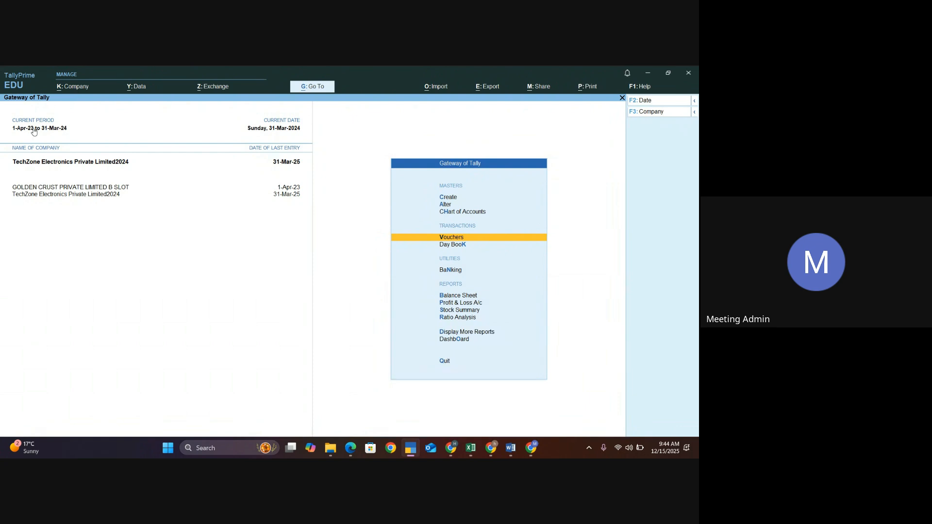
# - Change the company's current period to run from 1-4-2024 to 31-3-2025
pyautogui.click(33, 129)
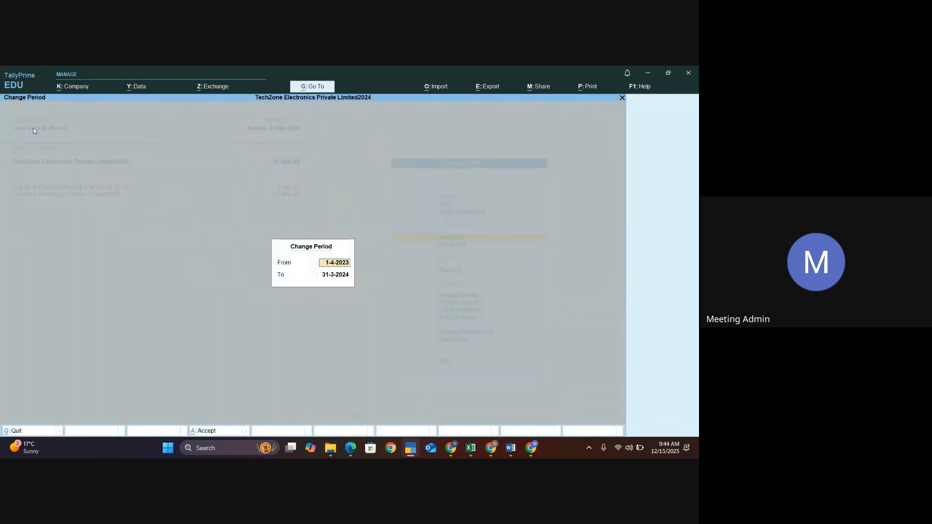
pyautogui.write('1-4-2024')
pyautogui.press('Return')
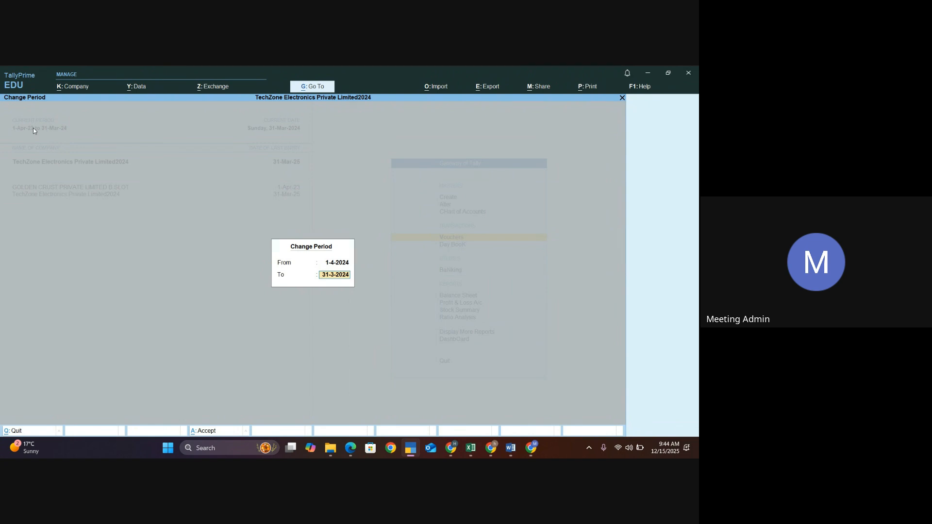
pyautogui.write('31-3-2025')
pyautogui.press('Return')
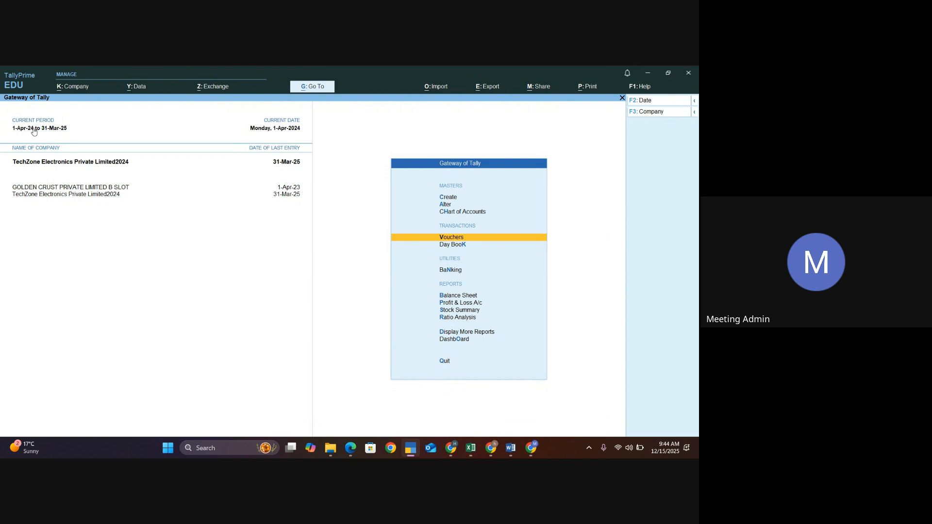
# - Start a payment voucher and date it 31-5-2024, correcting the date to 1-5-2024
pyautogui.press('Return')
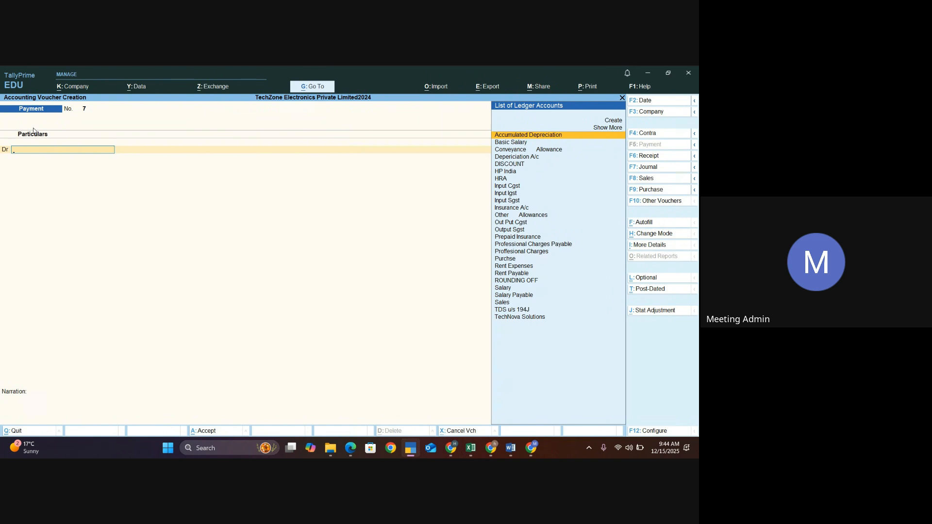
pyautogui.press('F2')
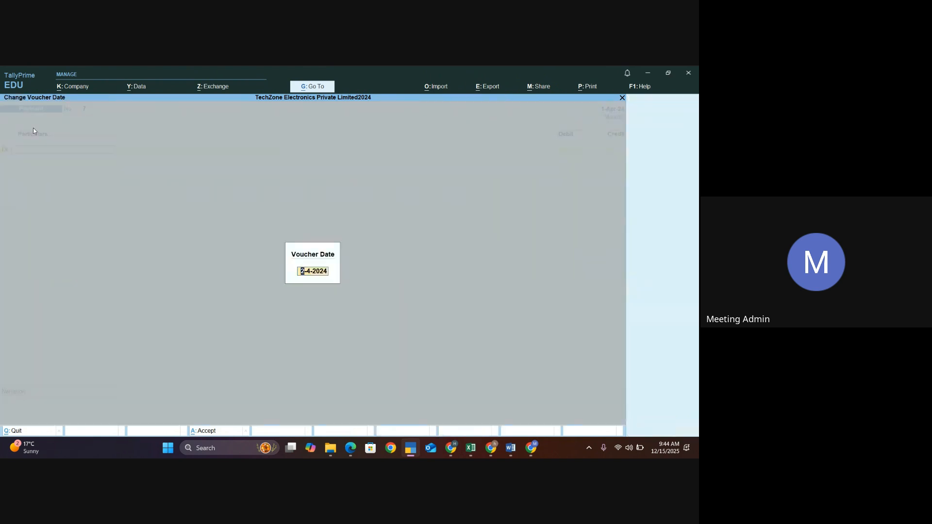
pyautogui.write('31-5-2024')
pyautogui.press('Return')
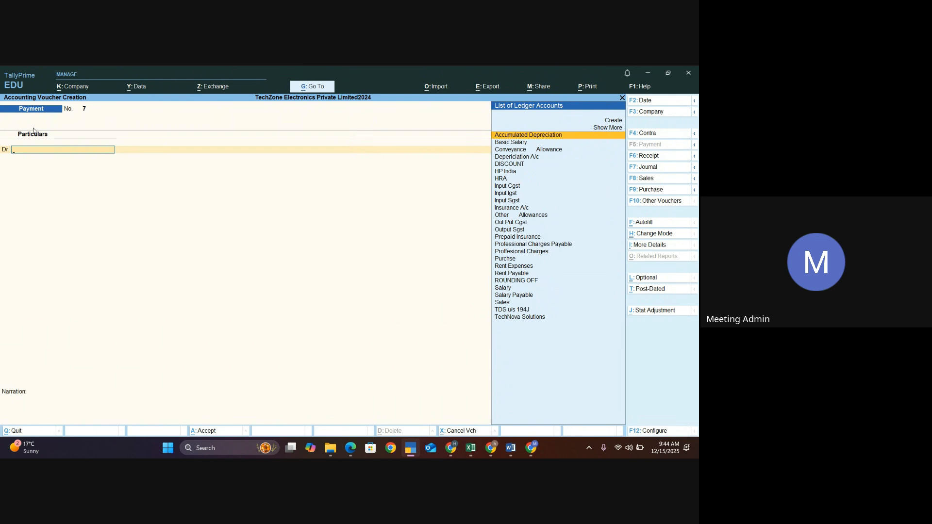
pyautogui.press('F2')
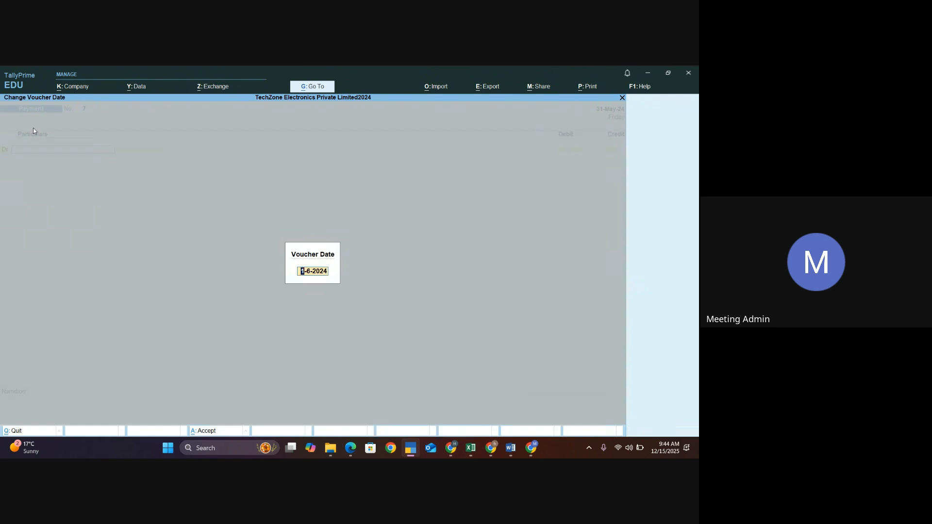
pyautogui.write('1-5-2024')
pyautogui.press('Return')
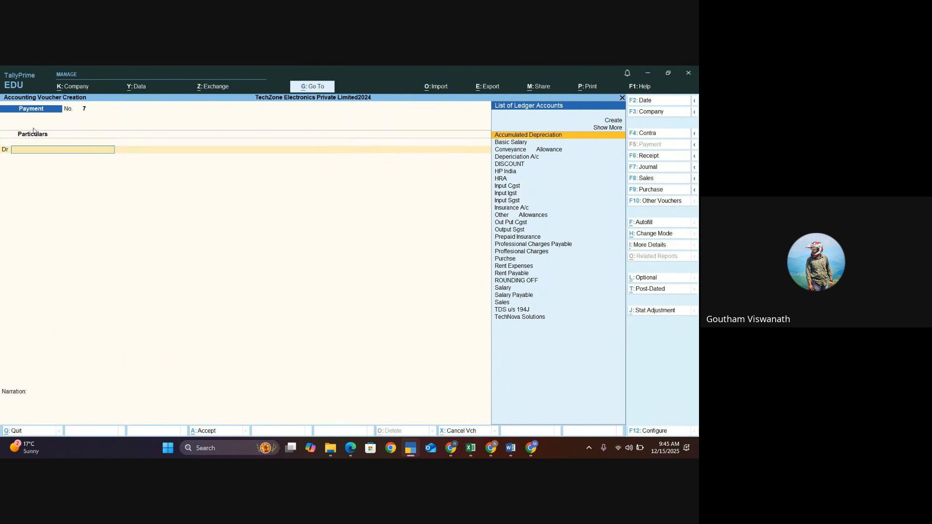
# - Choose the Salary ledger as the debit entry of the payment voucher
pyautogui.write('Sa')
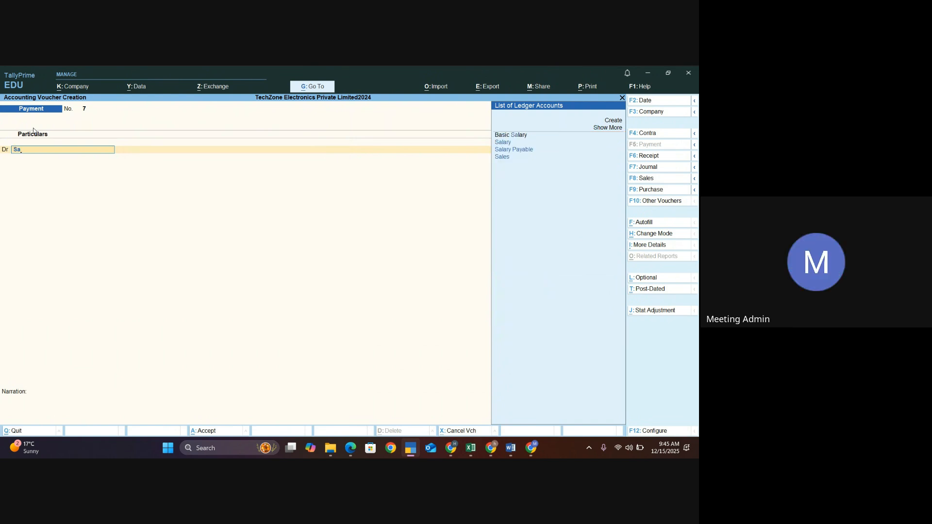
pyautogui.press('Down')
pyautogui.press('Return')
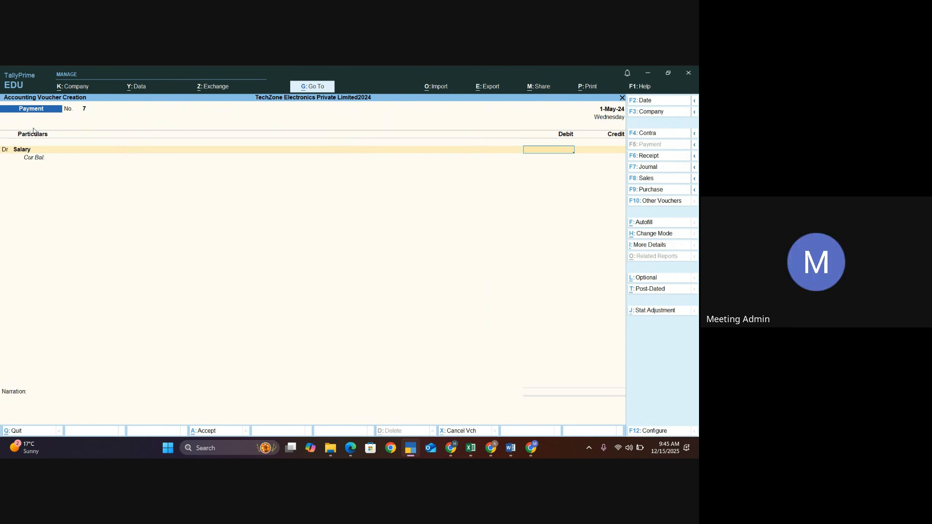
# - Configure the voucher with Select Cost Centre/Class, Show list of Cost Centres and Show list of Employees set to Yes
pyautogui.press('F12')
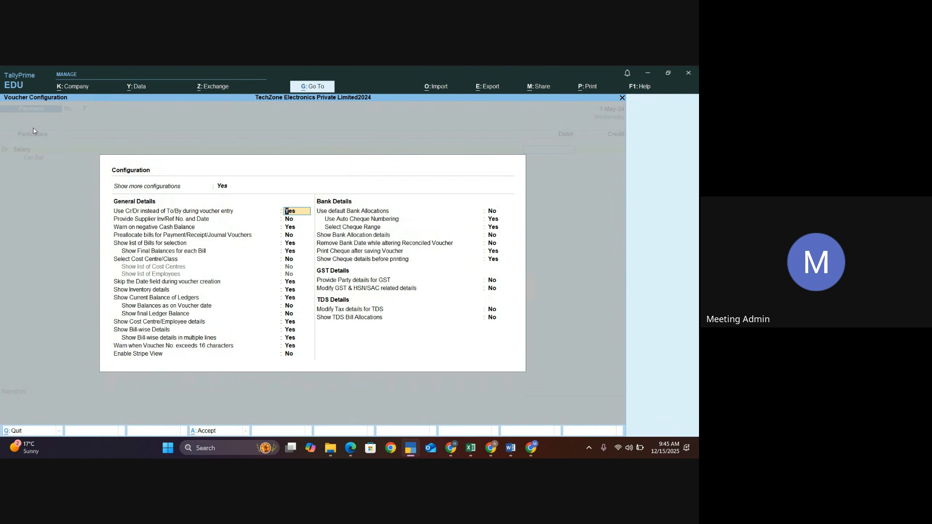
pyautogui.hotkey('ctrl', 'a')
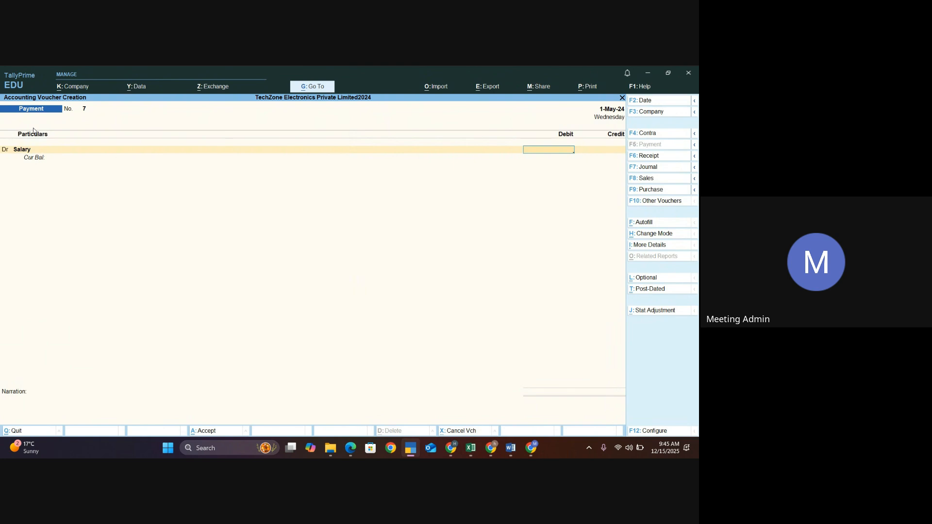
pyautogui.press('F12')
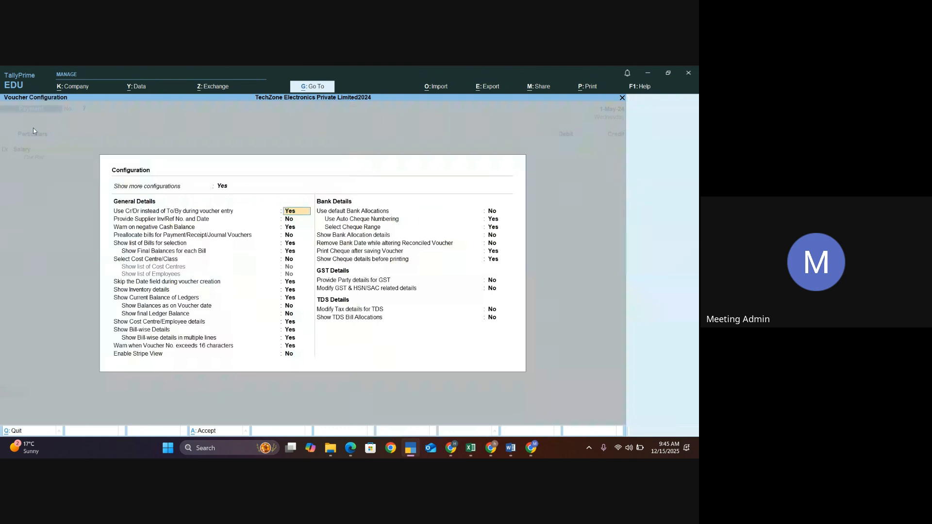
pyautogui.press('Return')
pyautogui.press('Return')
pyautogui.press('Return')
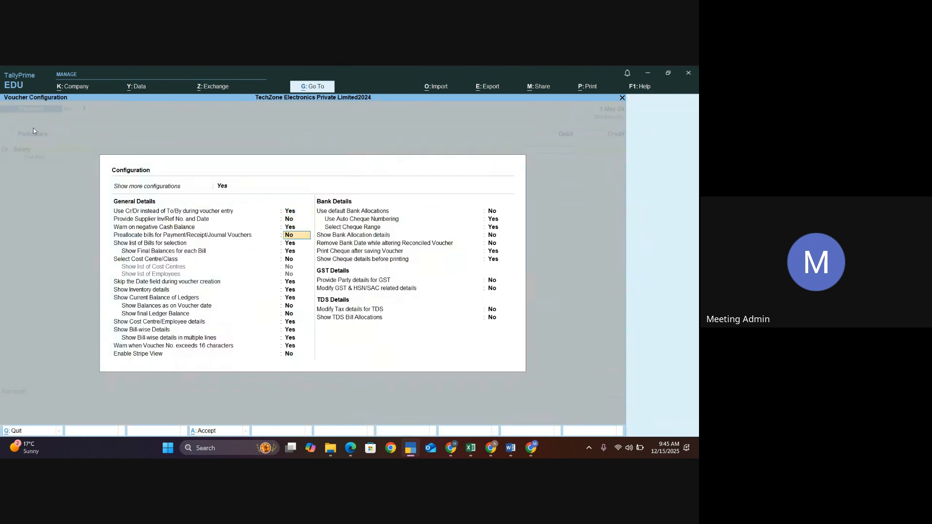
pyautogui.press('Return')
pyautogui.press('Return')
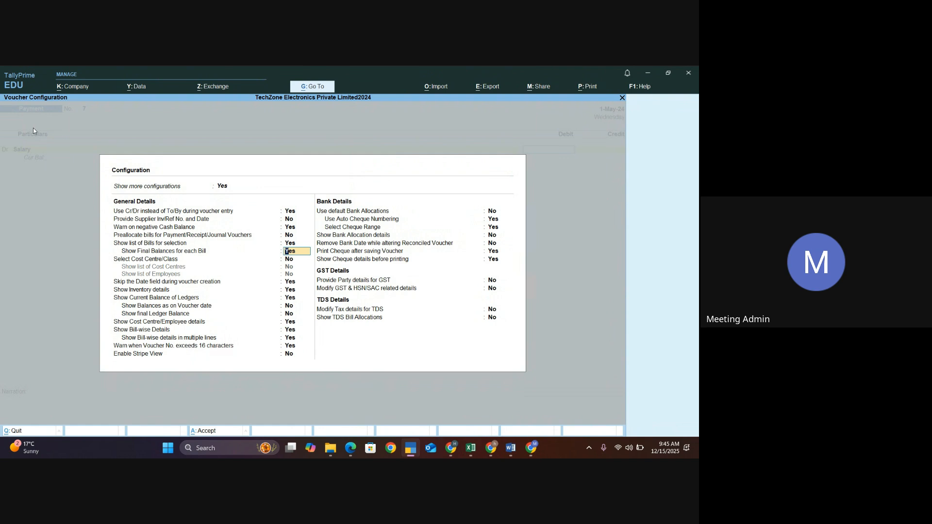
pyautogui.press('Return')
pyautogui.write('yes')
pyautogui.press('Return')
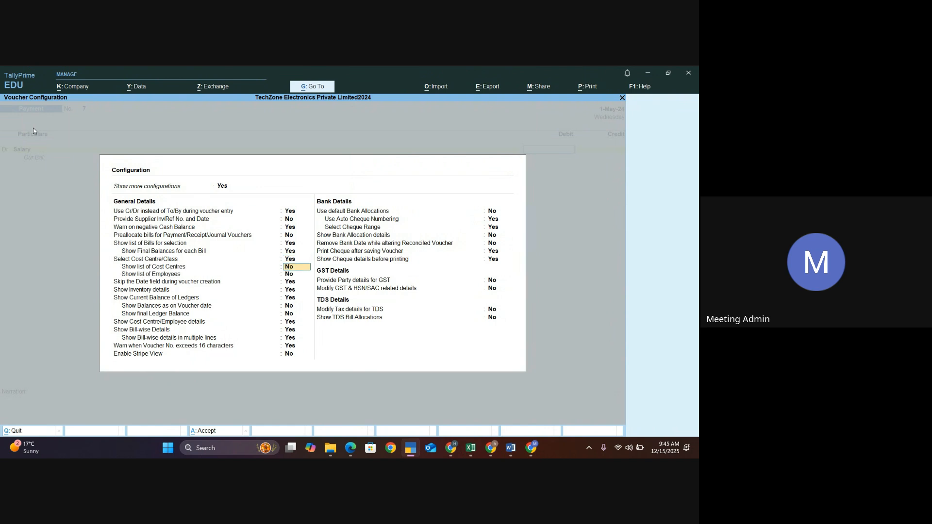
pyautogui.write('yes')
pyautogui.press('Return')
pyautogui.write('y')
pyautogui.hotkey('ctrl', 'a')
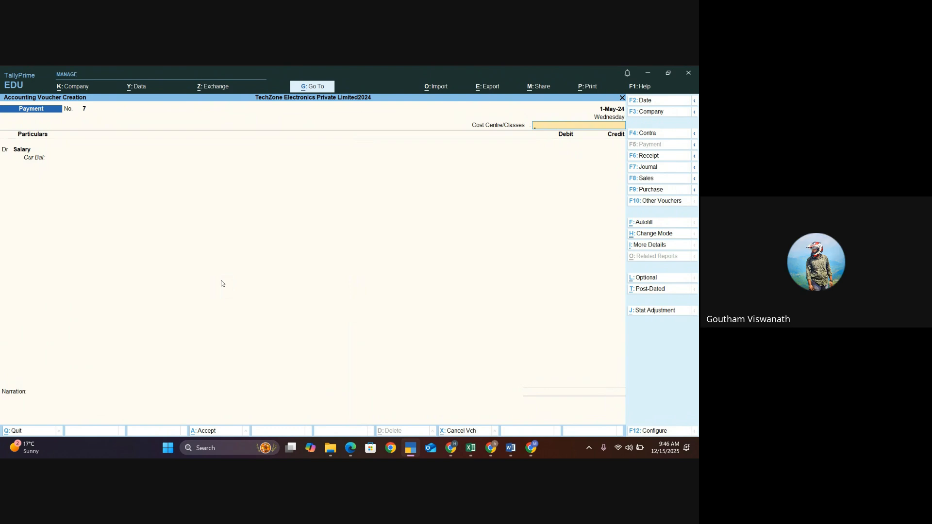
pyautogui.write('Sa')
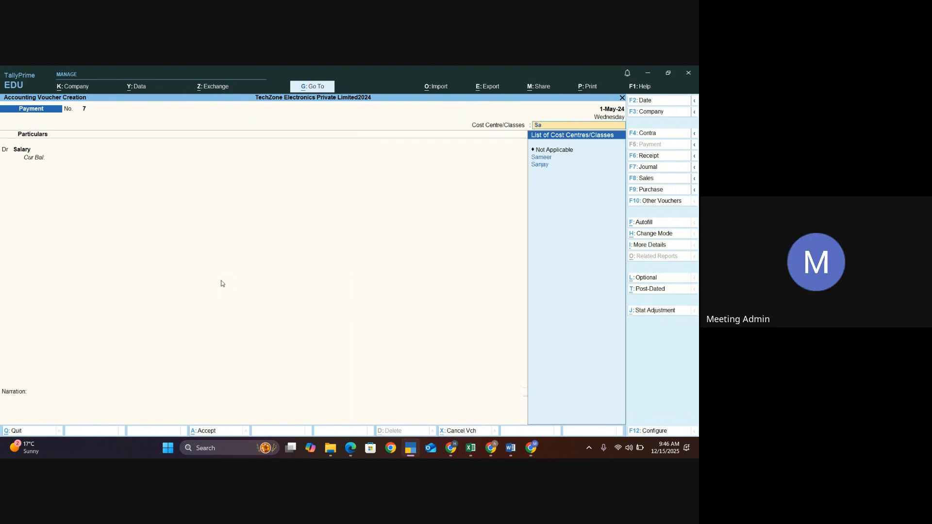
pyautogui.press('BackSpace')
pyautogui.press('BackSpace')
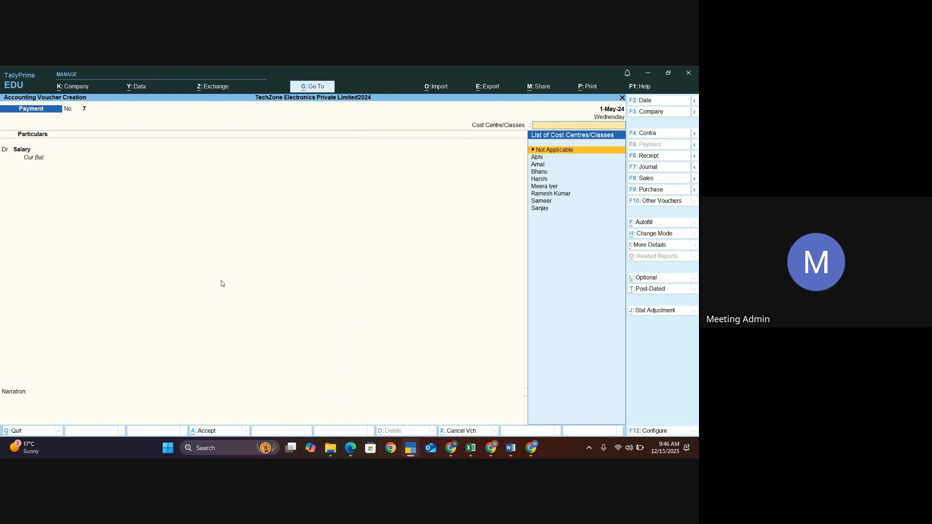
pyautogui.press('BackSpace')
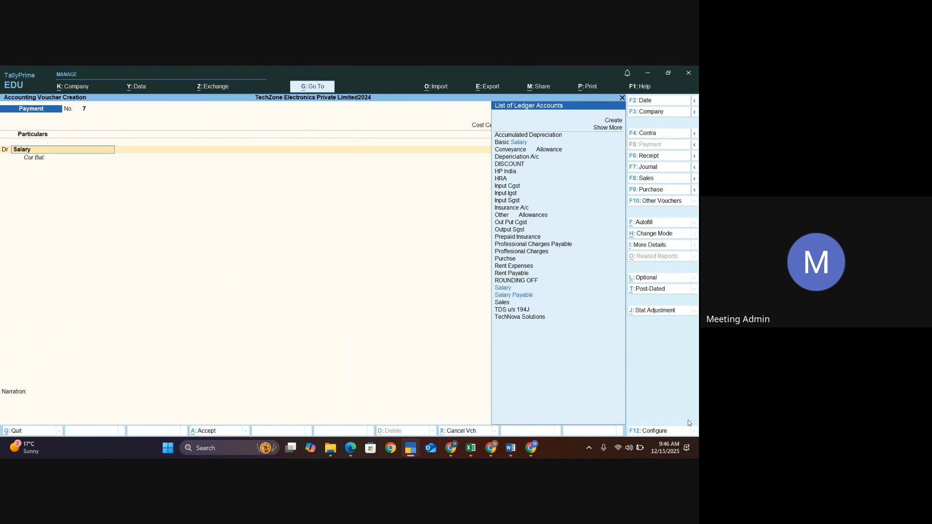
# - Switch the payment voucher to Single Entry mode and keep Cost Centre/Classes as Not Applicable
pyautogui.click(658, 235)
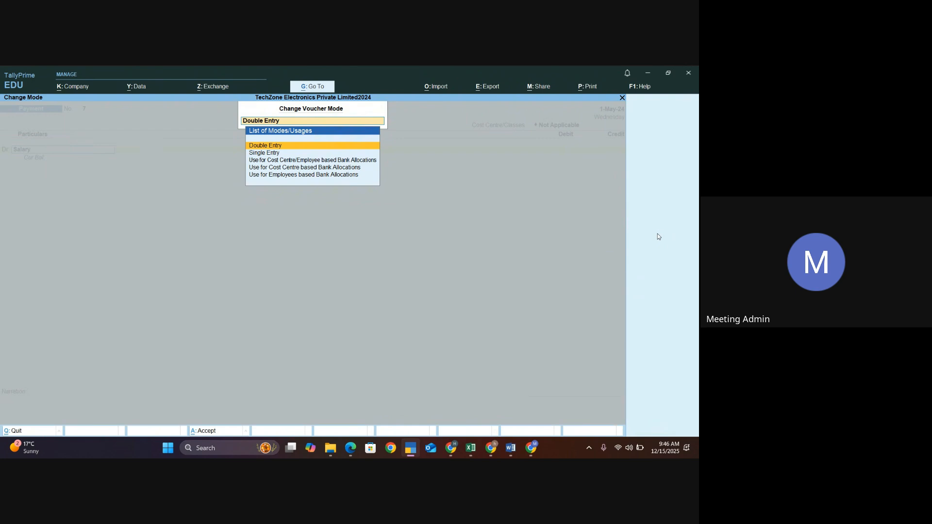
pyautogui.press('Down')
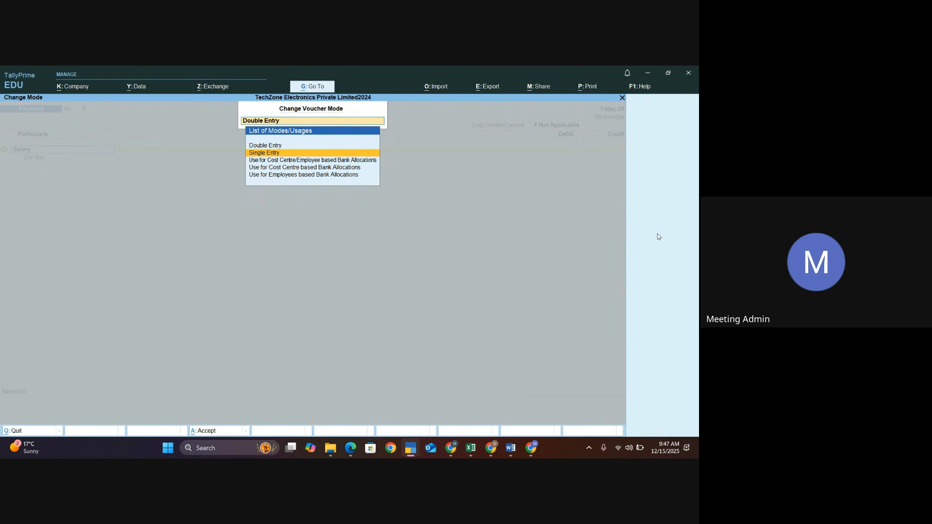
pyautogui.press('Return')
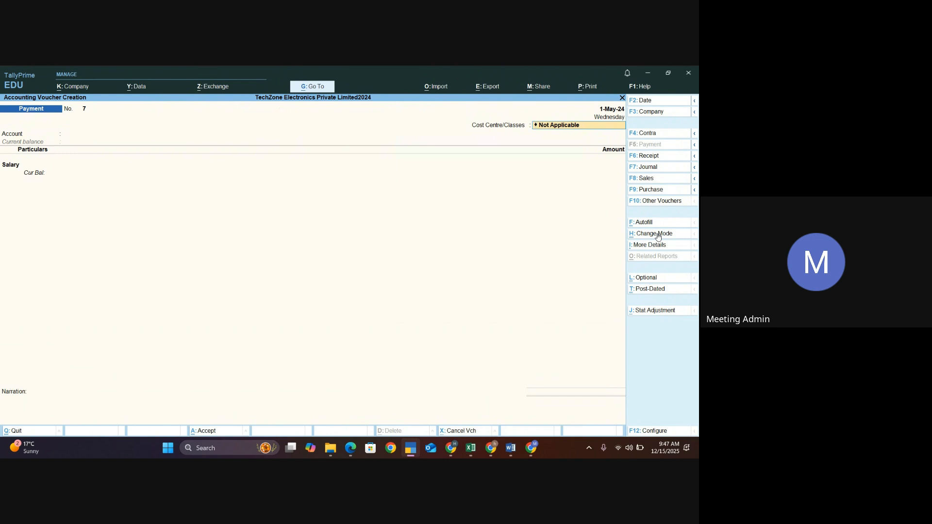
pyautogui.press('Return')
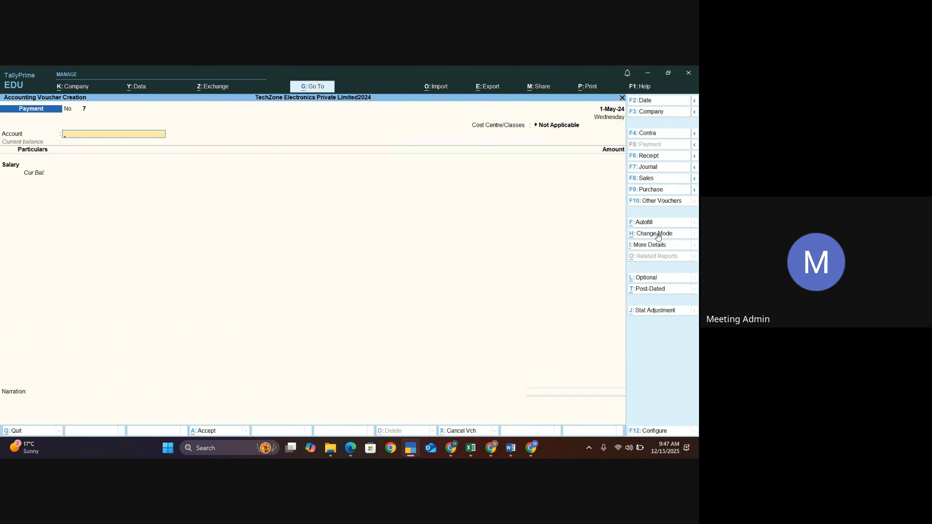
# - Choose Cash as the payment account and enter 80000 as the amount for the Salary ledger
pyautogui.write('s')
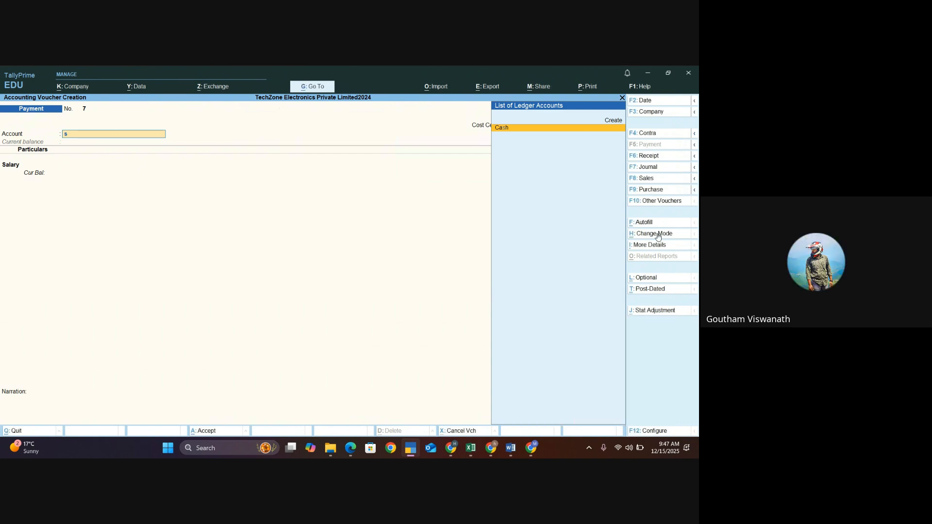
pyautogui.press('Return')
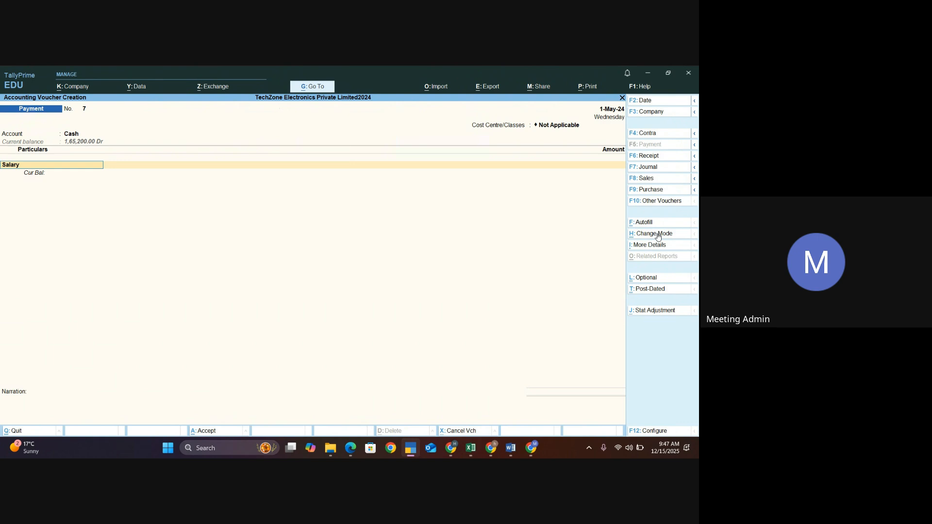
pyautogui.press('Return')
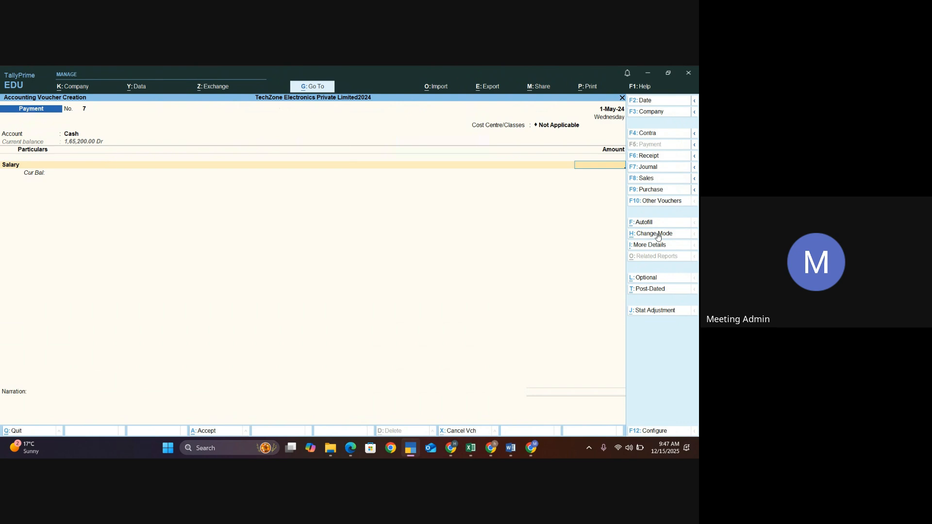
pyautogui.write('80000')
pyautogui.press('Return')
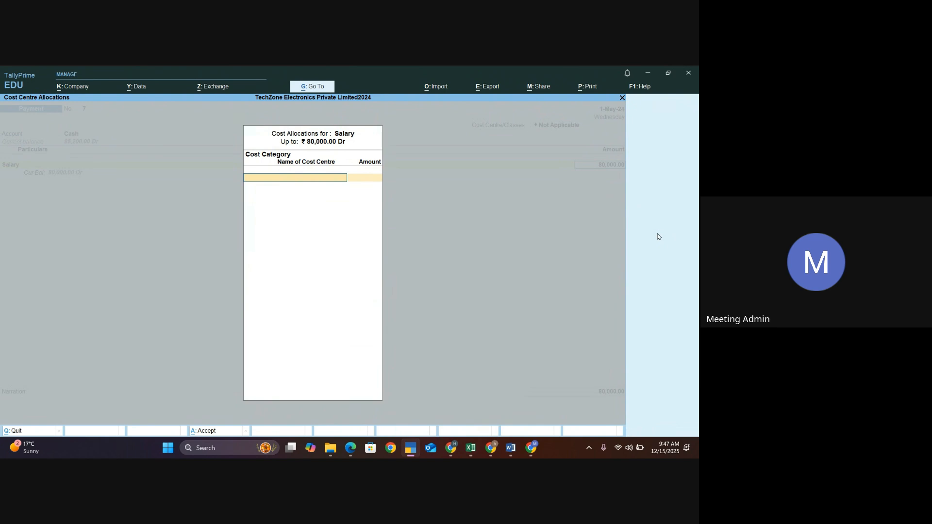
# - Select the Salary cost category and allocate 20,000 each to the first two employee cost centres
pyautogui.write('S')
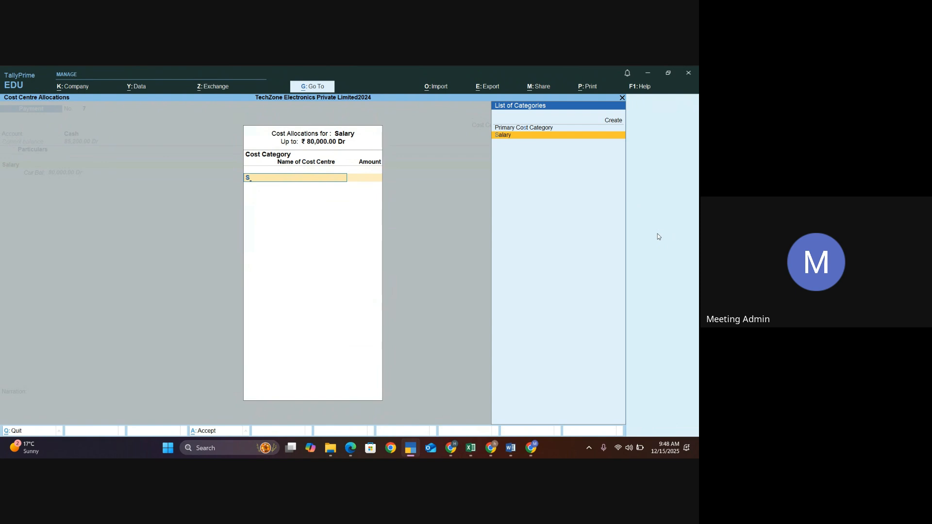
pyautogui.press('Return')
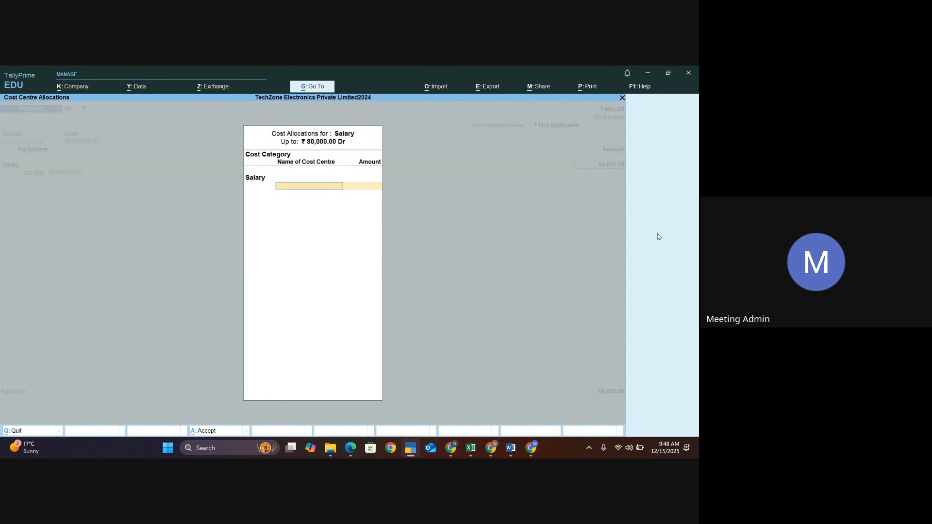
pyautogui.write('Ab')
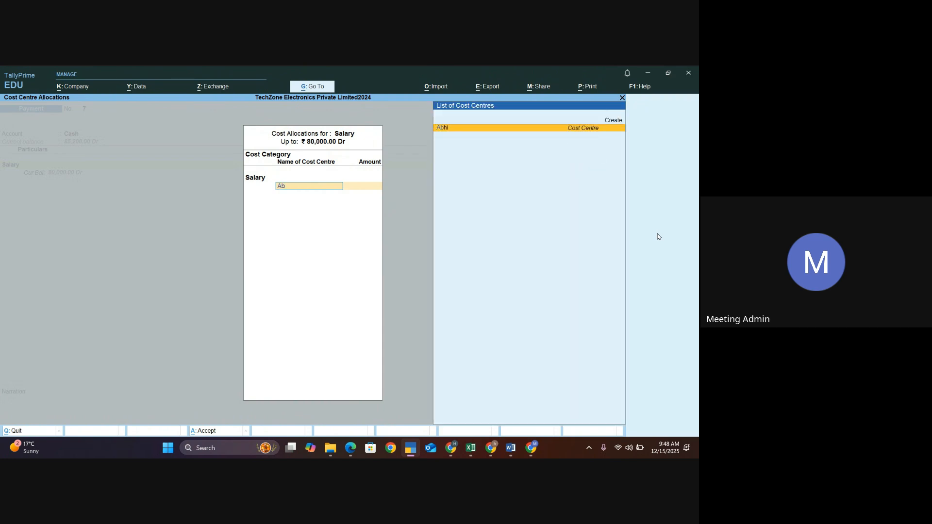
pyautogui.press('Return')
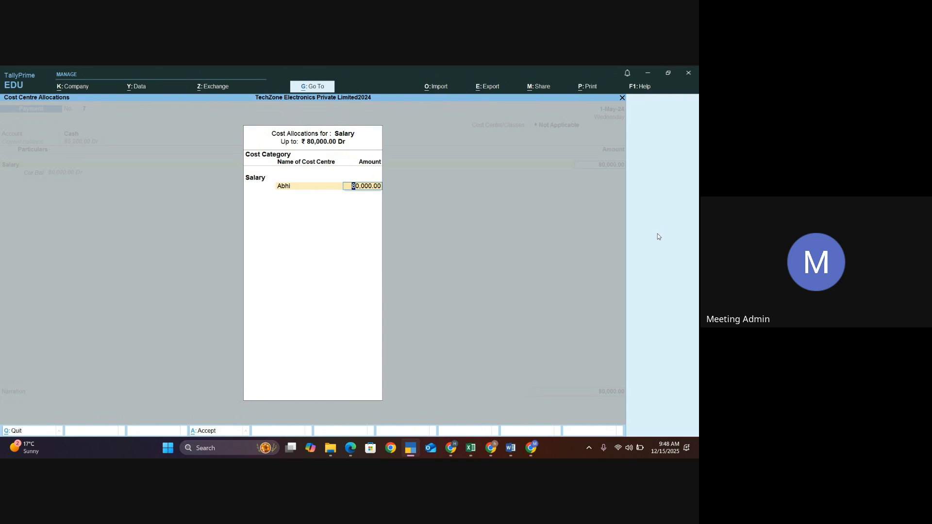
pyautogui.write('20000')
pyautogui.press('Return')
pyautogui.write('Am')
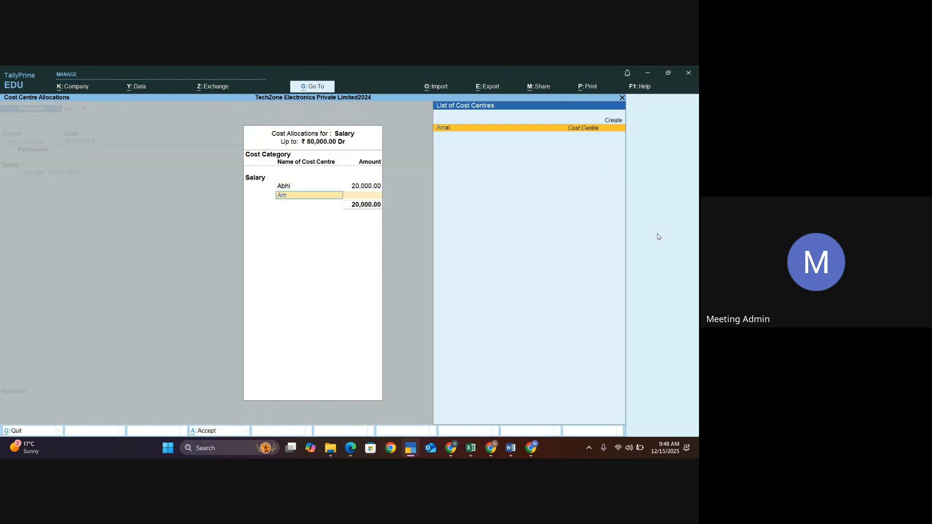
pyautogui.press('Return')
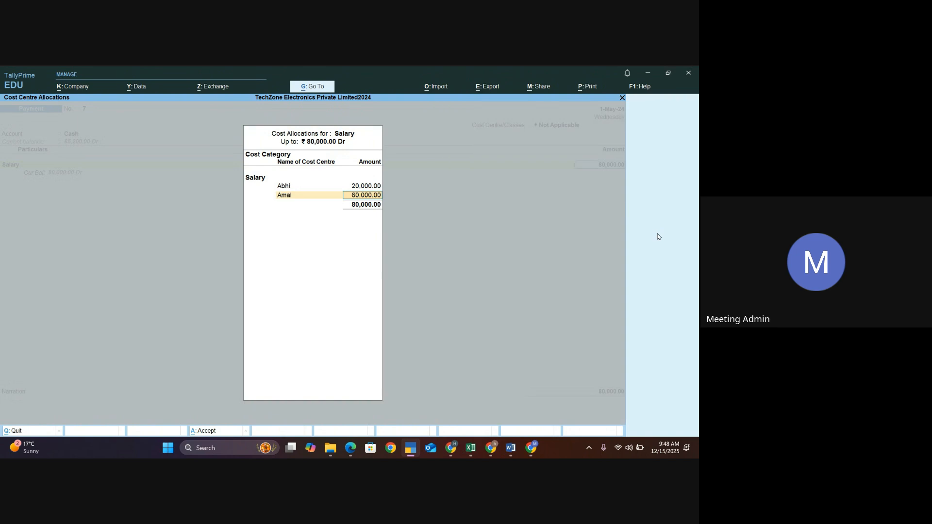
pyautogui.press('BackSpace')
pyautogui.write('20,000')
pyautogui.press('Return')
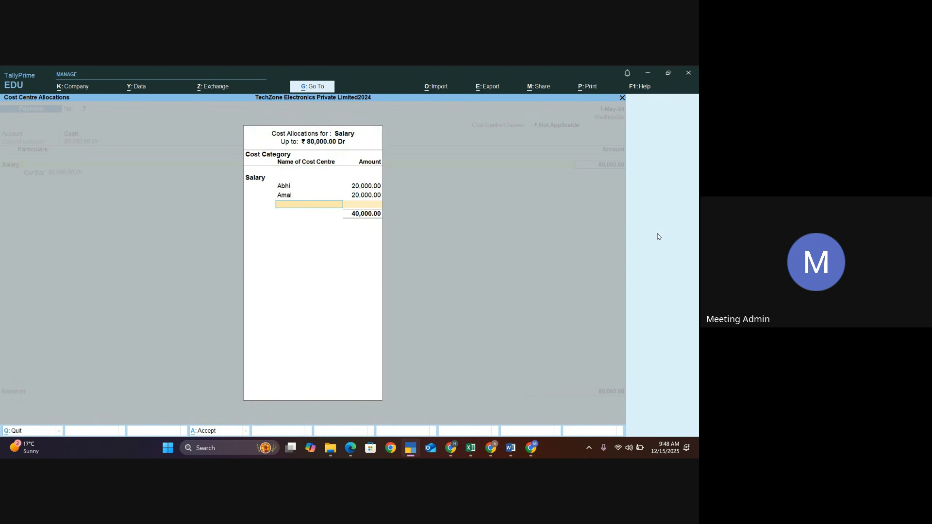
# - Allocate 10,000, 20,000 and 10,000 respectively to three more employee cost centres and complete the Salary cost allocation
pyautogui.write('Sa')
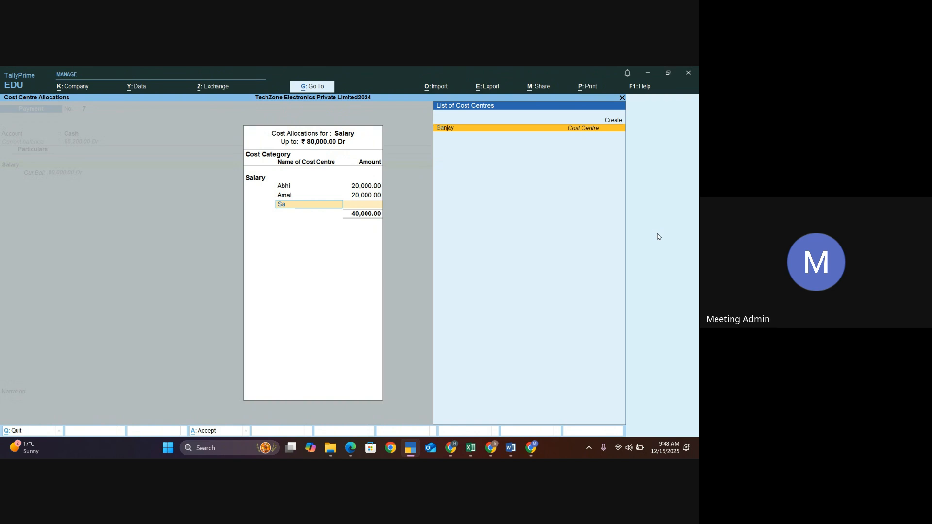
pyautogui.press('Return')
pyautogui.write('10000')
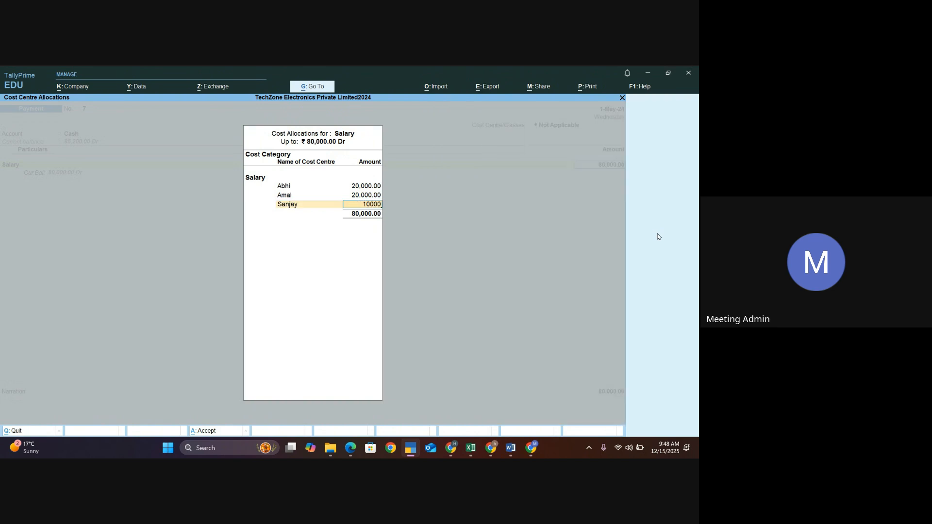
pyautogui.press('Return')
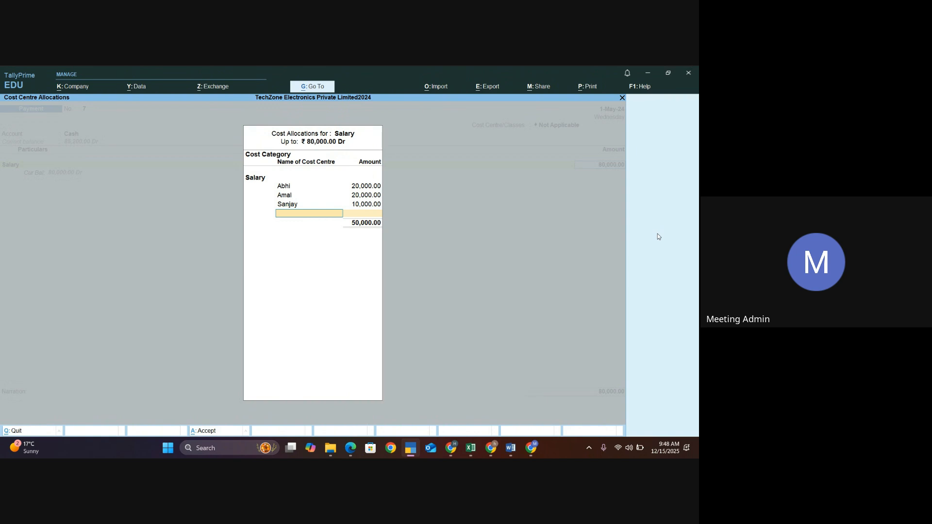
pyautogui.write('har')
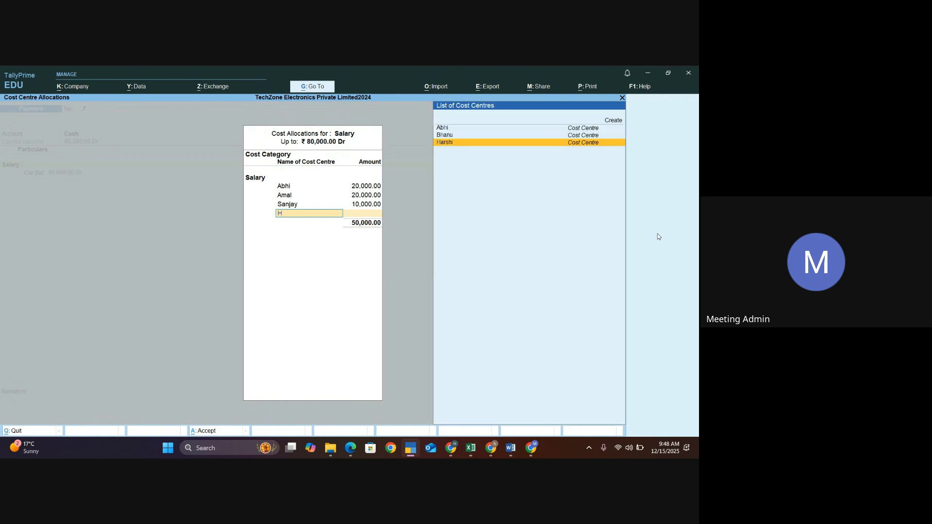
pyautogui.press('Return')
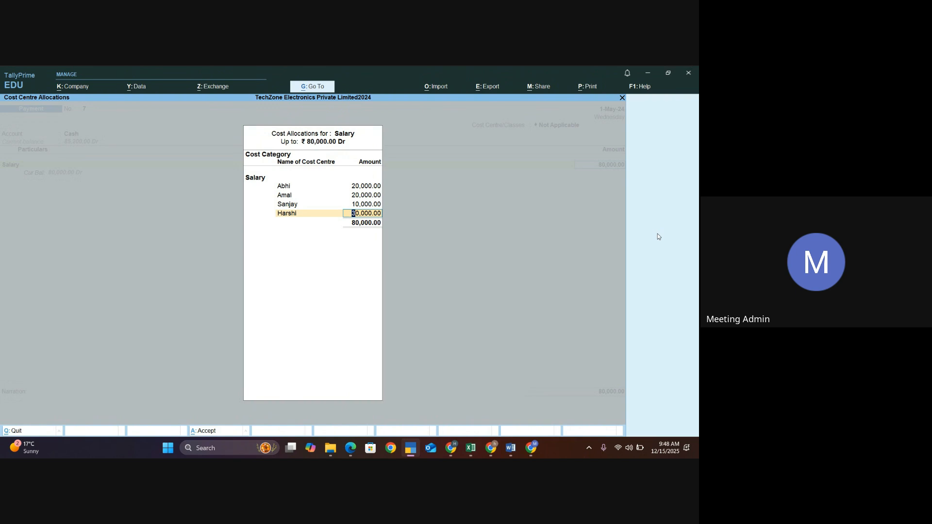
pyautogui.write('20000')
pyautogui.press('Return')
pyautogui.write('B')
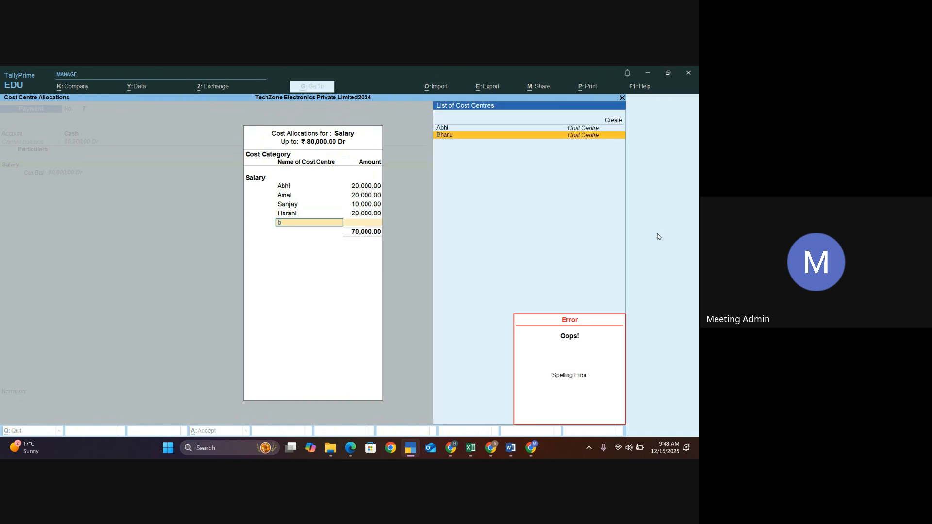
pyautogui.press('Return')
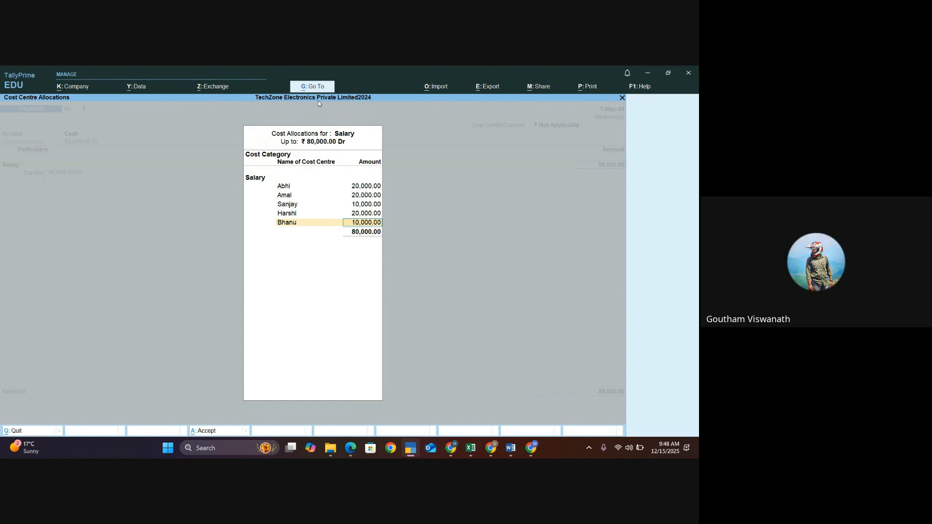
pyautogui.press('Return')
pyautogui.press('Return')
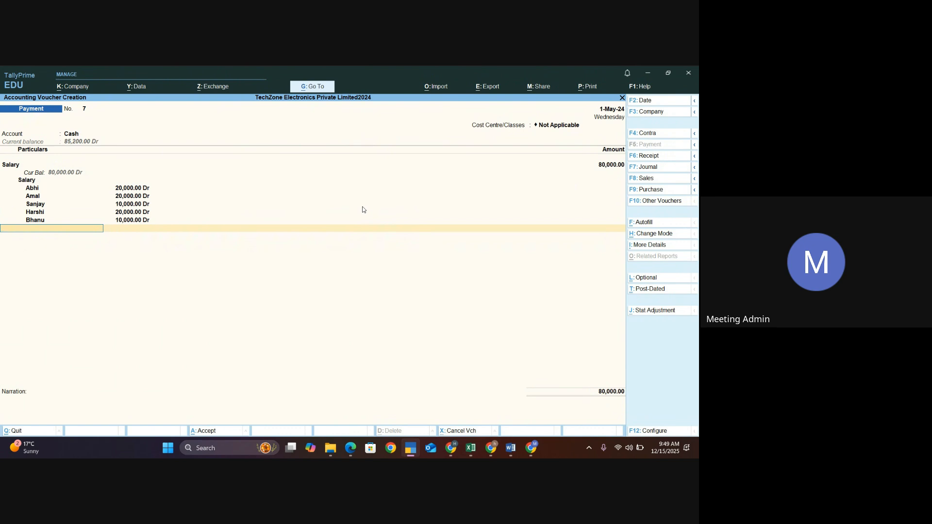
# - Switch the payment voucher to Double Entry mode, keeping Cost Centre/Classes as Not Applicable
pyautogui.click(637, 233)
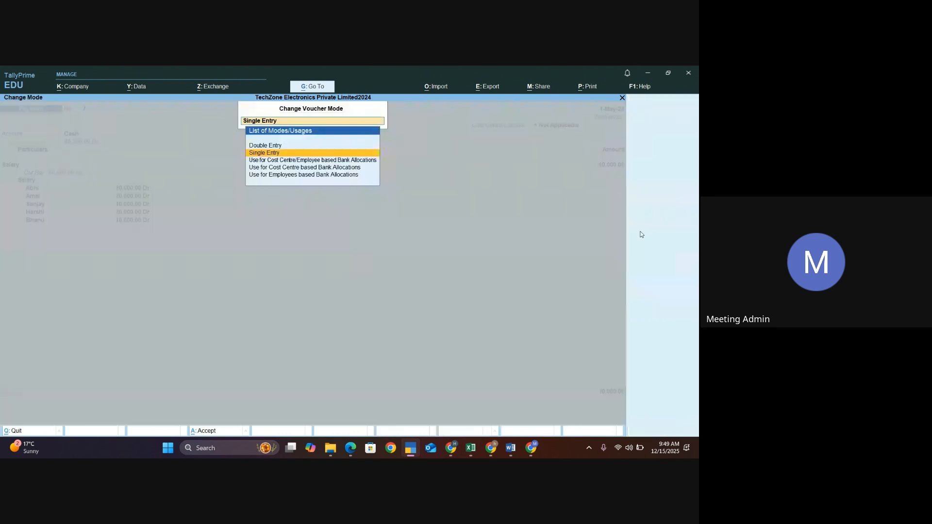
pyautogui.click(291, 149)
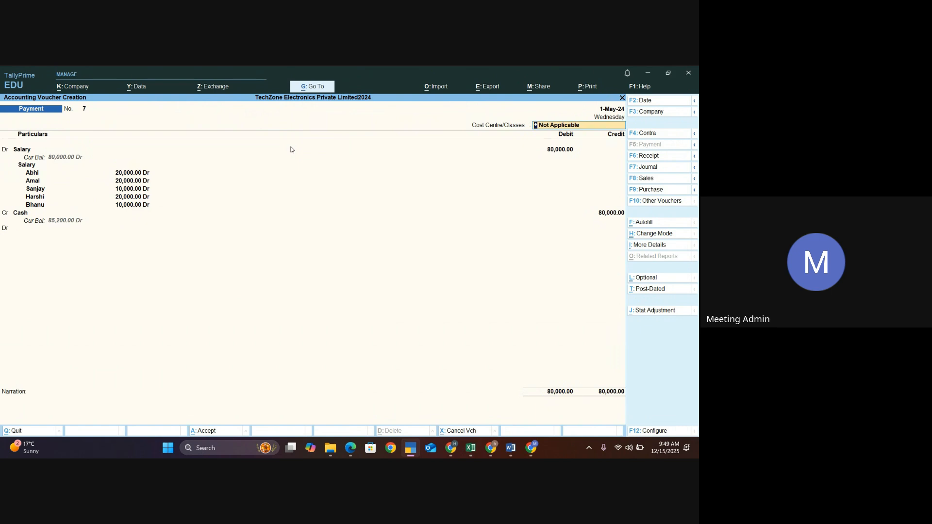
pyautogui.press('Return')
pyautogui.press('Return')
pyautogui.press('Return')
pyautogui.press('Return')
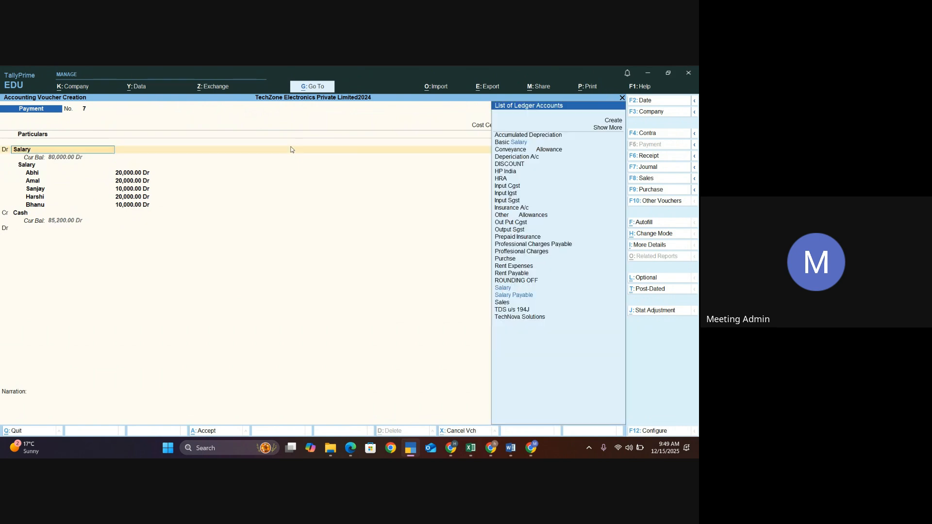
# - Go through the Salary debit, each cost centre allocation and the Cash credit, accepting the entries up to the narration
pyautogui.press('Return')
pyautogui.press('Return')
pyautogui.press('Return')
pyautogui.press('Return')
pyautogui.press('Return')
pyautogui.press('Return')
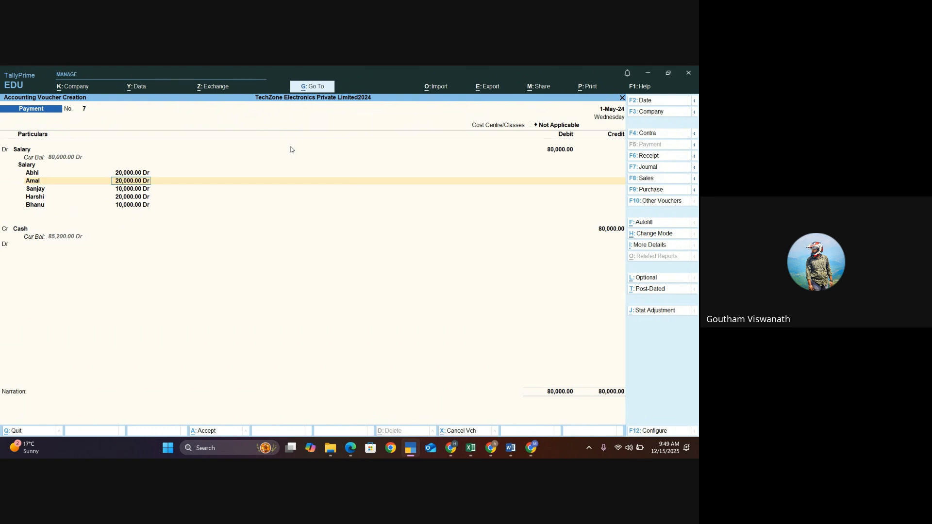
pyautogui.press('Return')
pyautogui.press('Return')
pyautogui.press('Return')
pyautogui.press('Return')
pyautogui.press('Return')
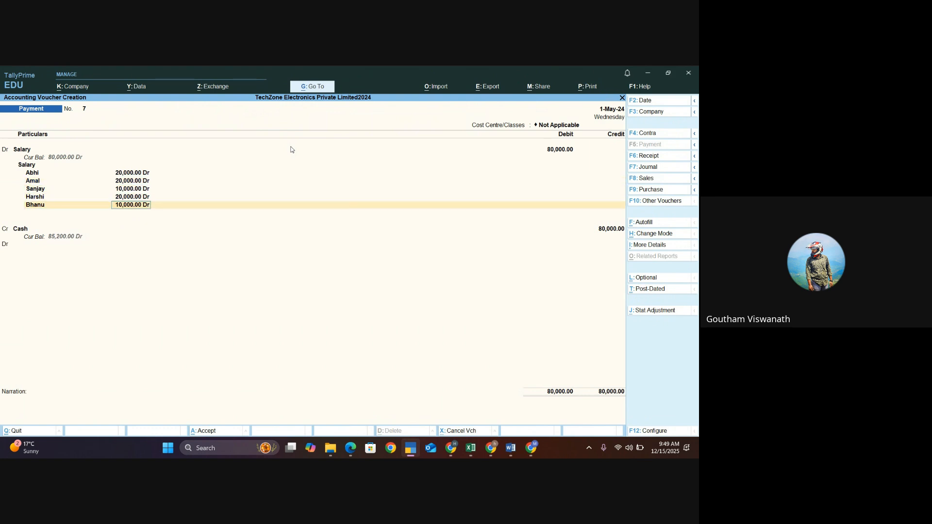
pyautogui.press('Return')
pyautogui.press('Return')
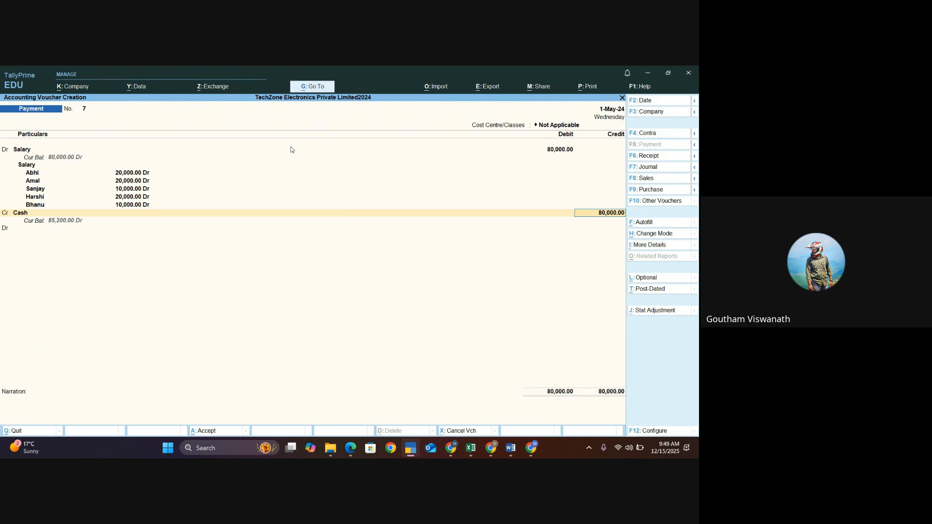
pyautogui.press('Return')
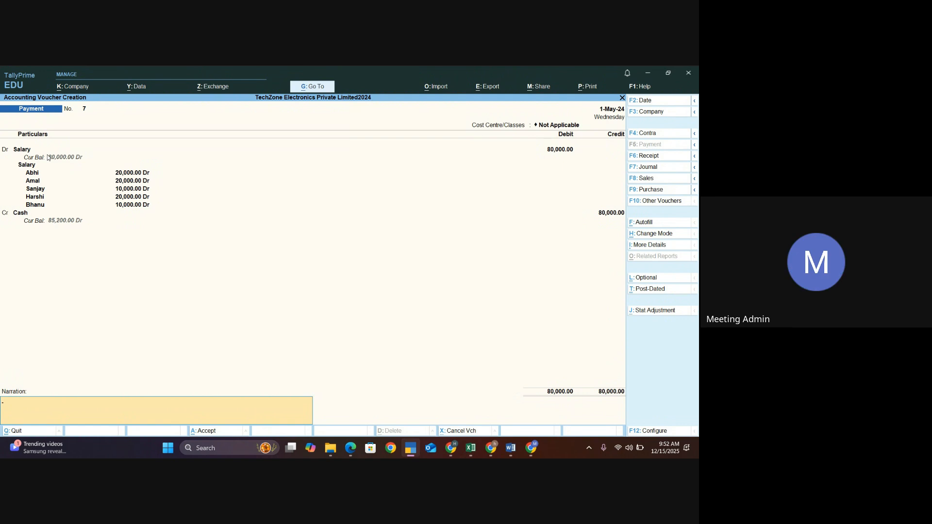
pyautogui.press('Return')
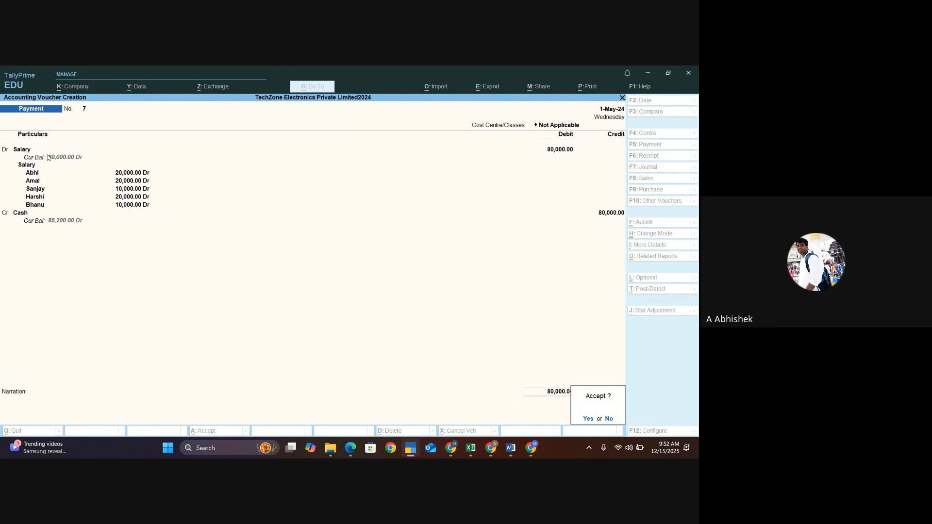
pyautogui.press('BackSpace')
pyautogui.press('BackSpace')
pyautogui.press('BackSpace')
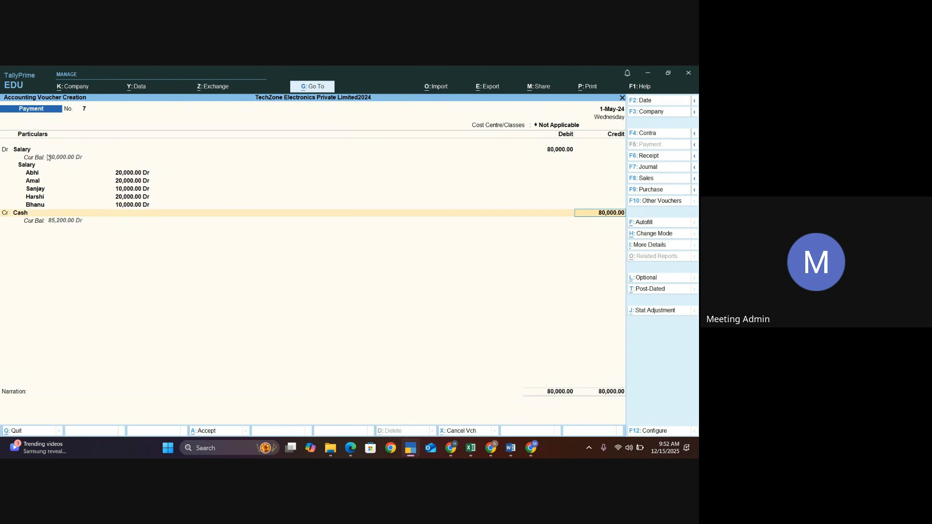
# - Return to the first debit line of the payment voucher and reselect the Salary ledger
pyautogui.press('BackSpace')
pyautogui.press('BackSpace')
pyautogui.press('BackSpace')
pyautogui.press('BackSpace')
pyautogui.press('BackSpace')
pyautogui.press('BackSpace')
pyautogui.press('BackSpace')
pyautogui.press('BackSpace')
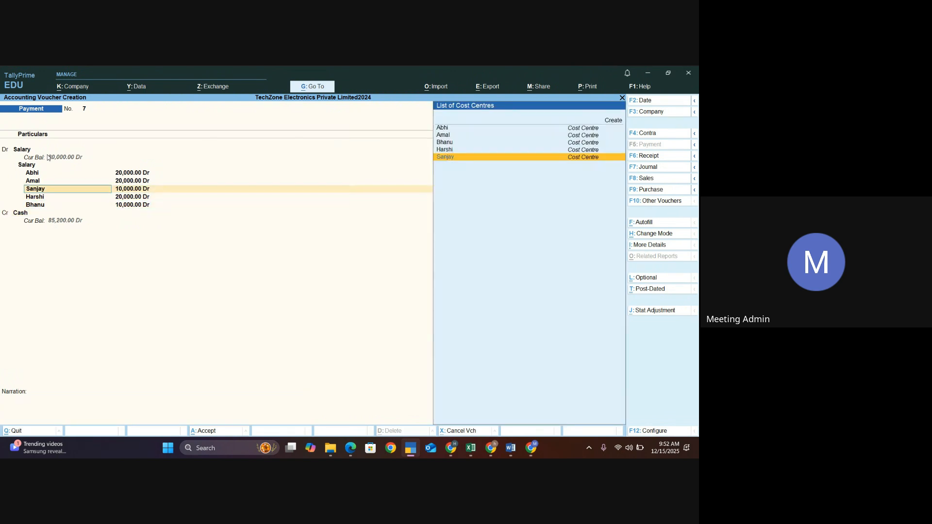
pyautogui.press('BackSpace')
pyautogui.press('BackSpace')
pyautogui.press('BackSpace')
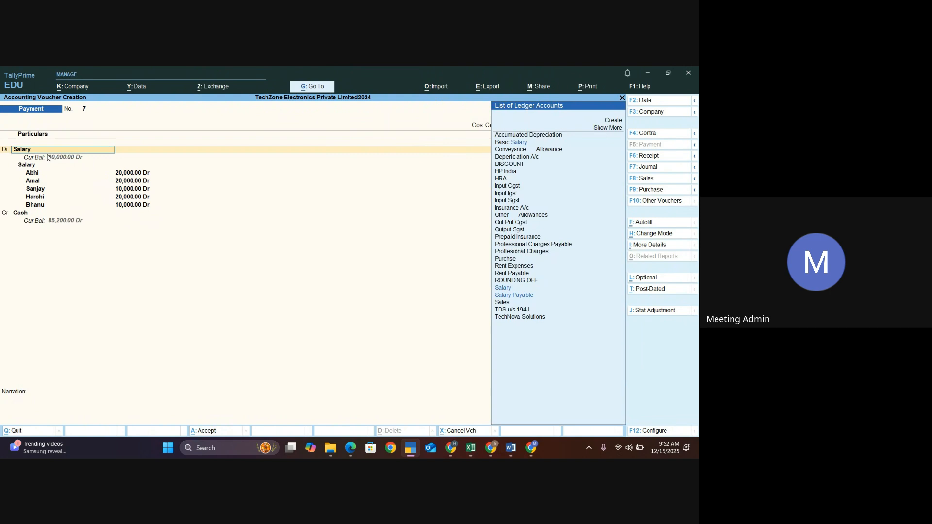
pyautogui.write('Sa')
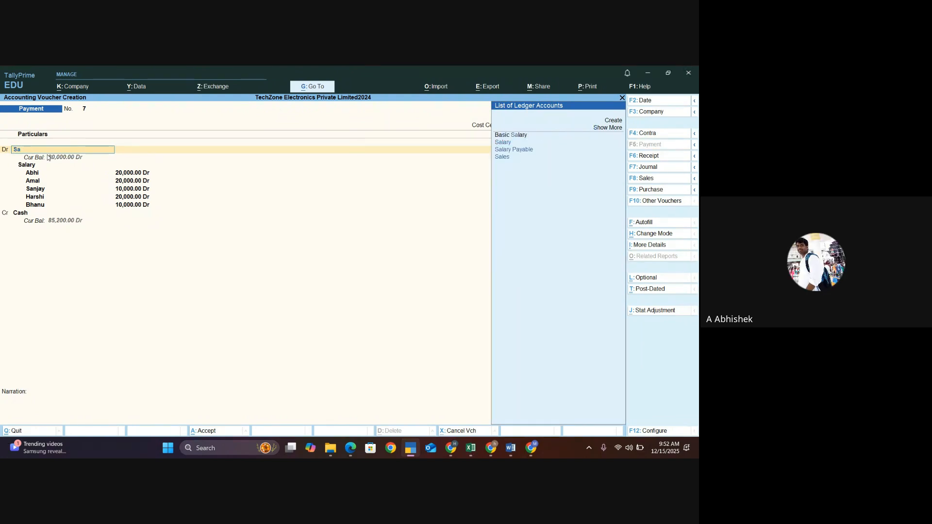
pyautogui.press('Down')
pyautogui.press('Return')
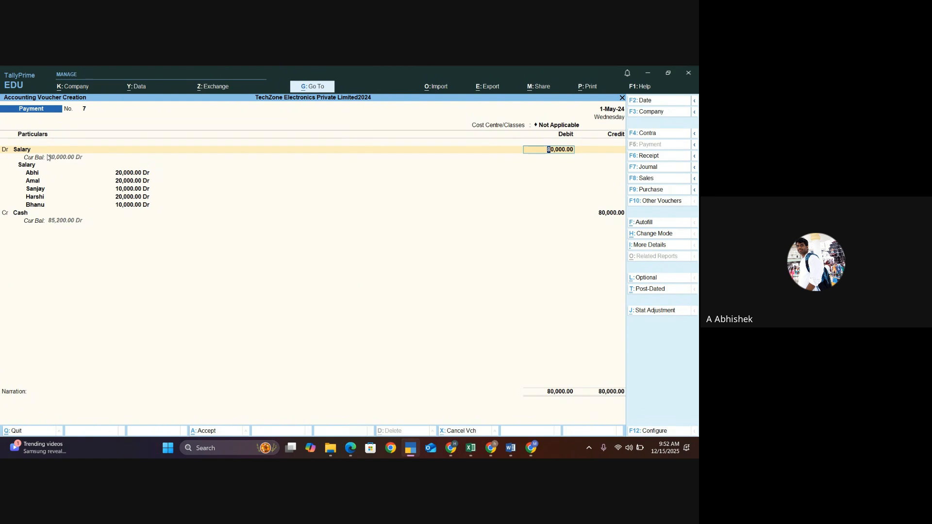
# - Keep the 80,000 Salary debit, its five cost centre allocations and the Cash credit, save the payment voucher and leave voucher entry
pyautogui.press('Return')
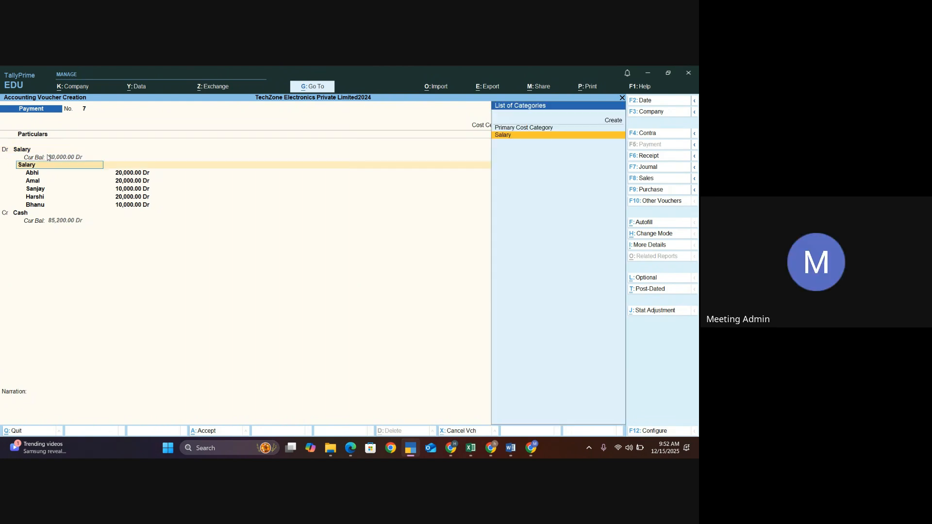
pyautogui.press('Return')
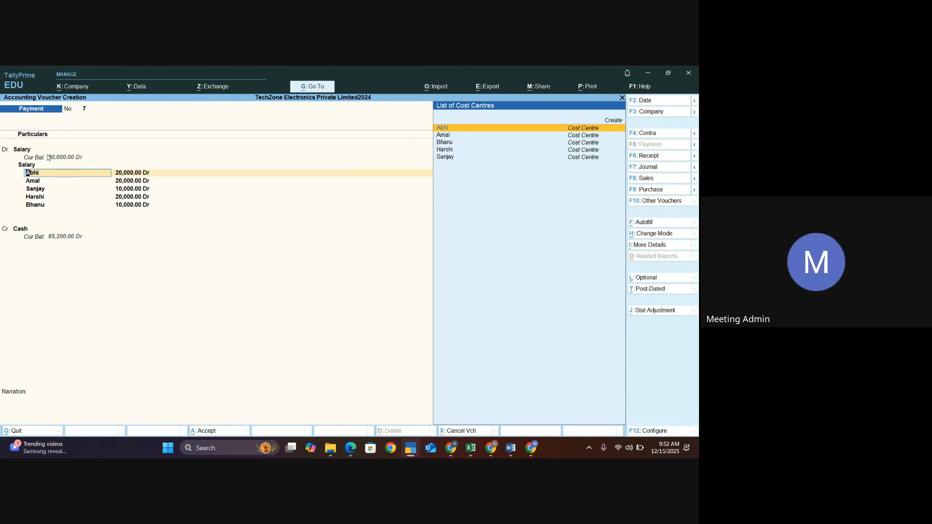
pyautogui.press('Return')
pyautogui.press('Return')
pyautogui.press('Return')
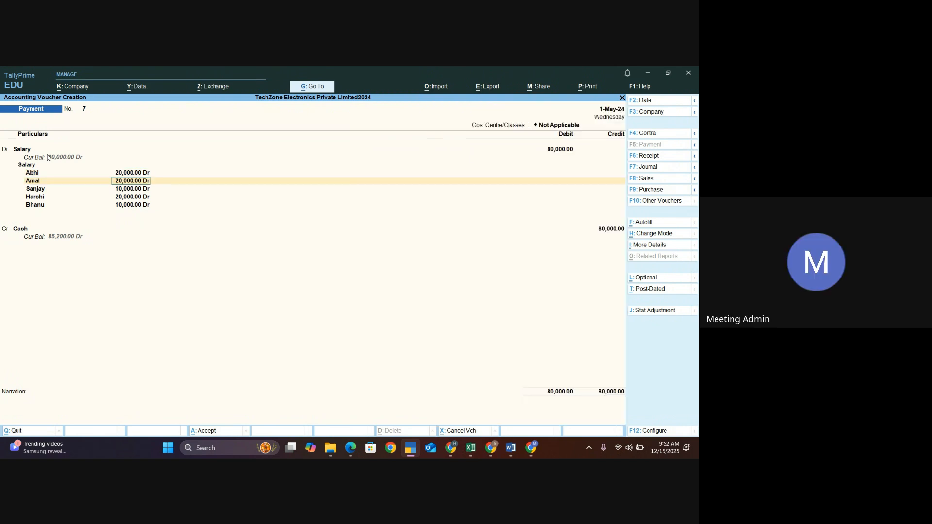
pyautogui.press('Return')
pyautogui.press('Return')
pyautogui.press('Return')
pyautogui.press('Return')
pyautogui.press('Return')
pyautogui.press('Return')
pyautogui.press('Return')
pyautogui.press('Return')
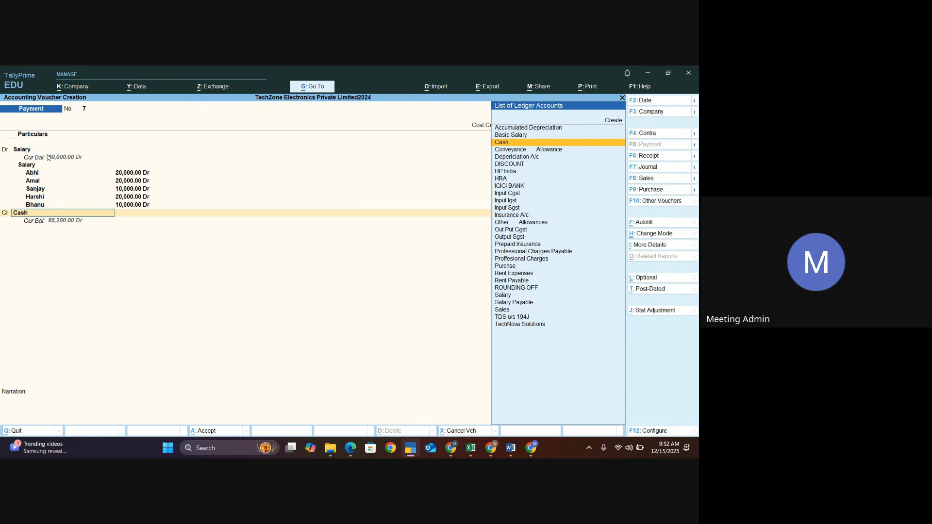
pyautogui.press('Return')
pyautogui.press('Return')
pyautogui.press('Return')
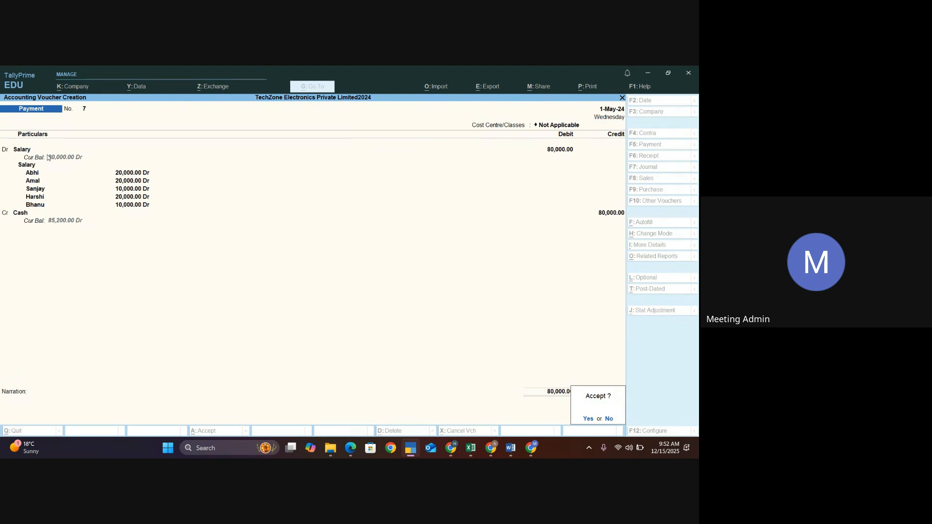
pyautogui.press('Return')
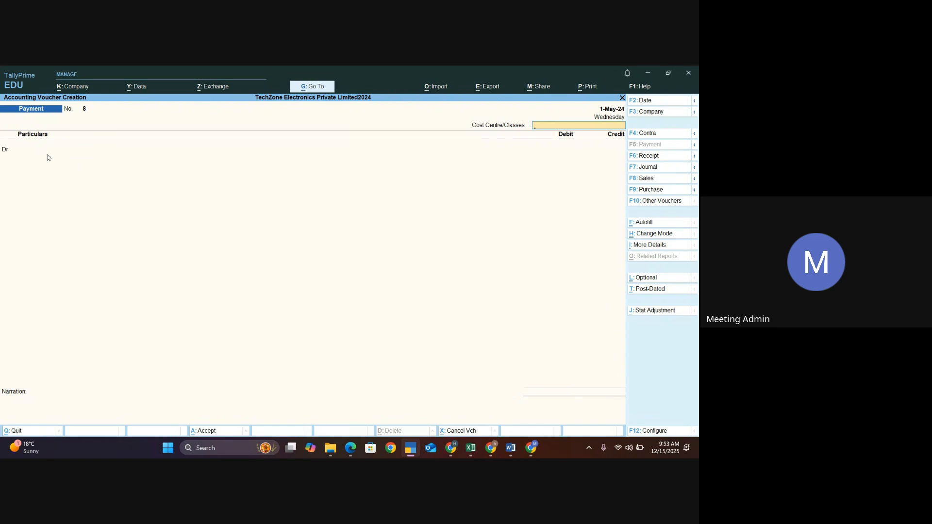
pyautogui.press('Escape')
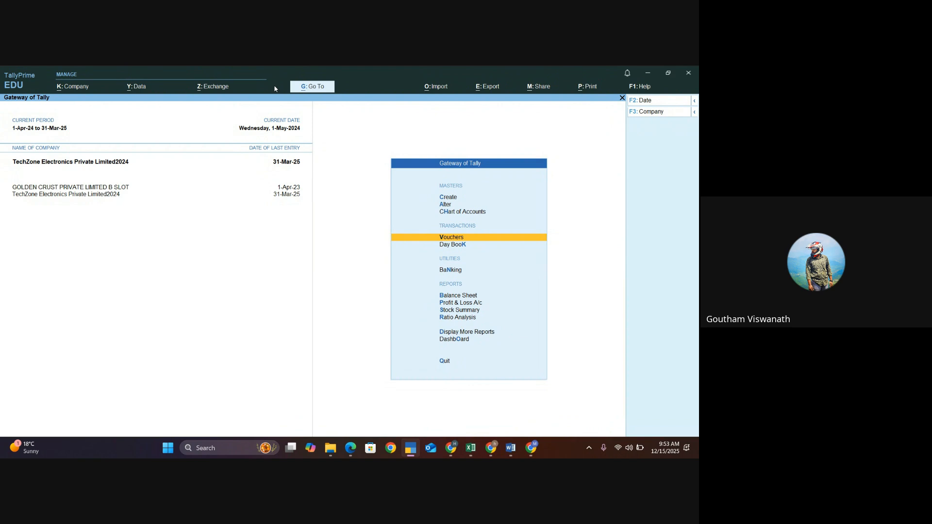
# - Find and open the Cost Centre Breakup of Ledger report
pyautogui.click(311, 88)
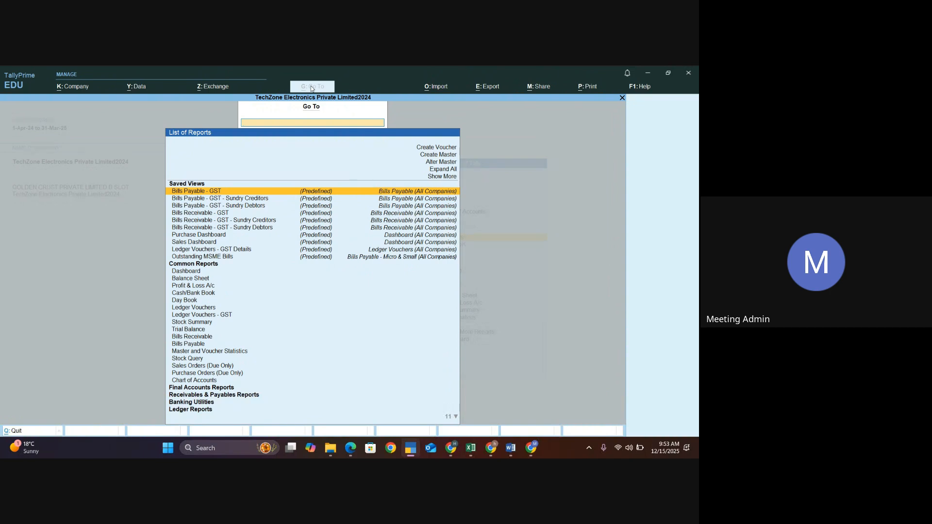
pyautogui.write('Co')
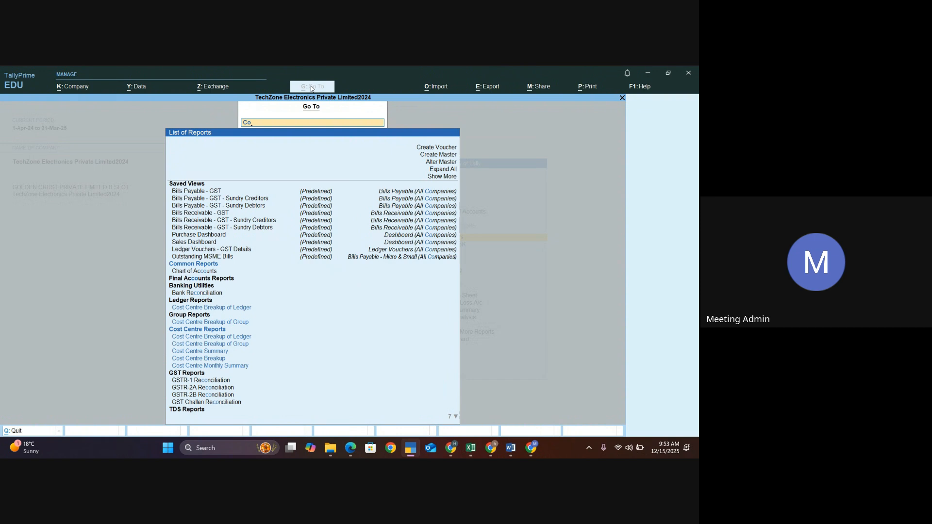
pyautogui.press('Down')
pyautogui.press('Down')
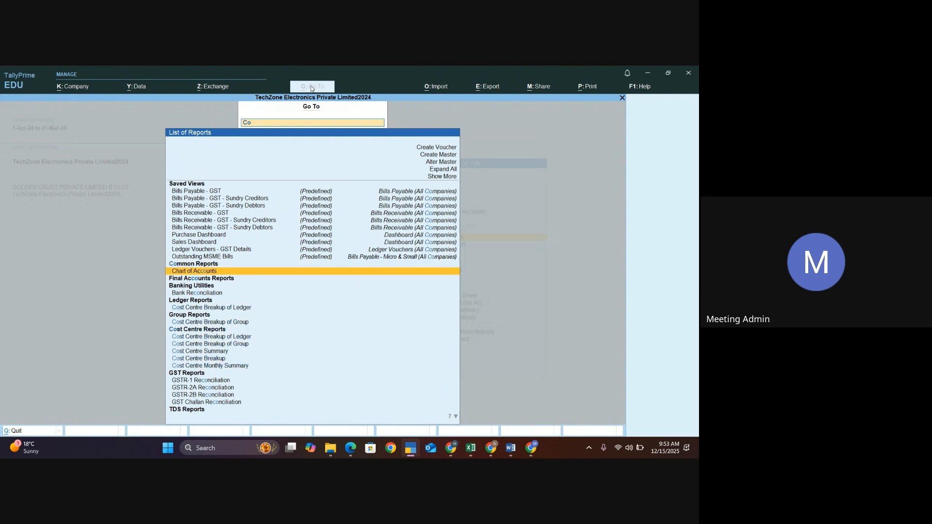
pyautogui.press('Down')
pyautogui.press('Down')
pyautogui.press('Down')
pyautogui.press('Down')
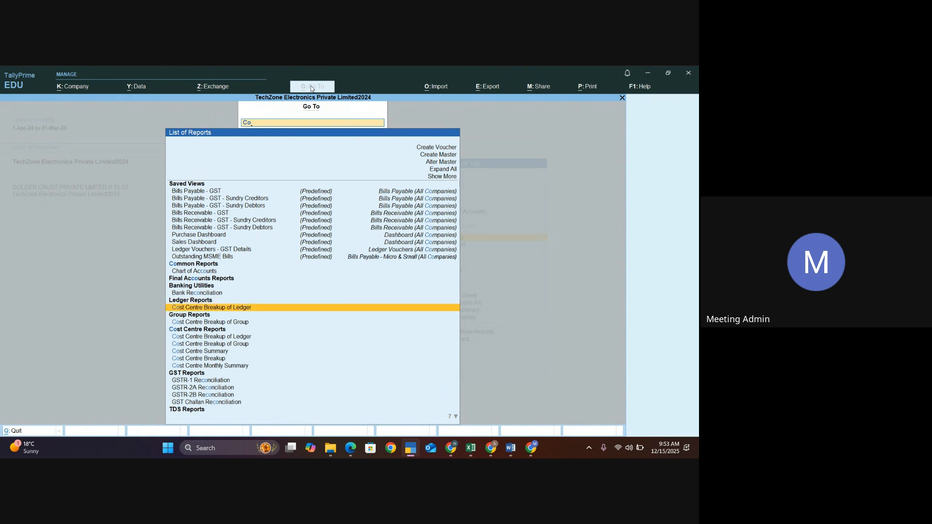
pyautogui.press('Return')
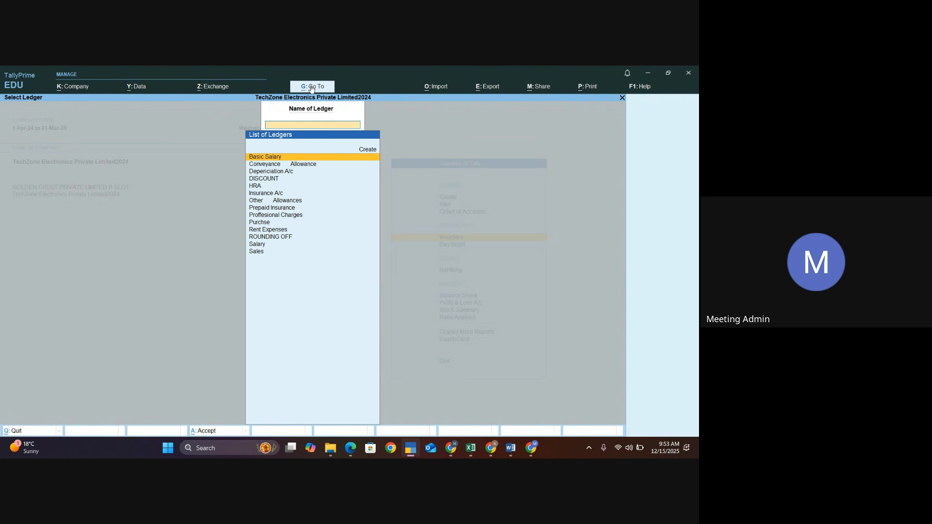
# - Display the cost centre breakup for the Salary ledger, examine the amounts per cost centre, and close the report
pyautogui.press('Down')
pyautogui.press('Down')
pyautogui.press('Down')
pyautogui.press('Down')
pyautogui.press('Down')
pyautogui.press('Down')
pyautogui.press('Down')
pyautogui.press('Down')
pyautogui.press('Down')
pyautogui.press('Down')
pyautogui.press('Down')
pyautogui.press('Down')
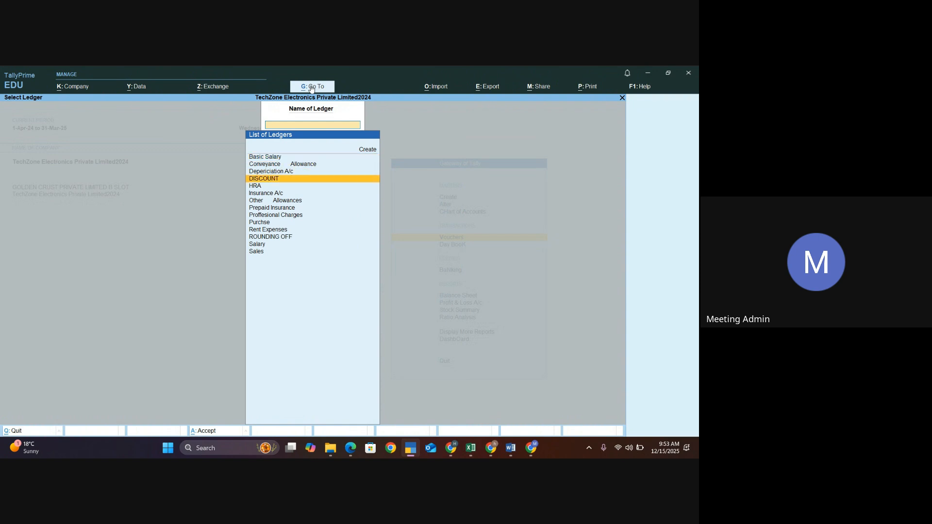
pyautogui.press('Down')
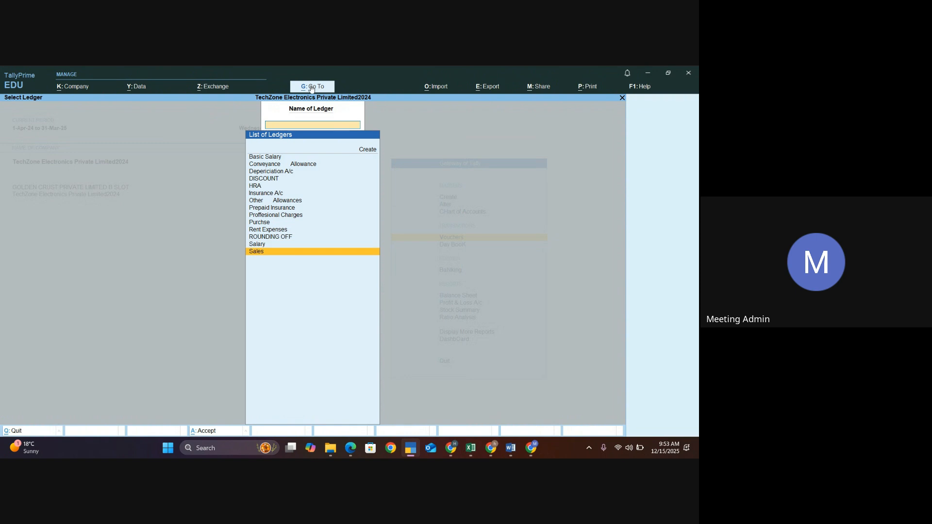
pyautogui.press('Up')
pyautogui.press('Return')
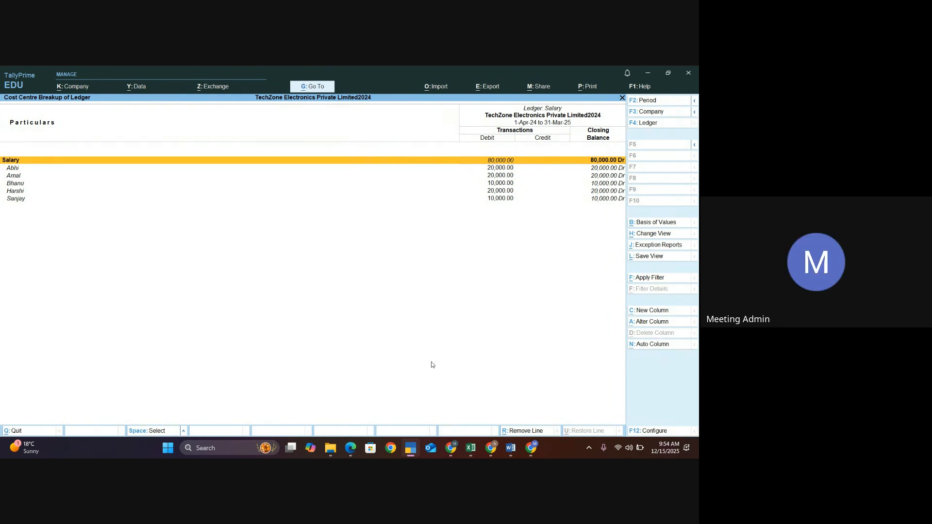
pyautogui.press('Escape')
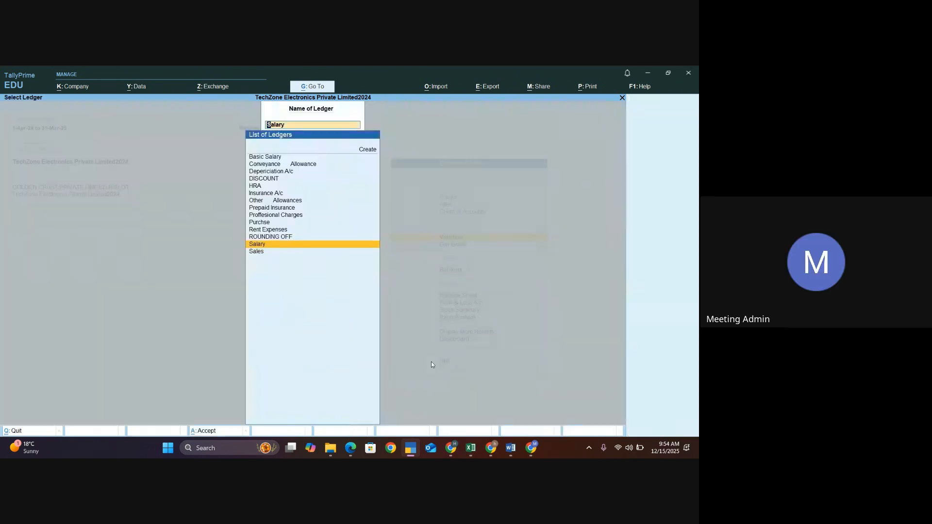
# - Switch to the Cost category and Cost centre presentation in Google Slides and view Cost Centre slides 11 and 12
pyautogui.hotkey('alt', 'Tab')
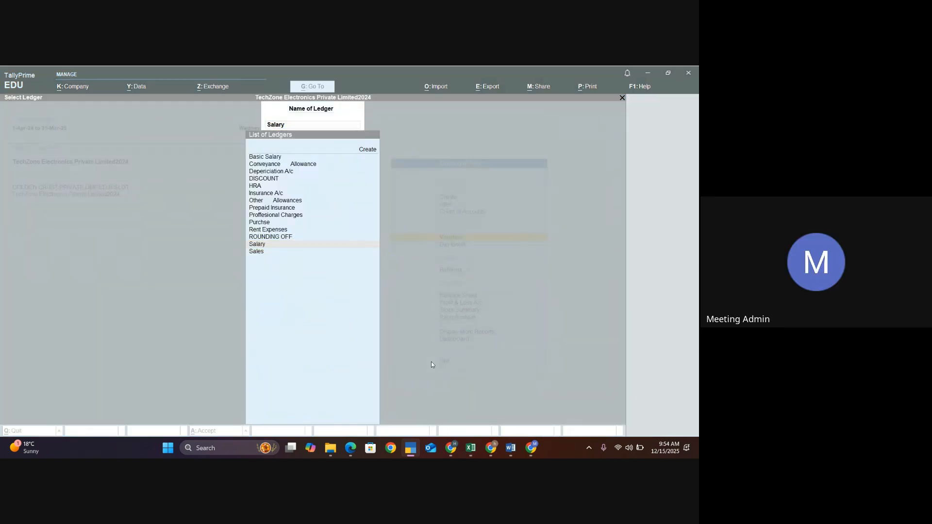
pyautogui.click(84, 378)
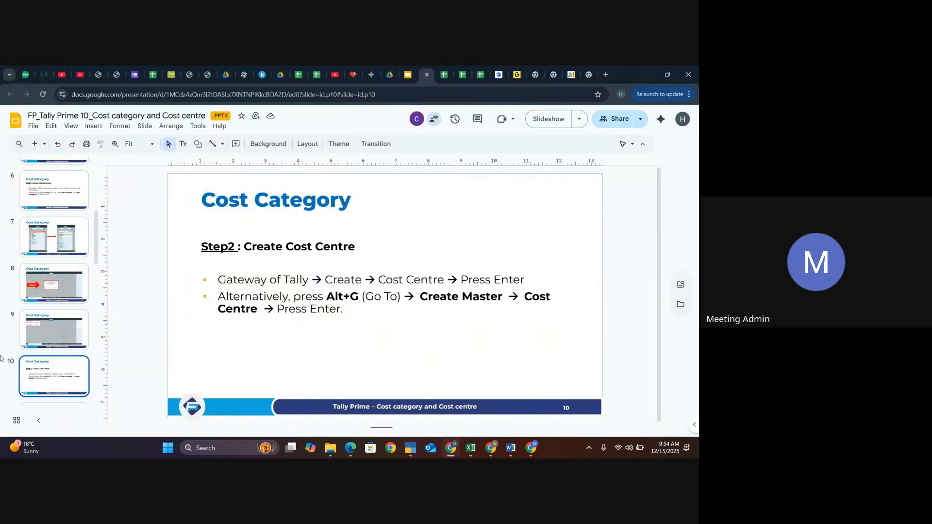
pyautogui.scroll(-3, 51, 290)
pyautogui.click(52, 289)
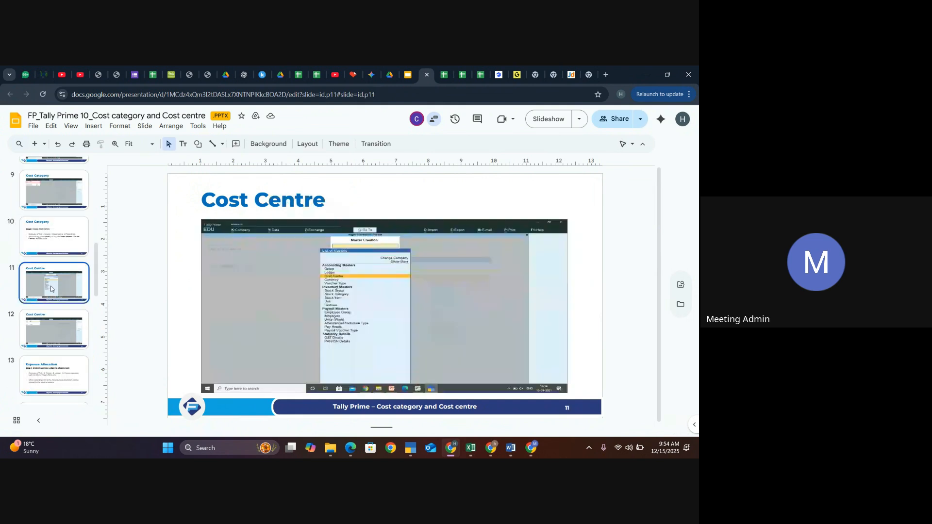
pyautogui.click(50, 334)
pyautogui.scroll(-1, 49, 330)
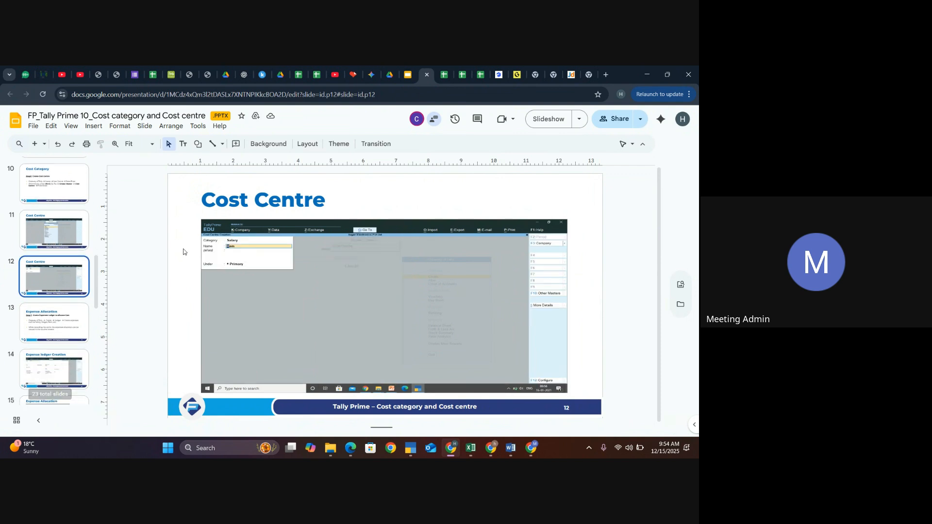
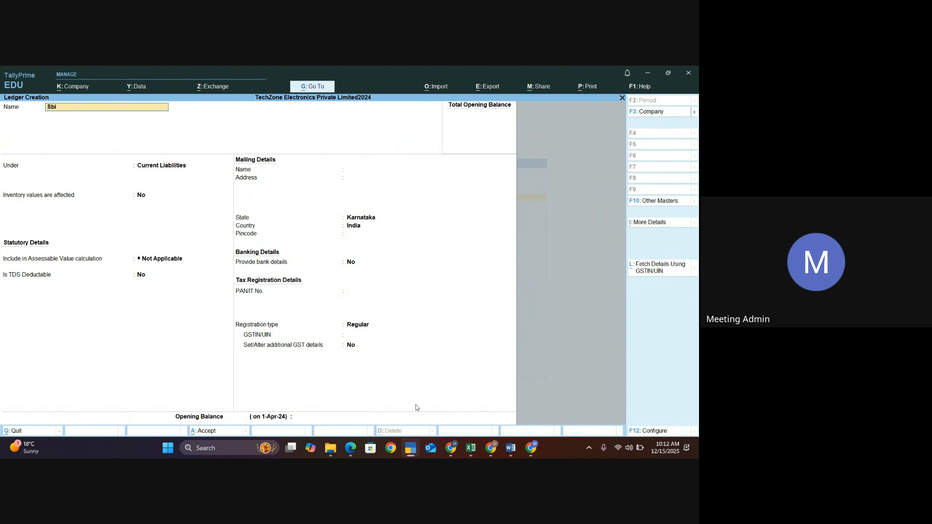
# - Complete the new ledger's name as Sbi Bank A/c and place it under the Bank Accounts group
pyautogui.write('Bank a/c')
pyautogui.press('Return')
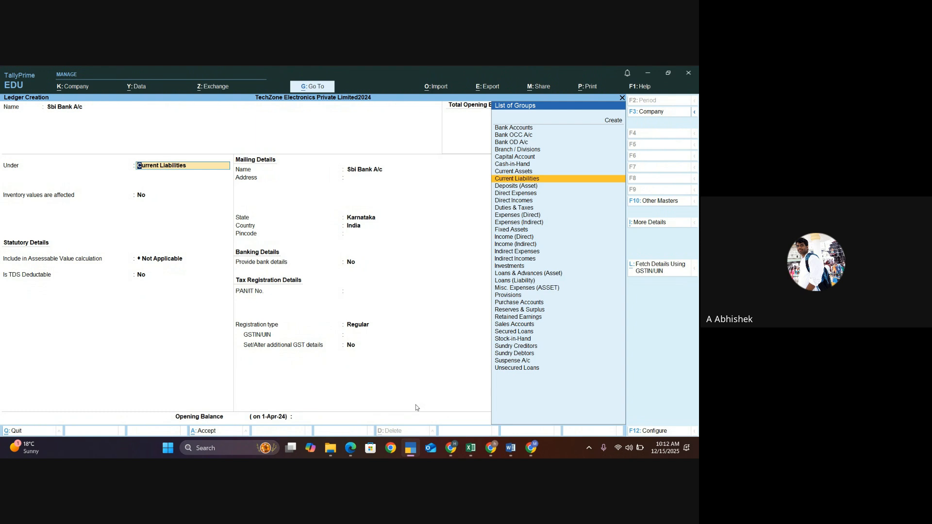
pyautogui.write('Ba')
pyautogui.press('Down')
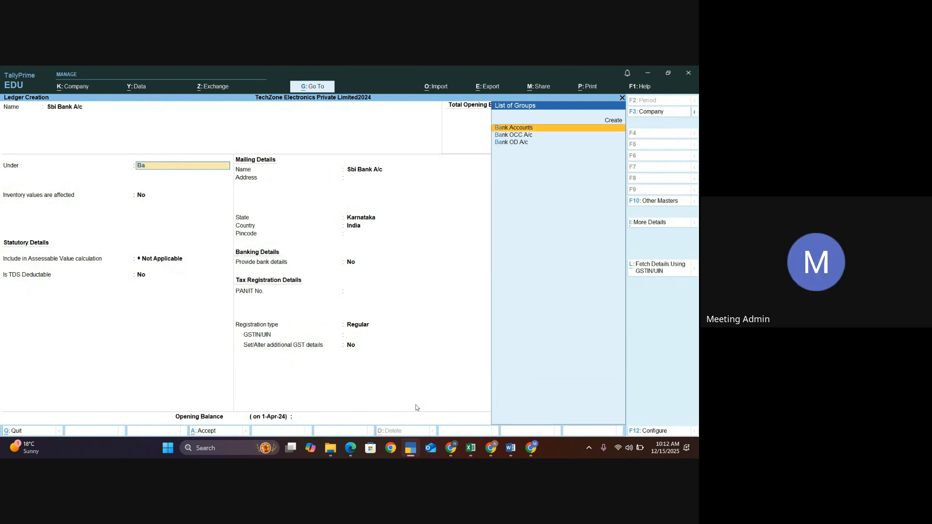
pyautogui.press('Return')
# - Leave the bank account details at their defaults and enable setting the cheque book range for the Sbi Bank A/c ledger
pyautogui.press('Return')
pyautogui.press('Return')
pyautogui.press('Return')
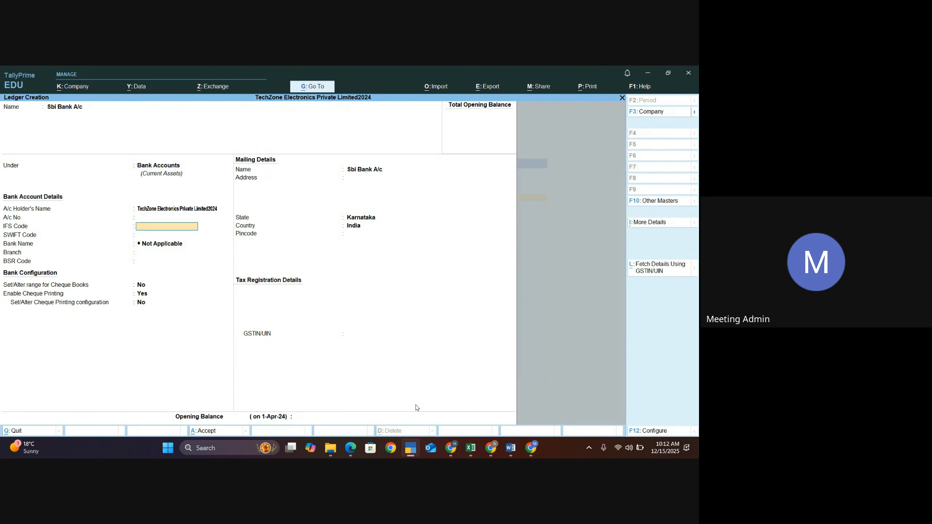
pyautogui.press('Return')
pyautogui.press('Return')
pyautogui.press('Return')
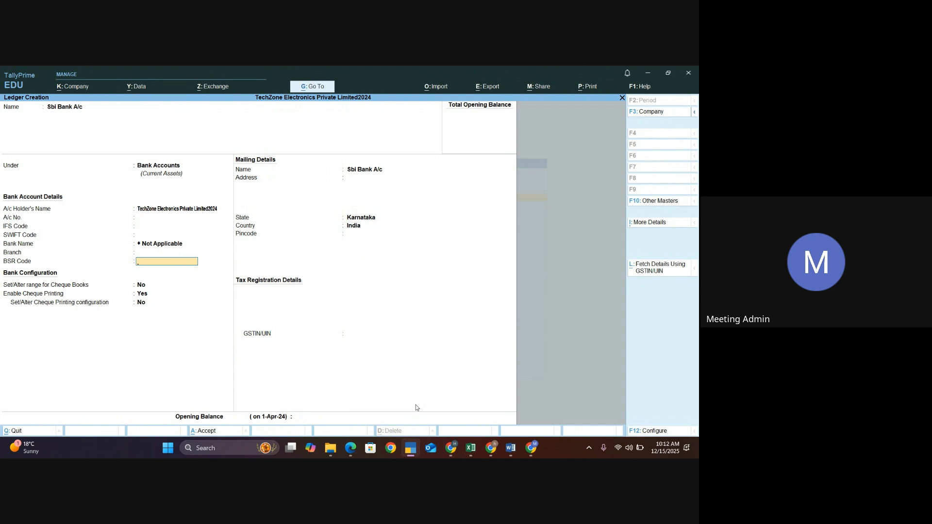
pyautogui.press('Return')
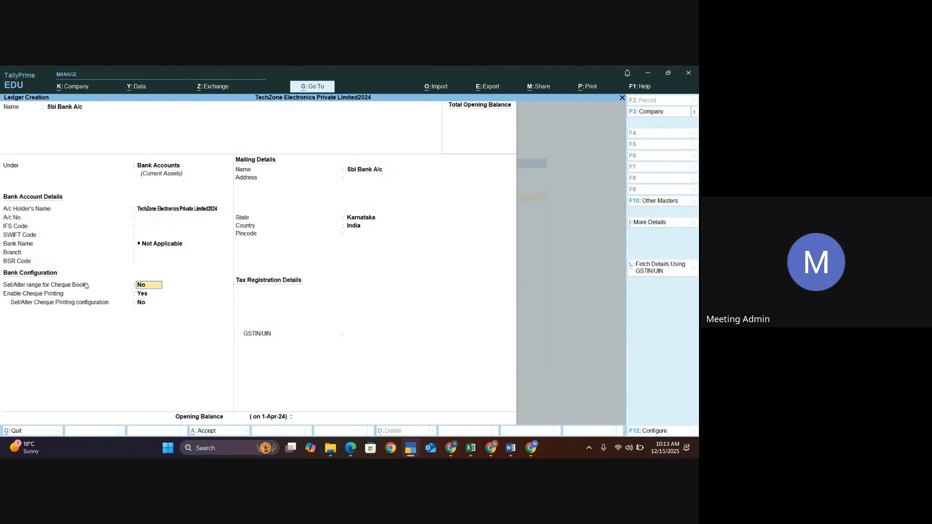
pyautogui.write('yes')
pyautogui.press('Return')
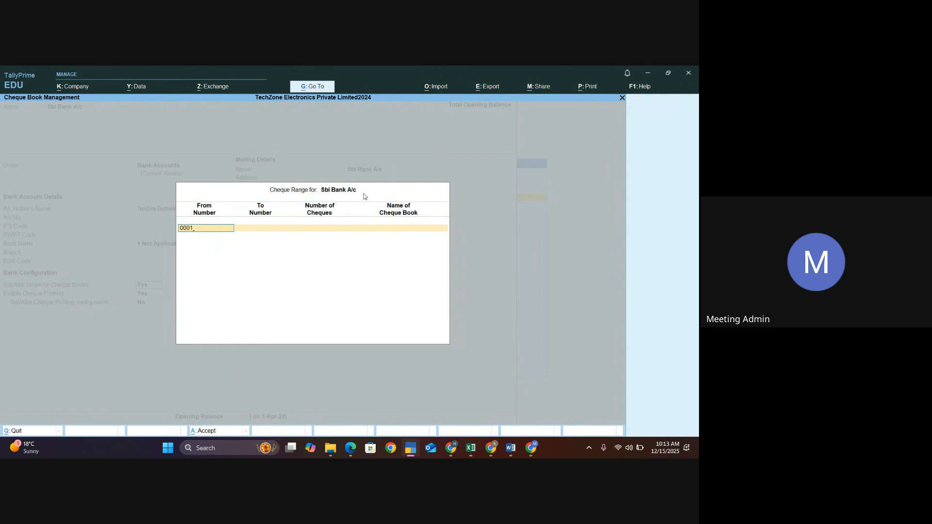
# - Try a cheque range from 000101 to 000050 and change its starting number to 00001
pyautogui.press('Return')
pyautogui.write('000050')
pyautogui.press('Return')
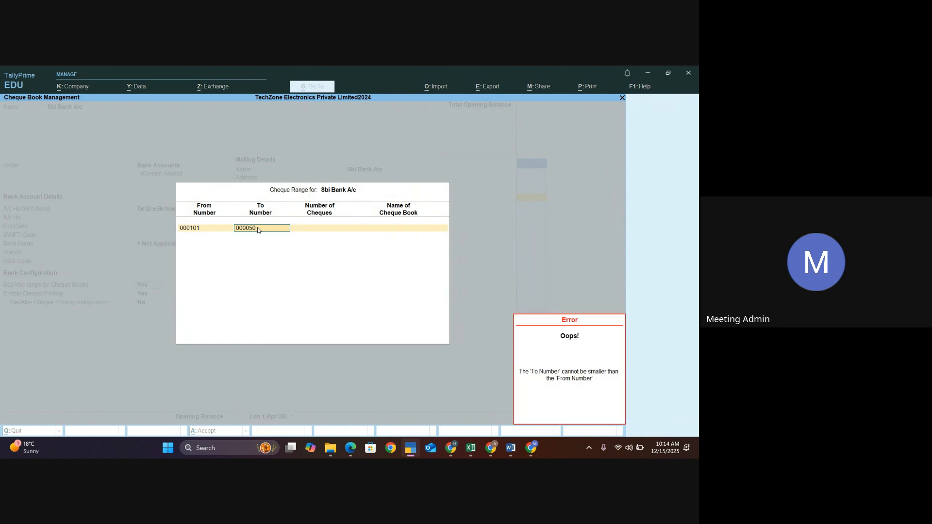
pyautogui.press('BackSpace')
pyautogui.write('0000')
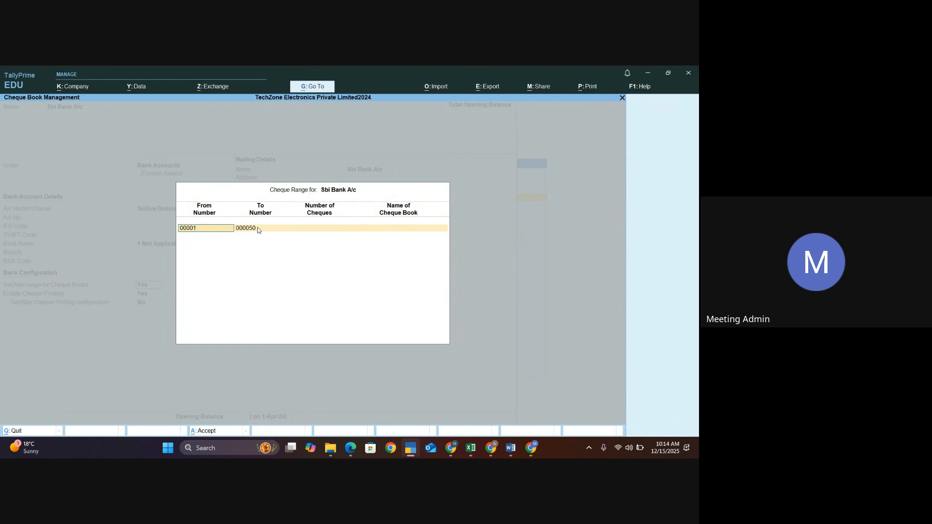
# - Set the cheque range from 0001001 to 0001050 and name the cheque book Sbi Ch#1
pyautogui.press('Return')
pyautogui.press('Return')
pyautogui.press('BackSpace')
pyautogui.press('Return')
pyautogui.press('Right')
pyautogui.press('Return')
pyautogui.press('Return')
pyautogui.press('Return')
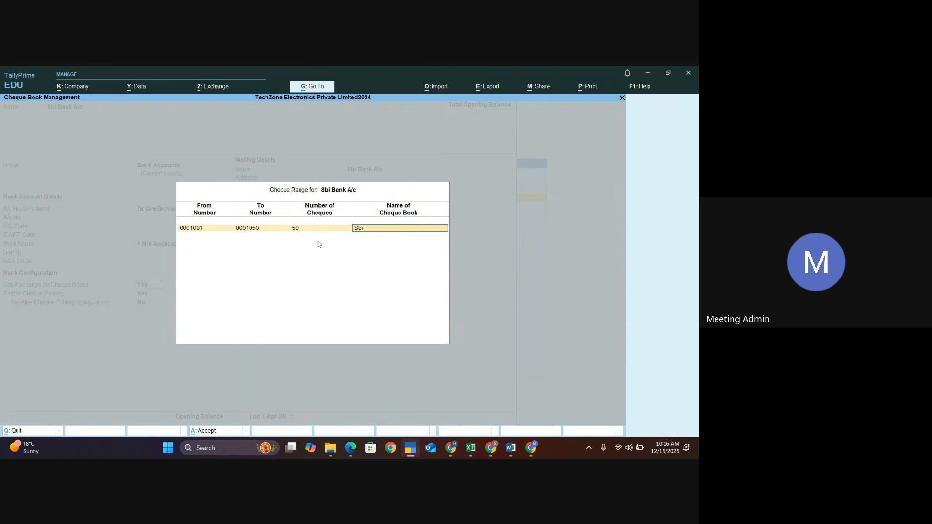
pyautogui.write('h')
pyautogui.press('Return')
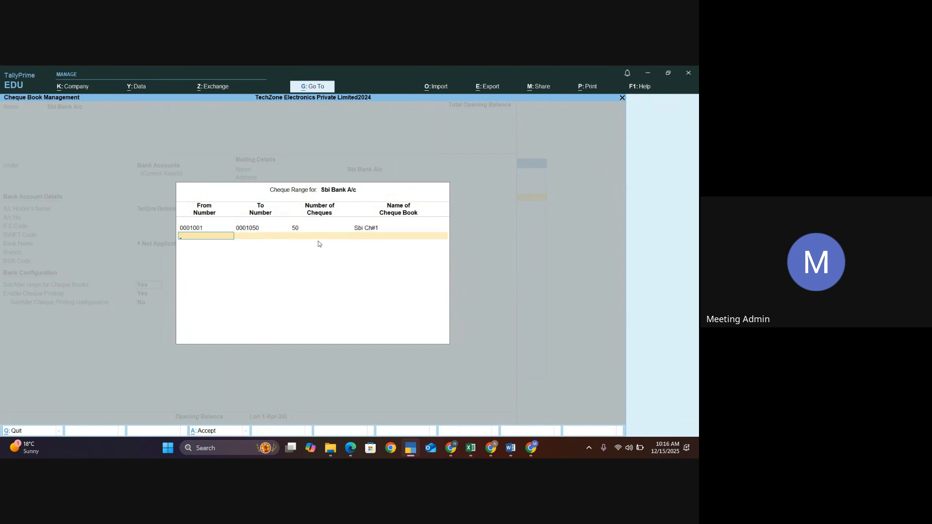
# - Keep the remaining bank configuration and mailing details at their defaults and save the Sbi Bank A/c ledger
pyautogui.press('Return')
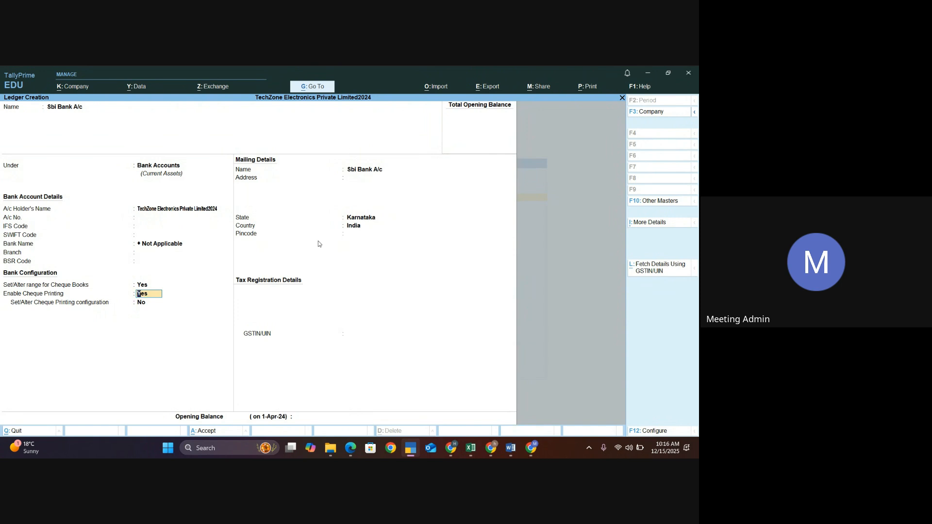
pyautogui.press('Return')
pyautogui.press('Return')
pyautogui.press('Return')
pyautogui.press('Return')
pyautogui.press('Return')
pyautogui.press('Return')
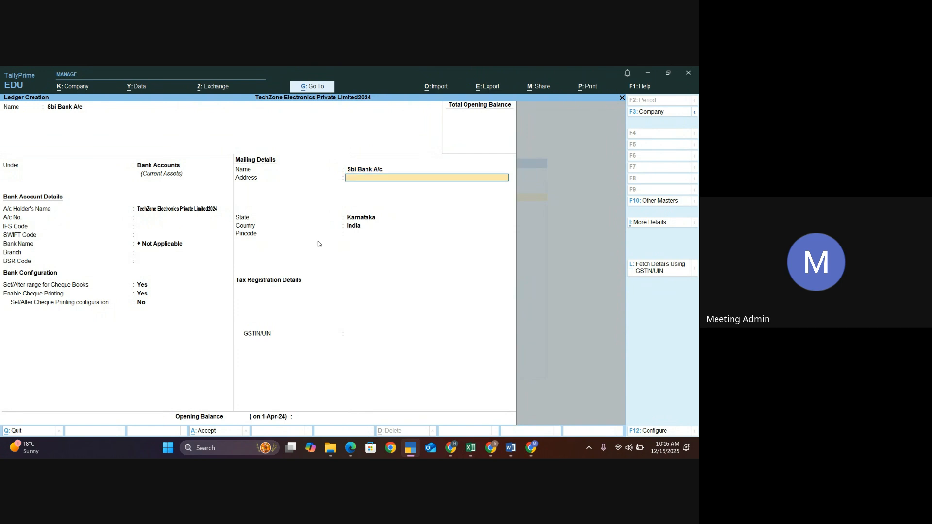
pyautogui.press('Return')
pyautogui.press('Return')
pyautogui.press('Return')
pyautogui.press('Return')
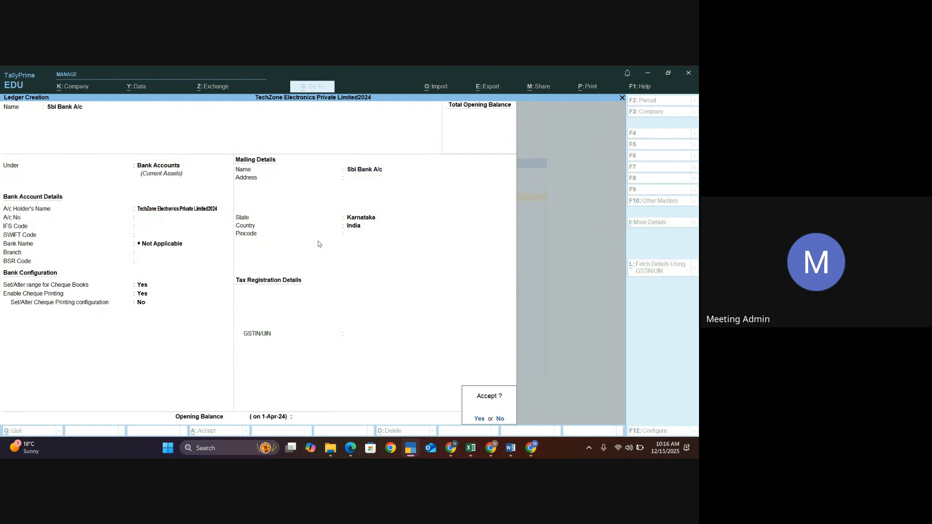
pyautogui.press('Escape')
pyautogui.press('y')
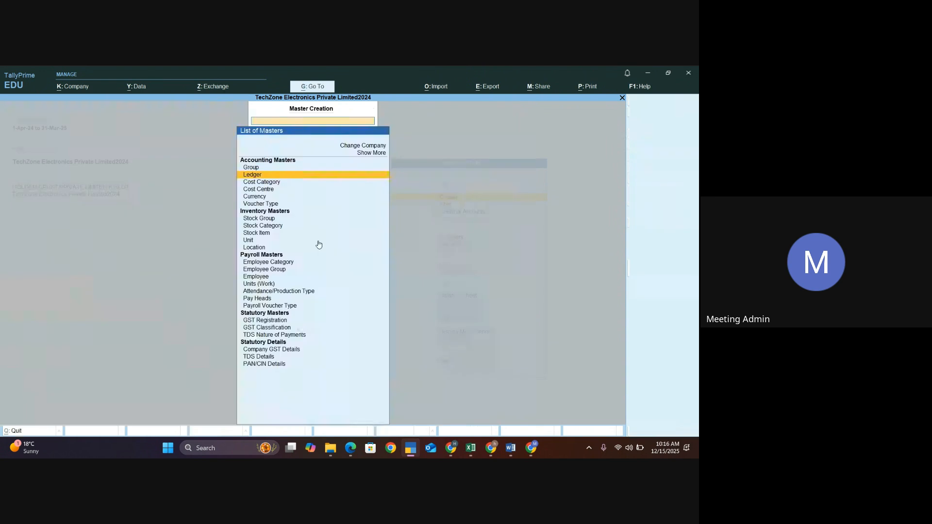
pyautogui.press('Escape')
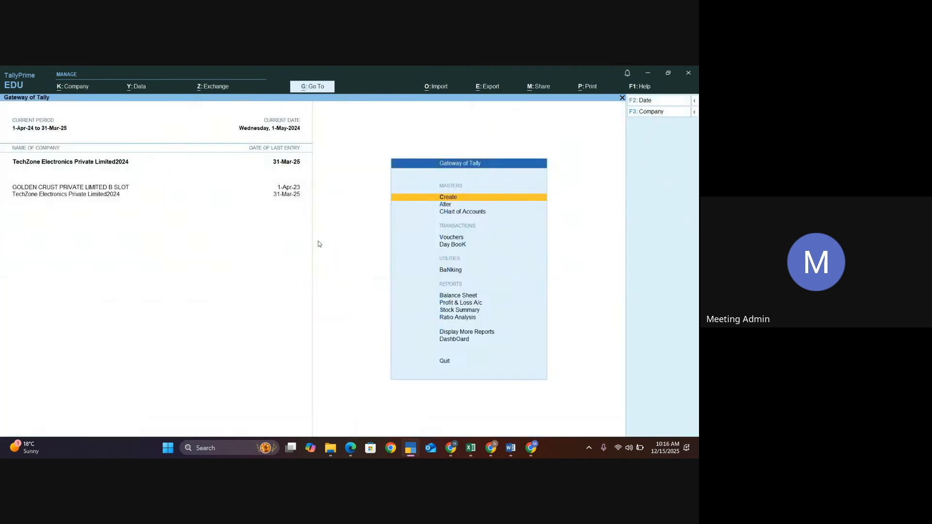
# - Start a payment voucher with cost centre class Not Applicable and choose Rent Expenses as the debit ledger
pyautogui.press('v')
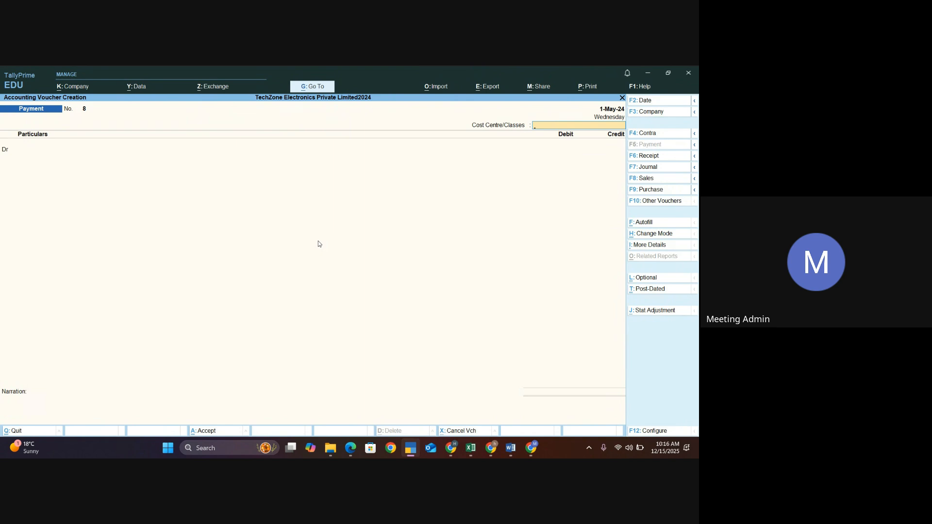
pyautogui.press('Return')
pyautogui.press('Escape')
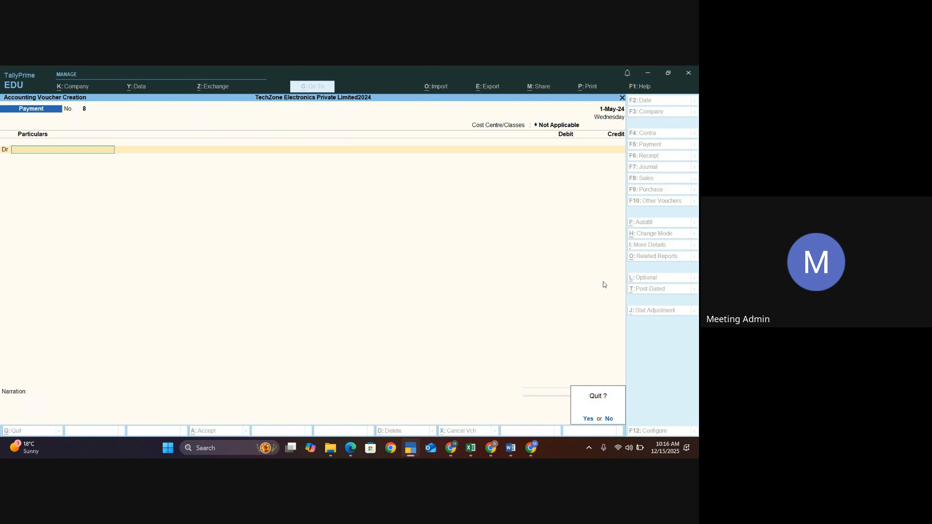
pyautogui.click(610, 419)
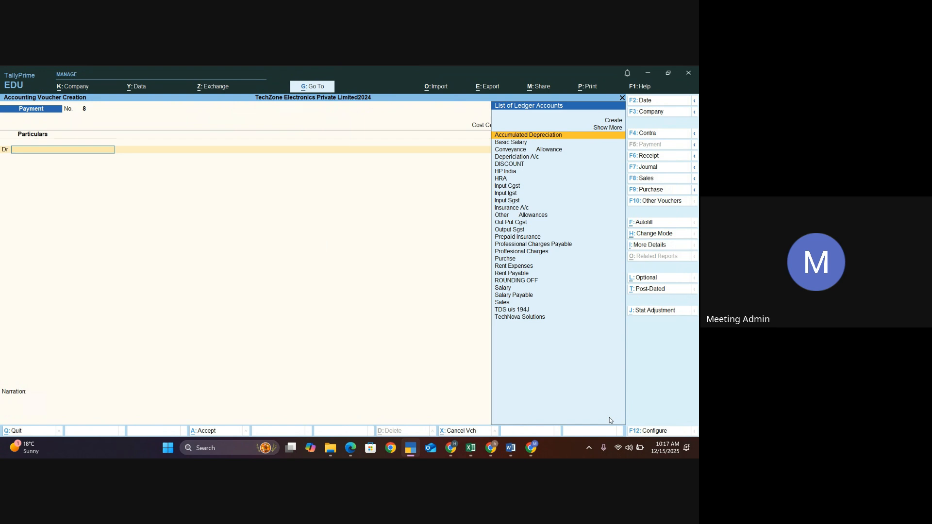
pyautogui.press('Down')
pyautogui.press('Down')
pyautogui.press('Down')
pyautogui.press('Down')
pyautogui.press('Down')
pyautogui.press('Down')
pyautogui.press('Down')
pyautogui.press('Down')
pyautogui.press('Down')
pyautogui.press('Down')
pyautogui.press('Down')
pyautogui.press('Down')
pyautogui.press('Down')
pyautogui.press('Down')
pyautogui.press('Down')
pyautogui.press('Down')
pyautogui.press('Down')
pyautogui.press('Down')
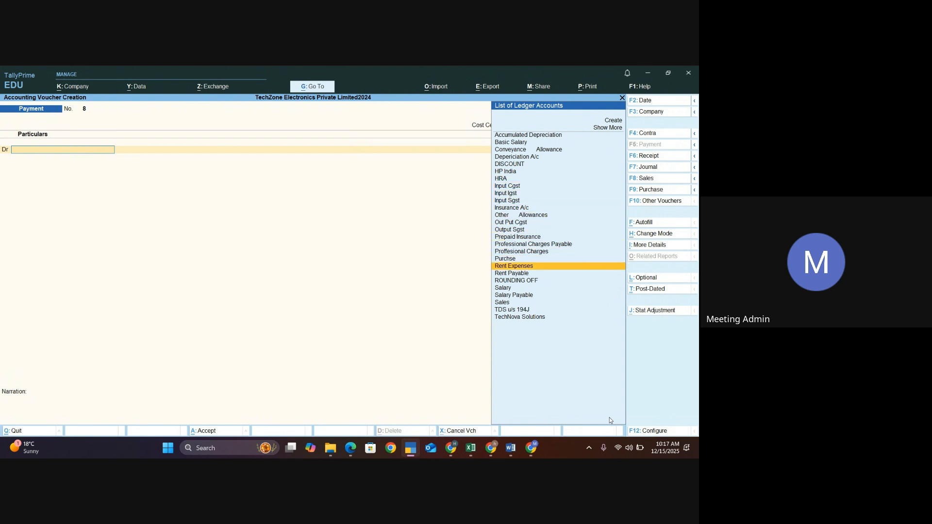
pyautogui.press('Return')
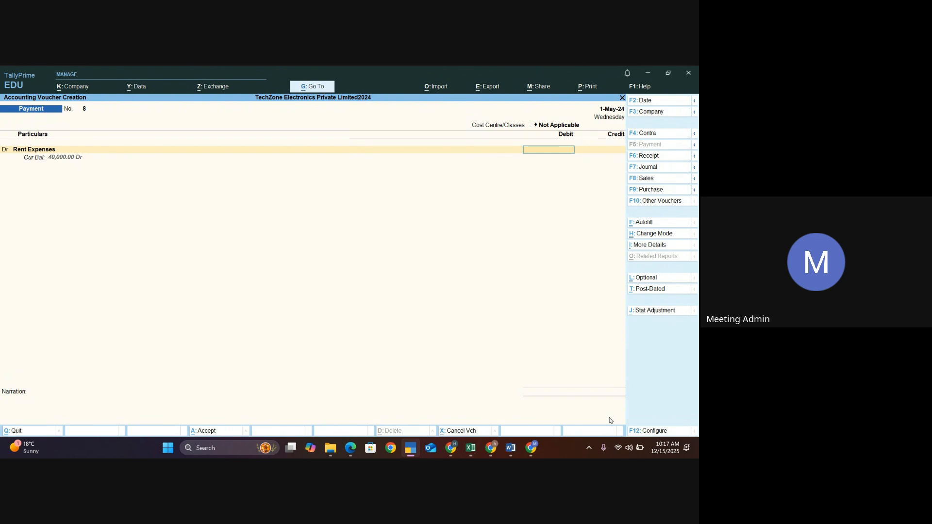
# - Debit Rent Expenses with 20,000 and allocate the full amount to the Accountant cost centre under Primary Cost Category
pyautogui.write('20,000')
pyautogui.press('Return')
pyautogui.press('Return')
pyautogui.press('Return')
pyautogui.press('Return')
pyautogui.press('Return')
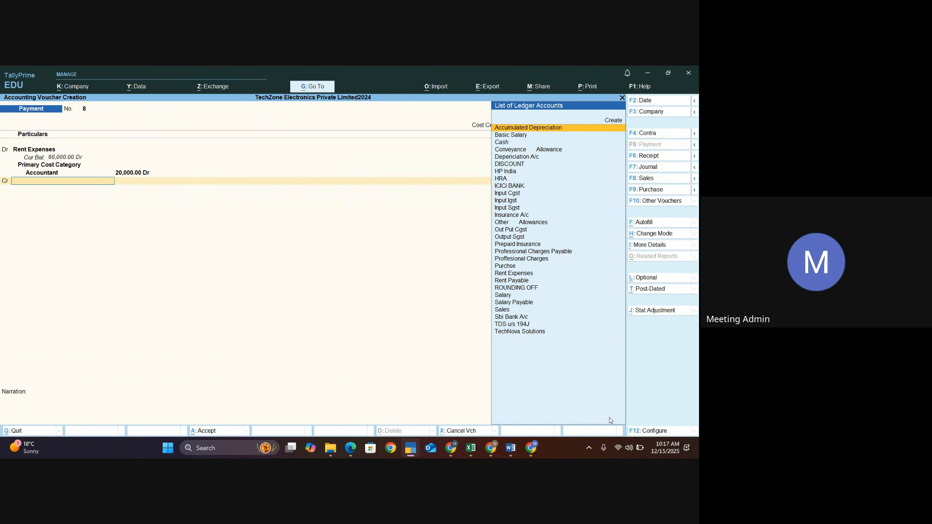
pyautogui.write('Sb')
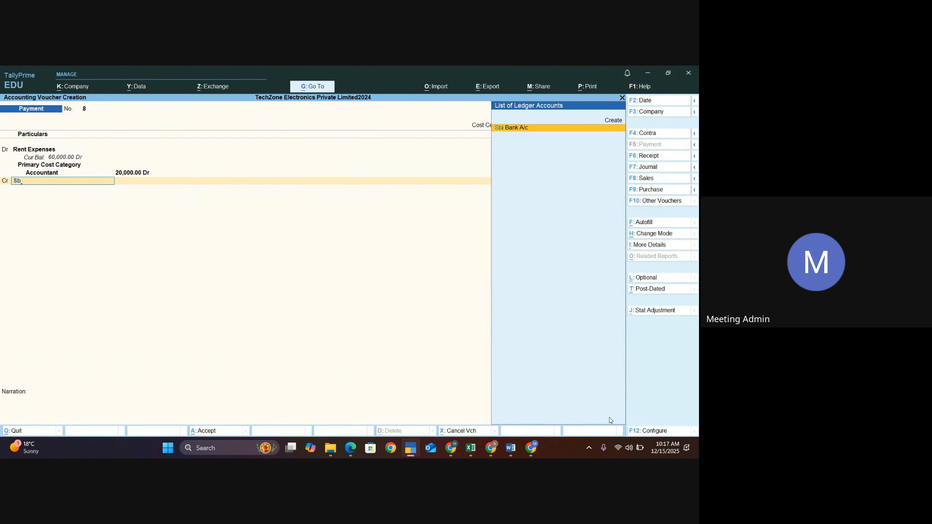
pyautogui.press('Return')
pyautogui.press('Return')
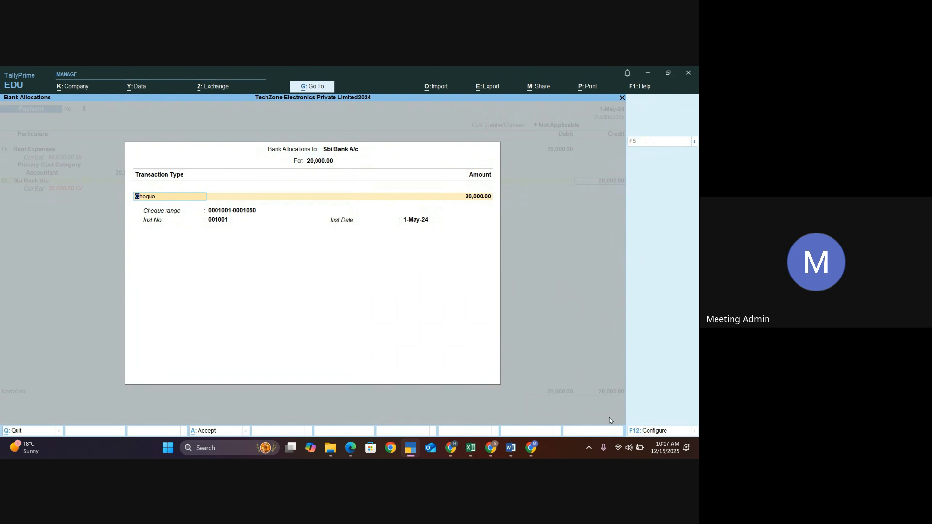
pyautogui.press('Return')
pyautogui.press('Return')
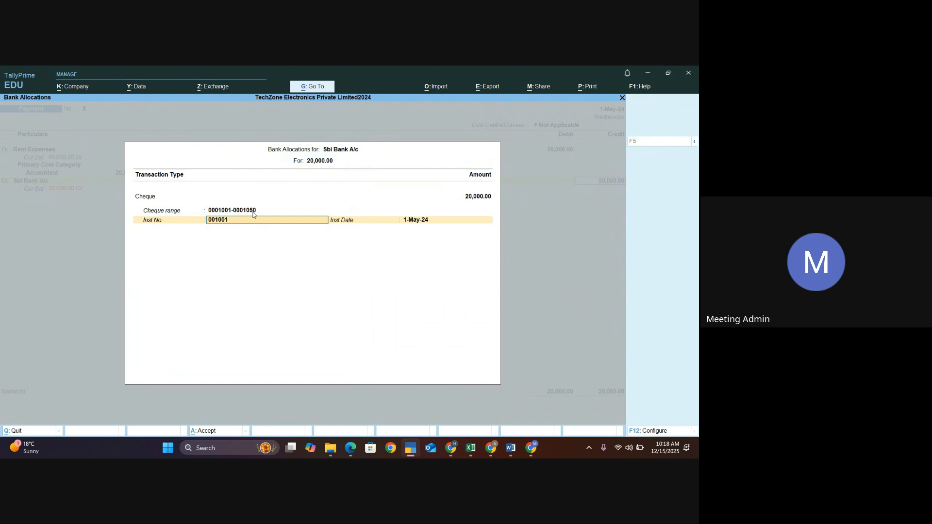
# - Try to use 001001 as the instrument number of the cheque
pyautogui.press('BackSpace')
pyautogui.write('2')
pyautogui.press('BackSpace')
pyautogui.write('1')
pyautogui.press('Return')
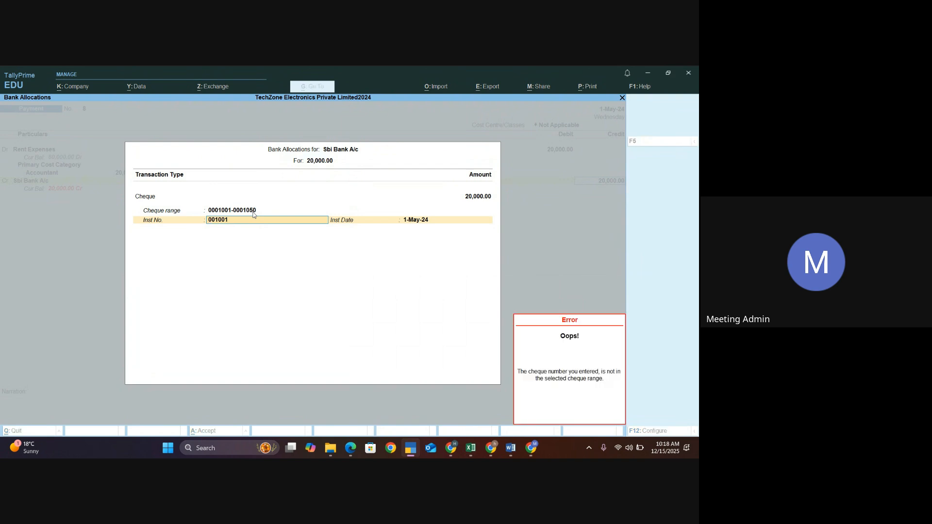
pyautogui.press('Escape')
pyautogui.press('Escape')
pyautogui.press('Escape')
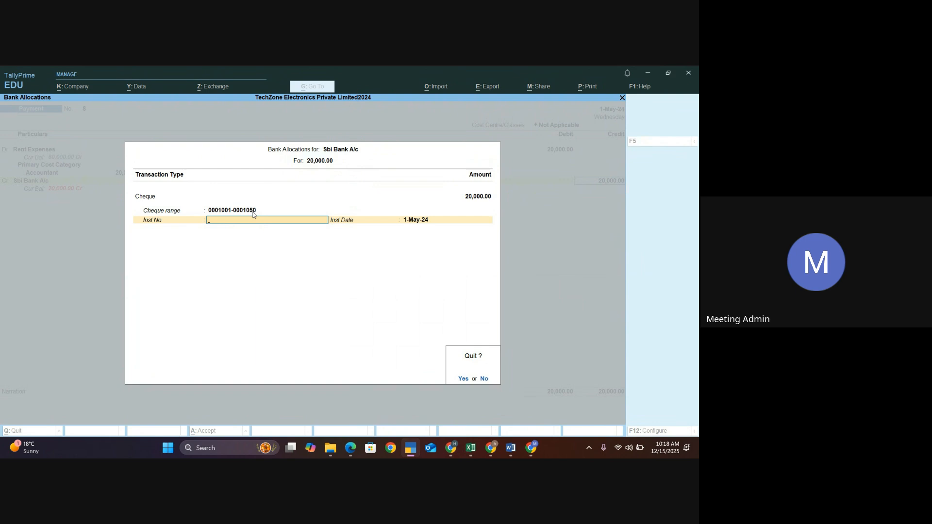
pyautogui.press('y')
pyautogui.press('Return')
pyautogui.press('Return')
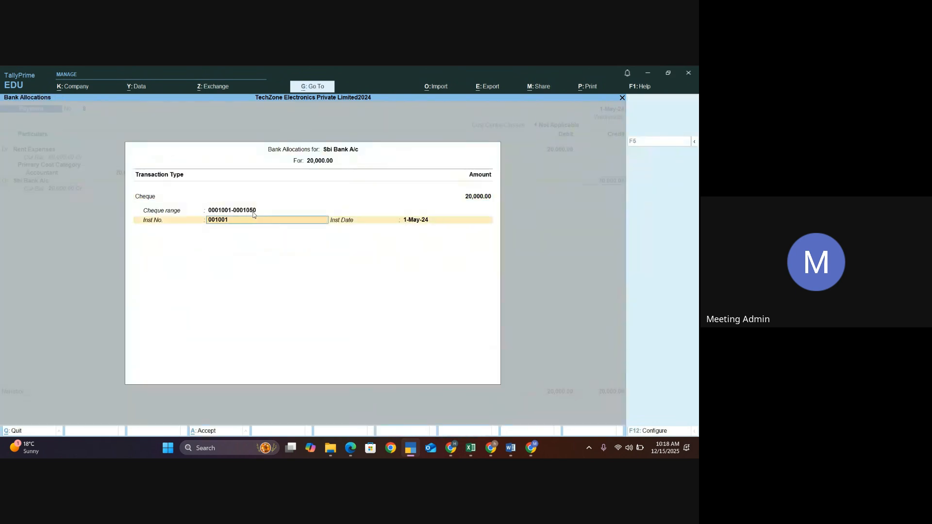
pyautogui.press('Return')
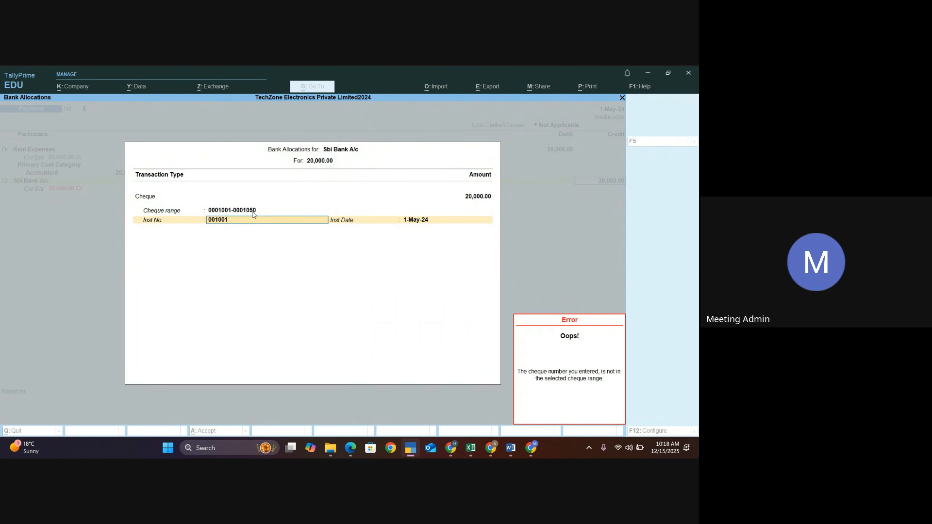
pyautogui.press('Escape')
# - Set the cheque's instrument number to 0001001, keep the instrument date 1-May-24, and save the payment voucher without a narration
pyautogui.write('000')
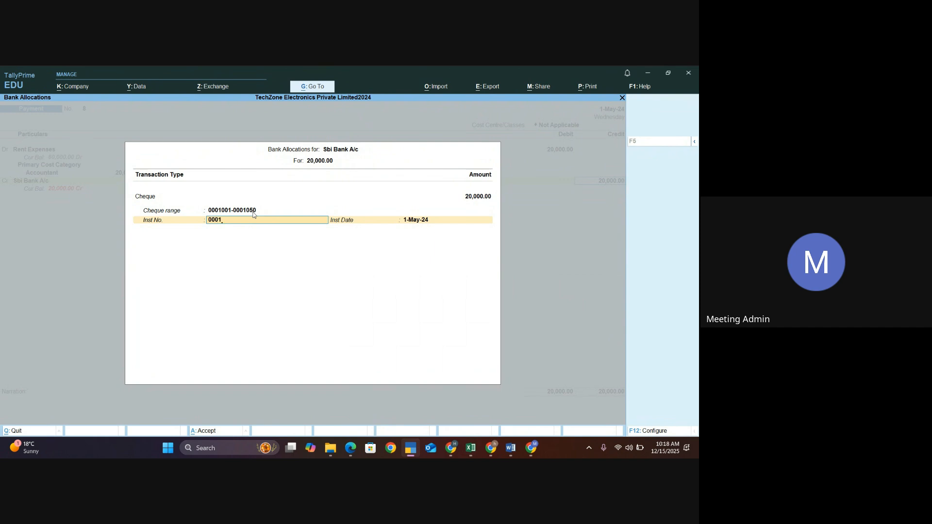
pyautogui.press('Return')
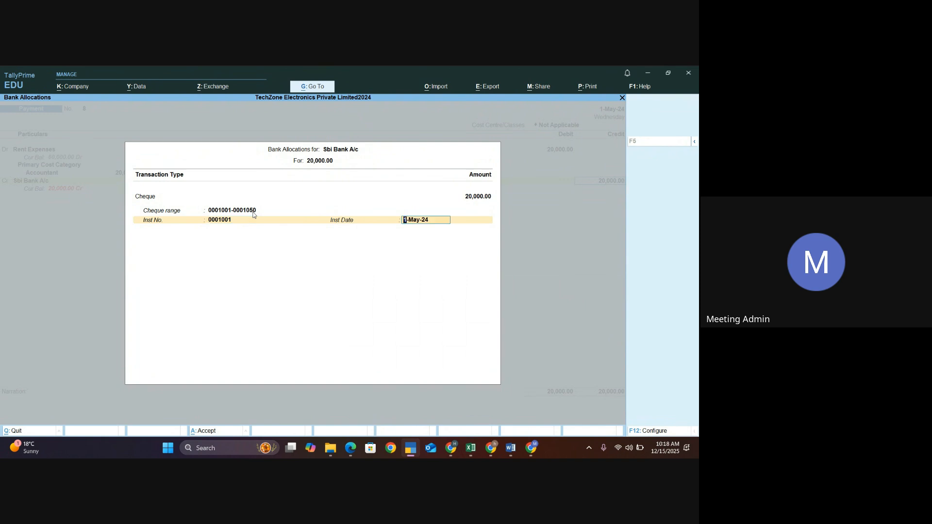
pyautogui.press('Return')
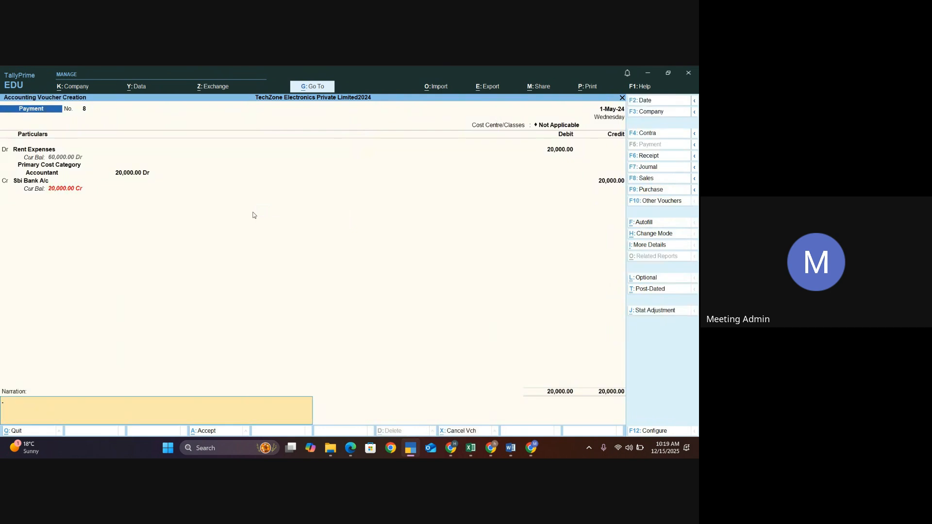
pyautogui.press('Return')
pyautogui.press('y')
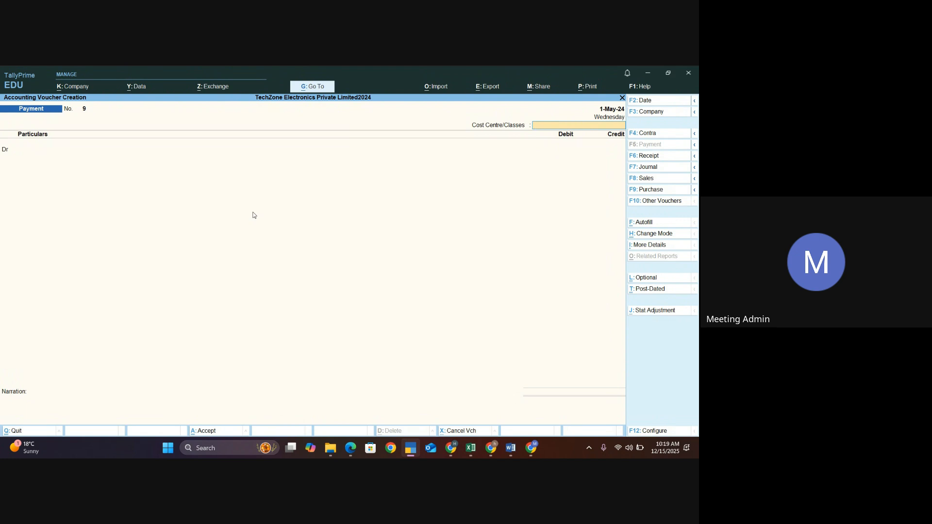
pyautogui.press('Escape')
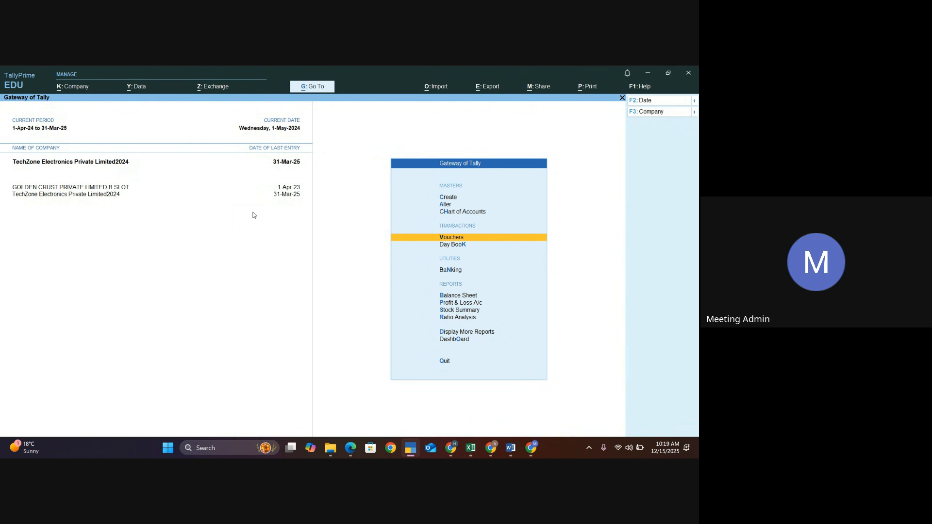
# - Open the Cheque Register to review the cheque status of each bank
pyautogui.press('Down')
pyautogui.press('Down')
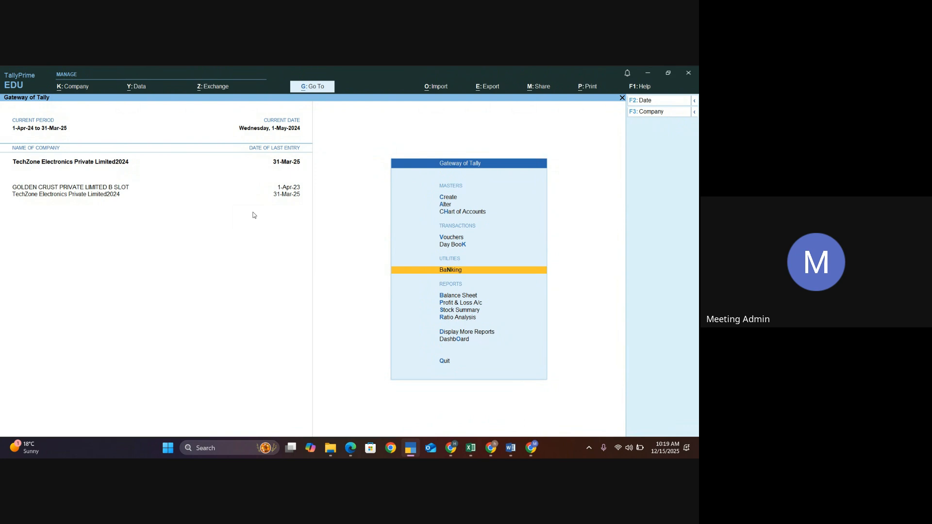
pyautogui.press('b')
pyautogui.press('Escape')
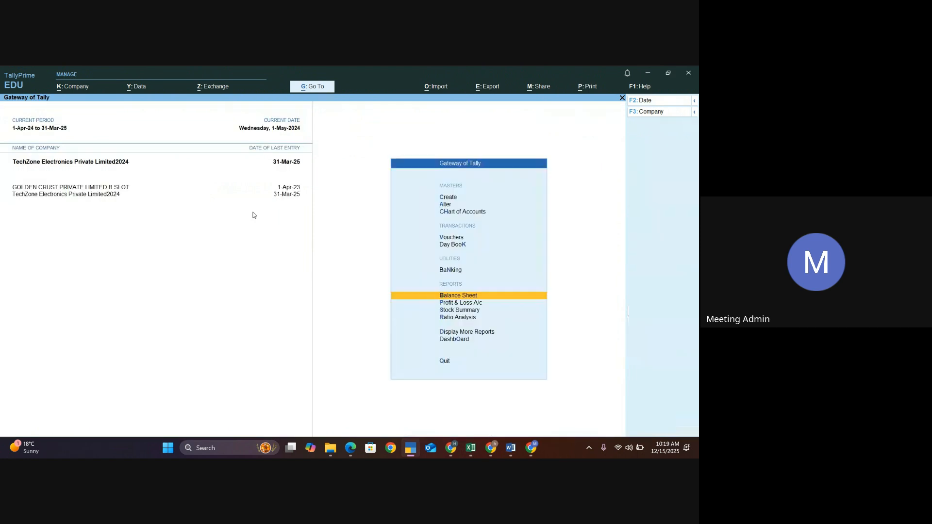
pyautogui.press('Up')
pyautogui.press('Return')
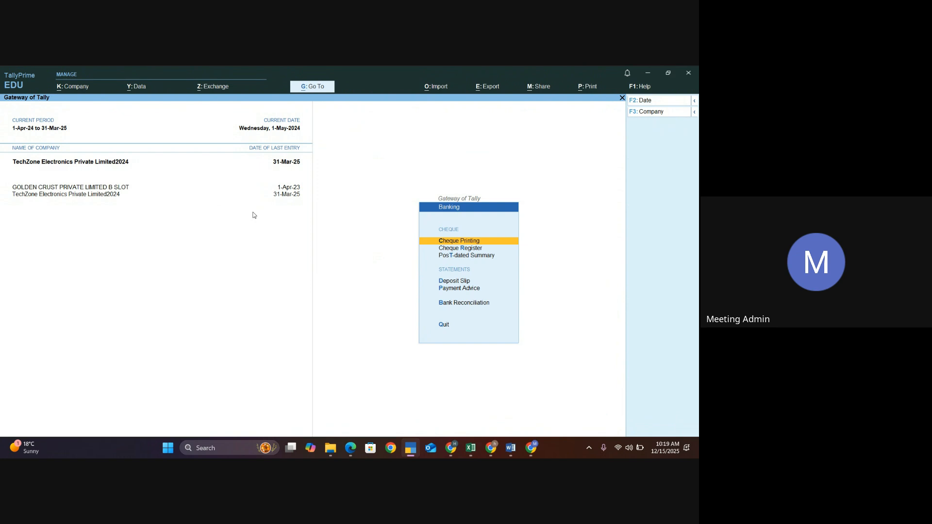
pyautogui.press('Down')
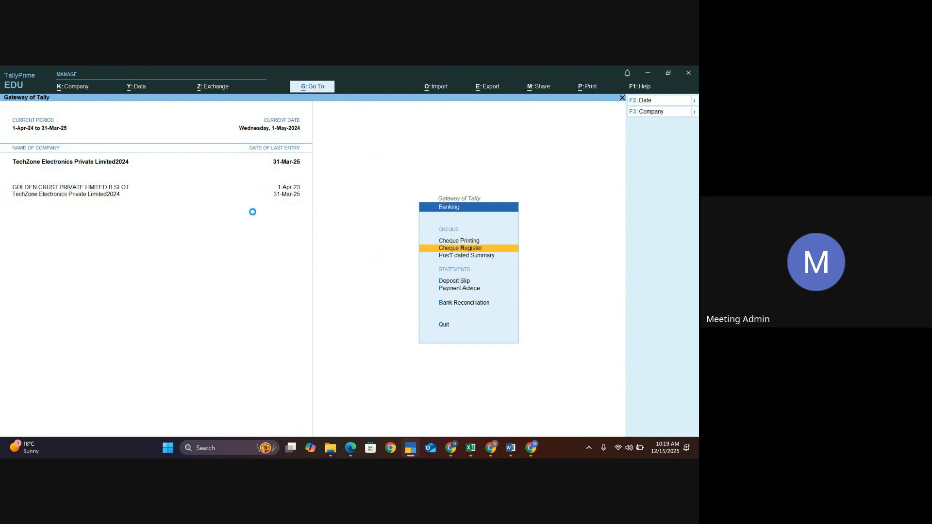
pyautogui.press('Return')
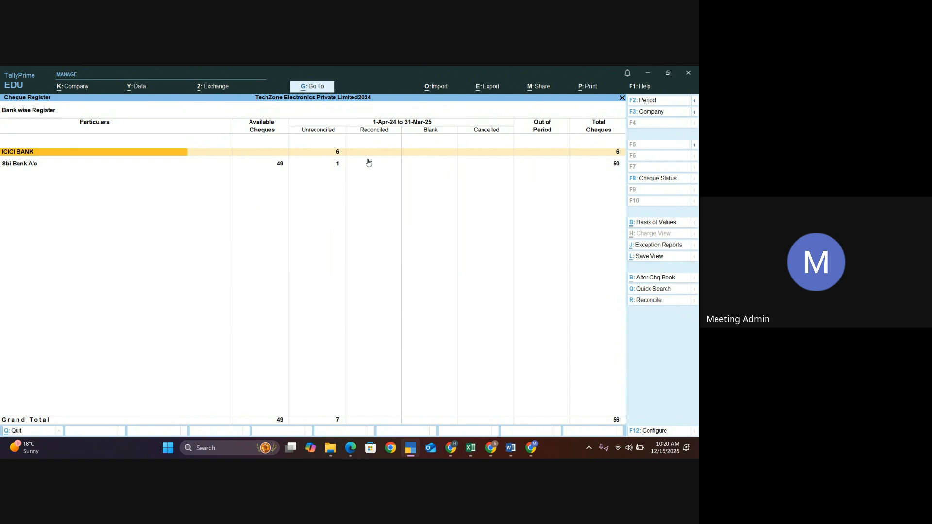
# - List the cheques with Available status across all banks and ranges, and return to the bank-wise register
pyautogui.press('alt')
pyautogui.click(654, 182)
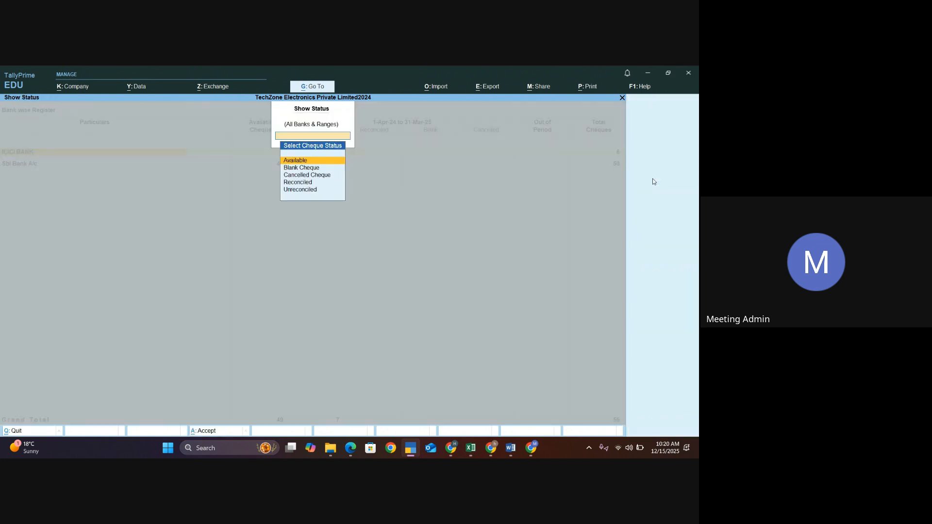
pyautogui.press('Return')
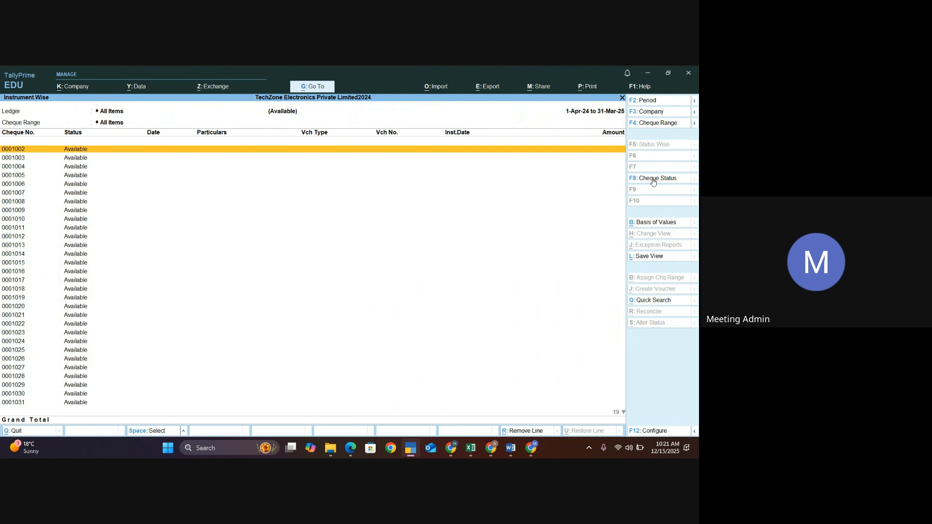
pyautogui.press('Escape')
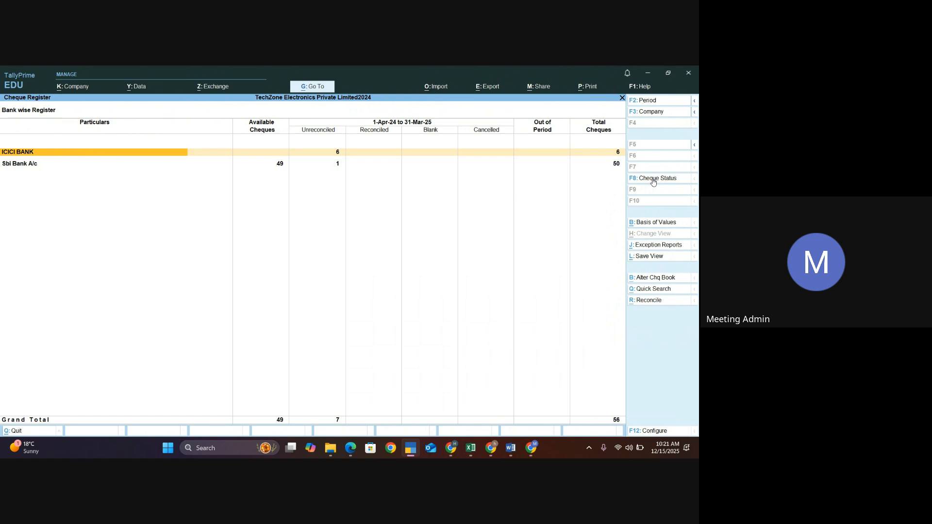
# - Examine the Sbi Ch#1 cheque range of Sbi Bank A/c and the payment voucher behind cheque 0001001
pyautogui.press('Down')
pyautogui.press('Return')
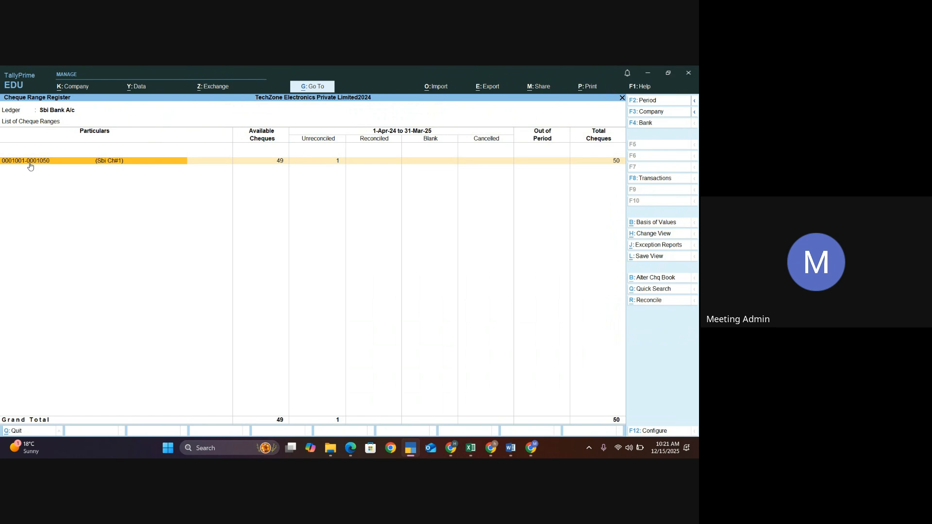
pyautogui.press('Return')
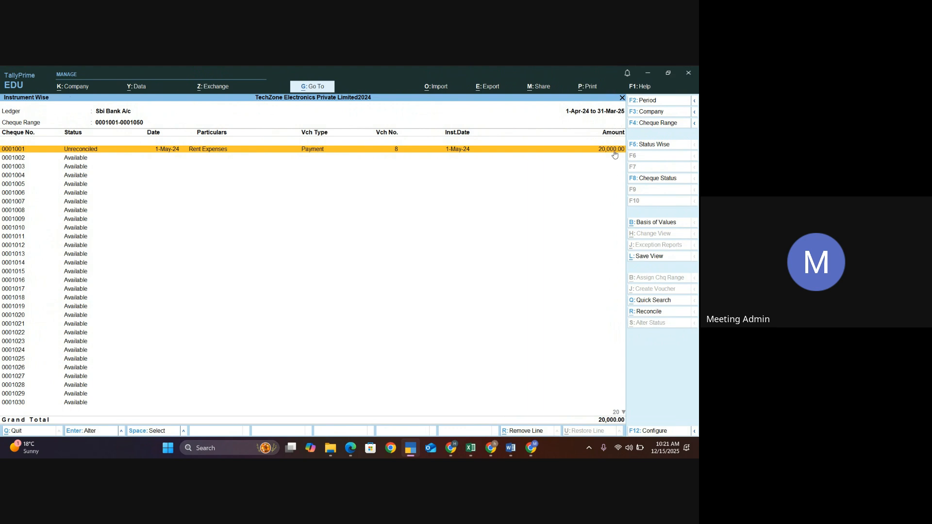
pyautogui.doubleClick(507, 152)
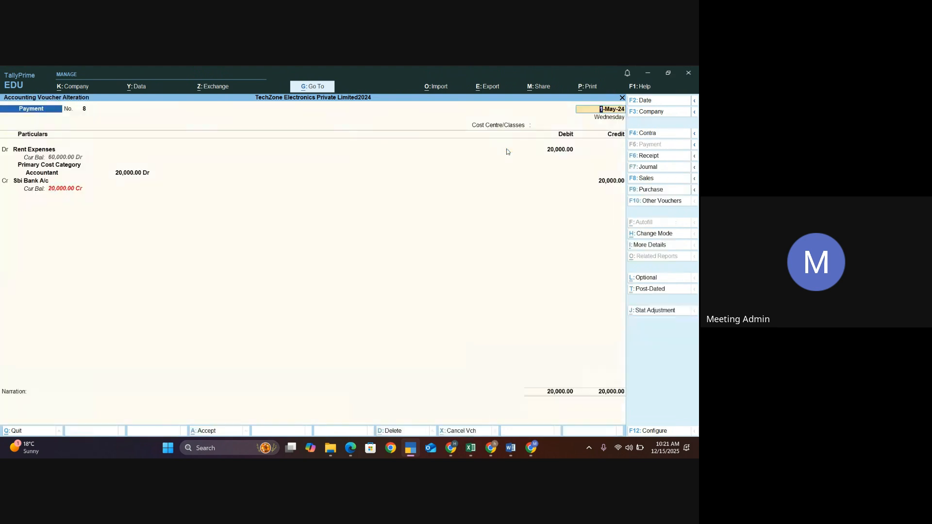
pyautogui.press('BackSpace')
pyautogui.press('Escape')
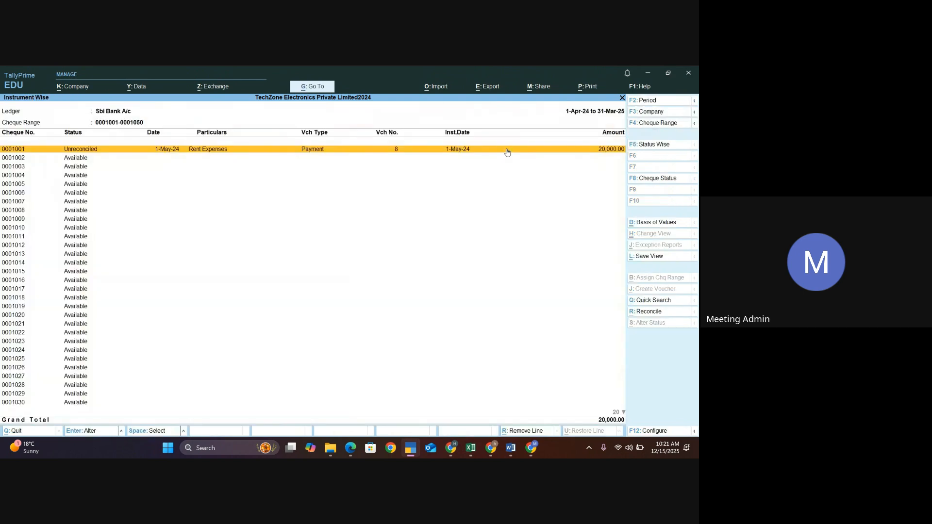
pyautogui.press('Down')
pyautogui.press('Down')
pyautogui.press('Down')
pyautogui.press('Down')
pyautogui.press('Down')
pyautogui.press('Down')
pyautogui.press('Down')
pyautogui.press('Down')
pyautogui.press('Down')
pyautogui.press('Down')
pyautogui.press('Down')
pyautogui.press('Down')
pyautogui.press('Down')
pyautogui.press('Down')
pyautogui.press('Down')
pyautogui.press('Down')
pyautogui.press('Down')
pyautogui.press('Down')
pyautogui.press('Down')
pyautogui.press('Down')
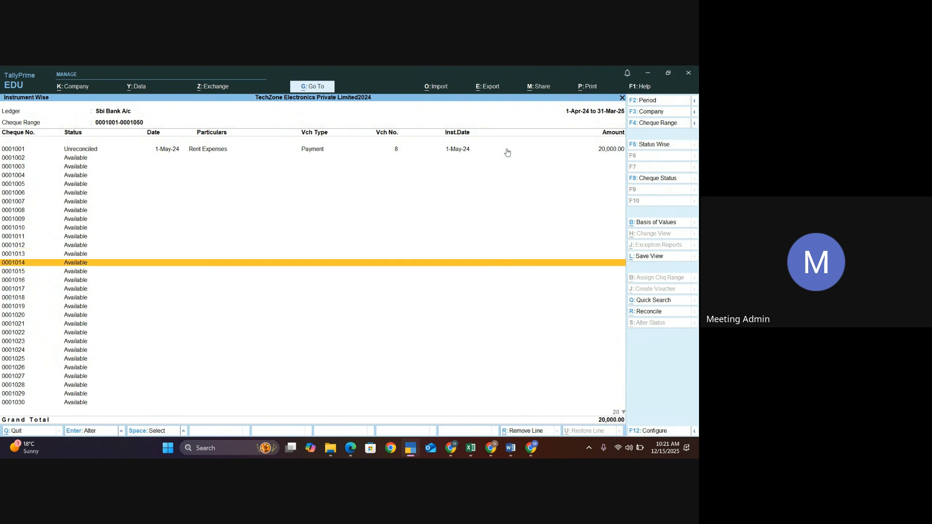
pyautogui.press('Down')
pyautogui.press('Down')
pyautogui.press('Down')
pyautogui.press('Down')
pyautogui.press('Down')
pyautogui.press('Down')
pyautogui.press('Down')
pyautogui.press('Down')
pyautogui.press('Down')
pyautogui.press('Down')
pyautogui.press('Down')
pyautogui.press('Down')
pyautogui.press('Down')
pyautogui.press('Down')
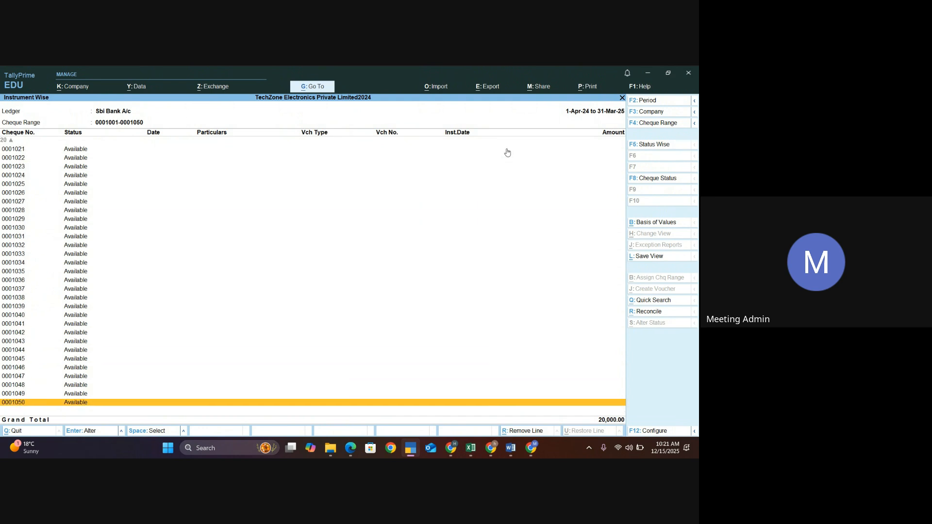
pyautogui.press('Up')
pyautogui.press('Up')
pyautogui.press('Up')
pyautogui.press('Up')
pyautogui.press('Up')
pyautogui.press('Up')
pyautogui.press('Up')
pyautogui.press('Up')
pyautogui.press('Up')
pyautogui.press('Up')
pyautogui.press('Up')
pyautogui.press('Up')
pyautogui.press('Up')
pyautogui.press('Up')
pyautogui.press('Up')
pyautogui.press('Up')
pyautogui.press('Up')
pyautogui.press('Up')
pyautogui.press('Up')
pyautogui.press('Up')
pyautogui.press('Up')
pyautogui.press('Up')
pyautogui.press('Up')
pyautogui.press('Up')
pyautogui.press('Up')
pyautogui.press('Up')
pyautogui.press('Up')
pyautogui.press('Up')
pyautogui.press('Up')
pyautogui.press('Up')
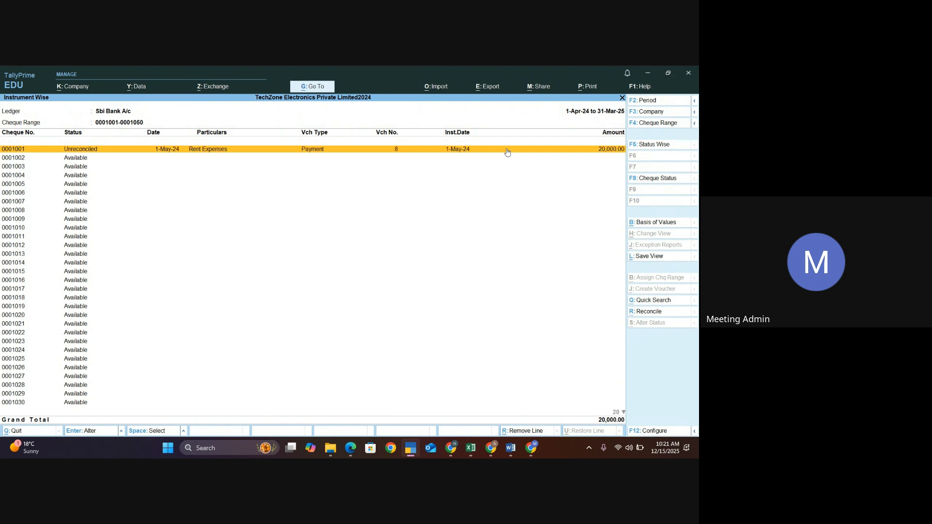
pyautogui.press('Down')
pyautogui.press('Down')
pyautogui.press('Down')
pyautogui.press('Down')
pyautogui.press('Down')
pyautogui.press('Down')
pyautogui.press('Down')
pyautogui.press('Down')
pyautogui.press('Down')
pyautogui.press('Down')
pyautogui.press('Down')
pyautogui.press('Down')
pyautogui.press('Down')
pyautogui.press('Down')
pyautogui.press('Down')
pyautogui.press('Down')
pyautogui.press('Down')
pyautogui.press('Down')
pyautogui.press('Down')
pyautogui.press('Down')
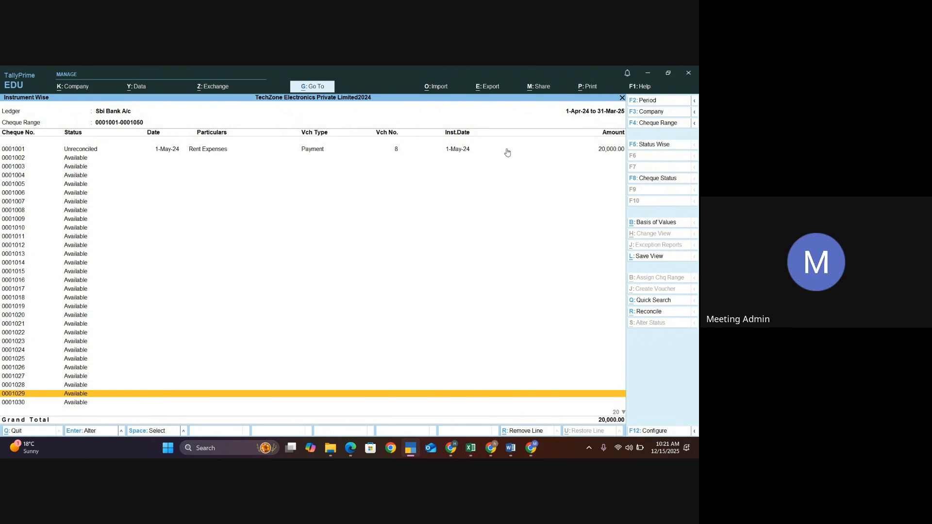
pyautogui.press('Down')
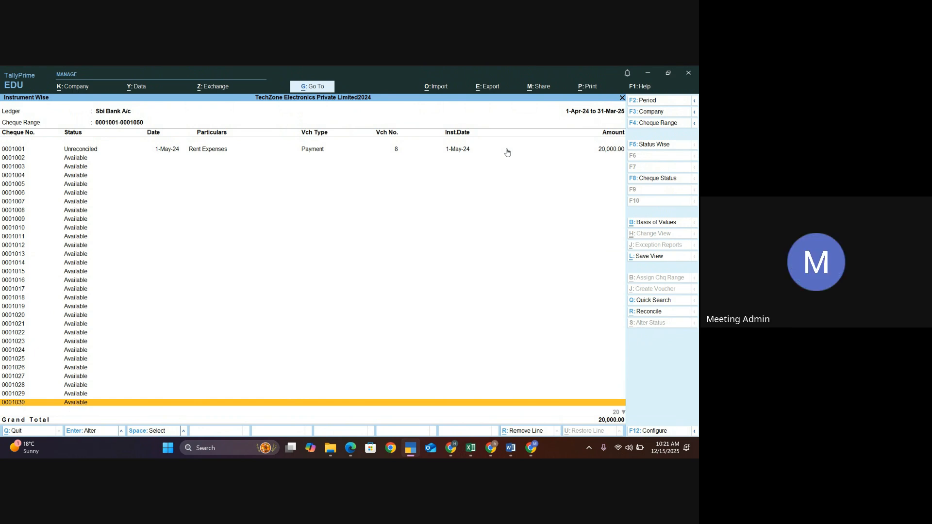
pyautogui.press('Up')
pyautogui.press('Up')
pyautogui.press('Up')
pyautogui.press('Up')
pyautogui.press('Up')
pyautogui.press('Up')
pyautogui.press('Up')
pyautogui.press('Up')
pyautogui.press('Up')
pyautogui.press('Up')
pyautogui.press('Up')
pyautogui.press('Up')
pyautogui.press('Up')
pyautogui.press('Up')
pyautogui.press('Up')
pyautogui.press('Up')
pyautogui.press('Up')
pyautogui.press('Up')
pyautogui.press('Up')
pyautogui.press('Up')
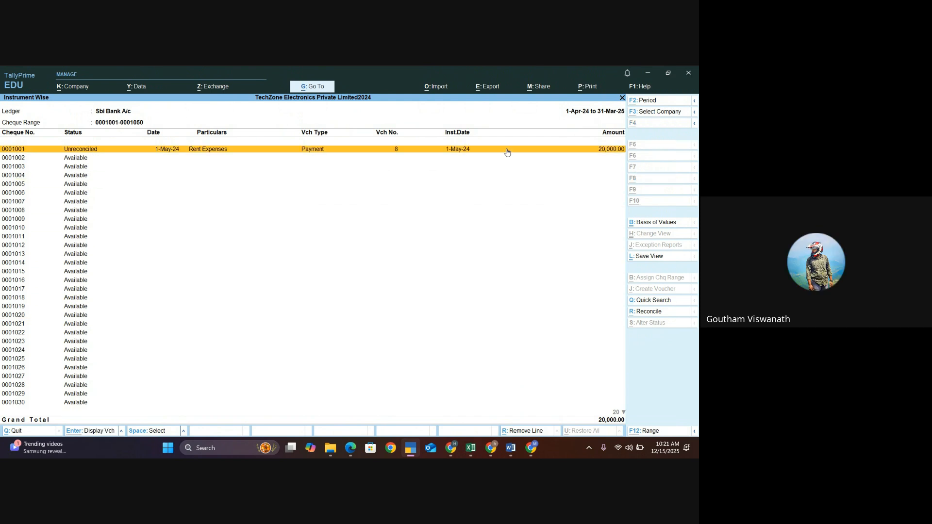
pyautogui.press('alt')
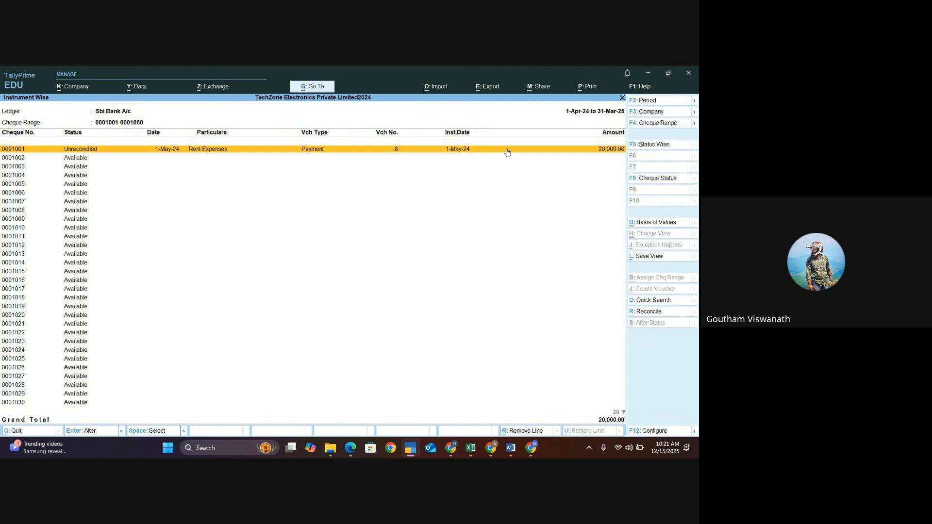
# - Filter the Sbi Bank A/c cheque list by status in turn: Blank Cheque, Cancelled Cheque, Reconciled and Unreconciled
pyautogui.click(658, 179)
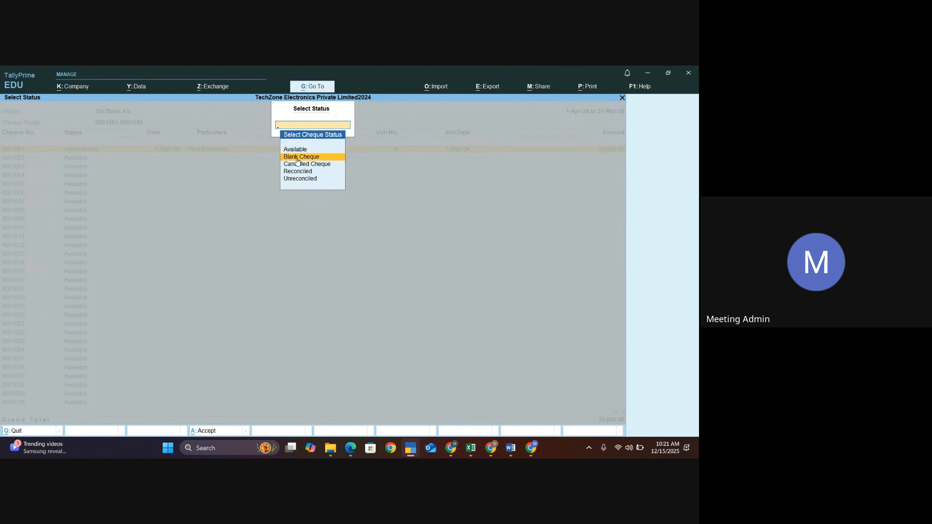
pyautogui.click(297, 160)
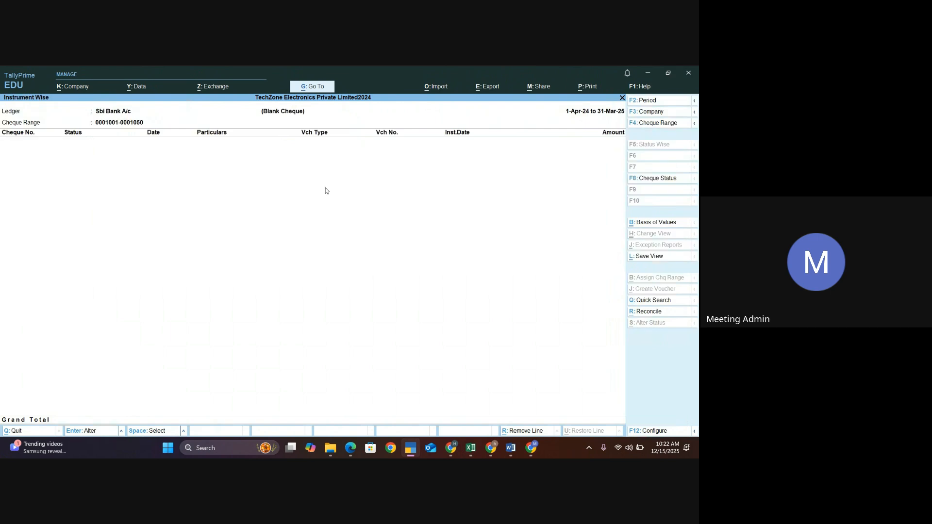
pyautogui.click(660, 180)
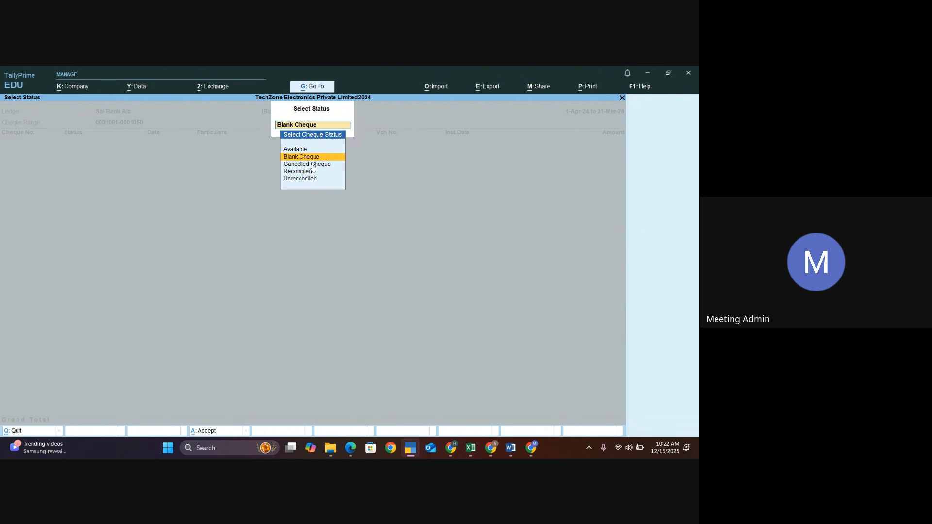
pyautogui.click(312, 164)
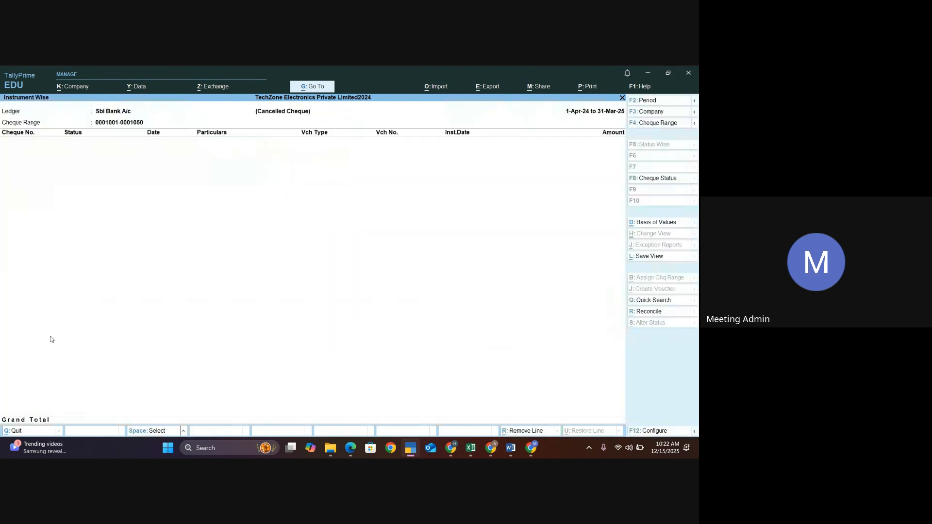
pyautogui.click(659, 179)
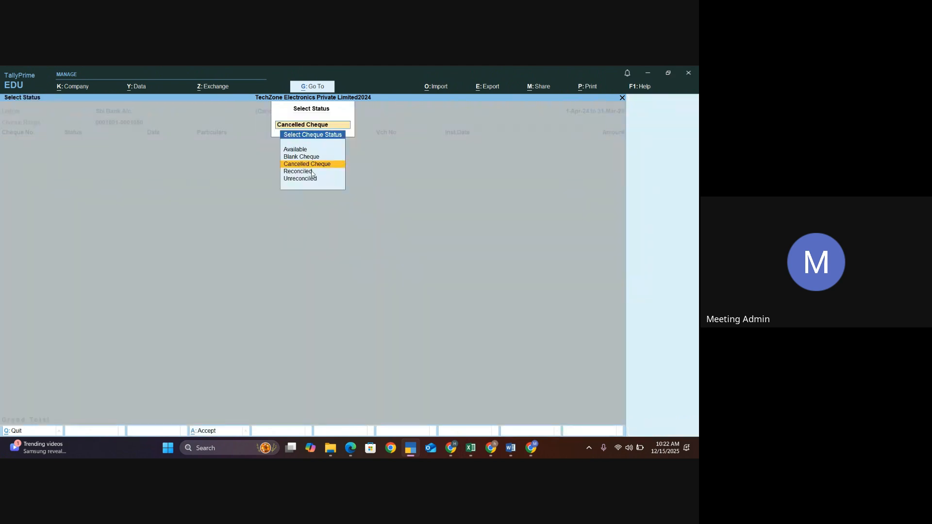
pyautogui.click(312, 172)
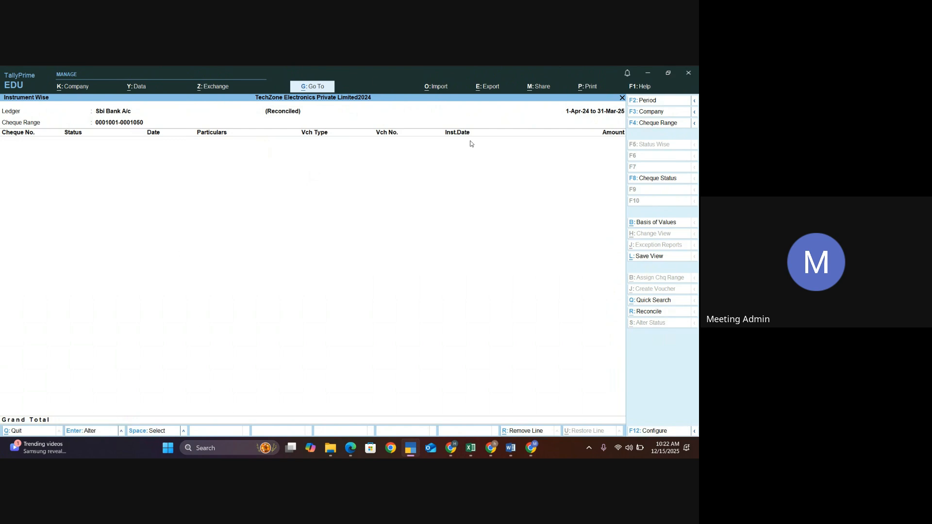
pyautogui.click(660, 183)
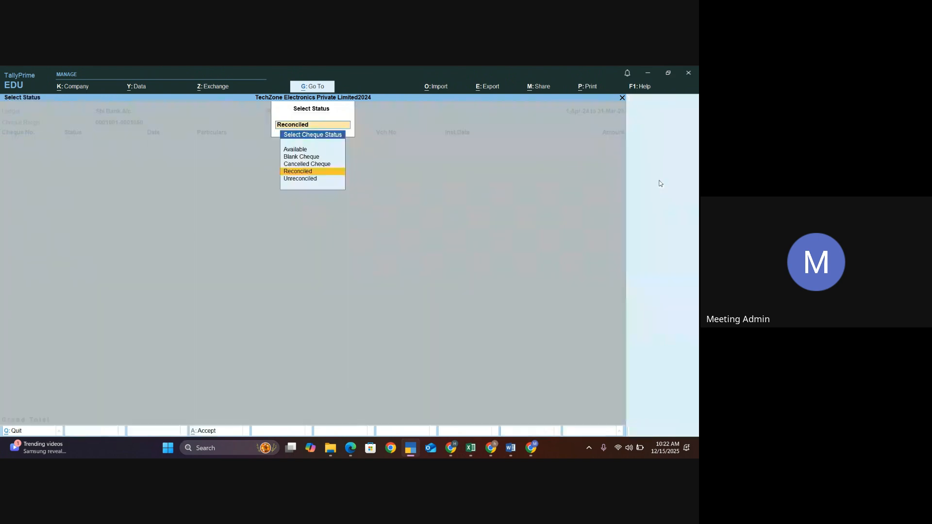
pyautogui.click(297, 179)
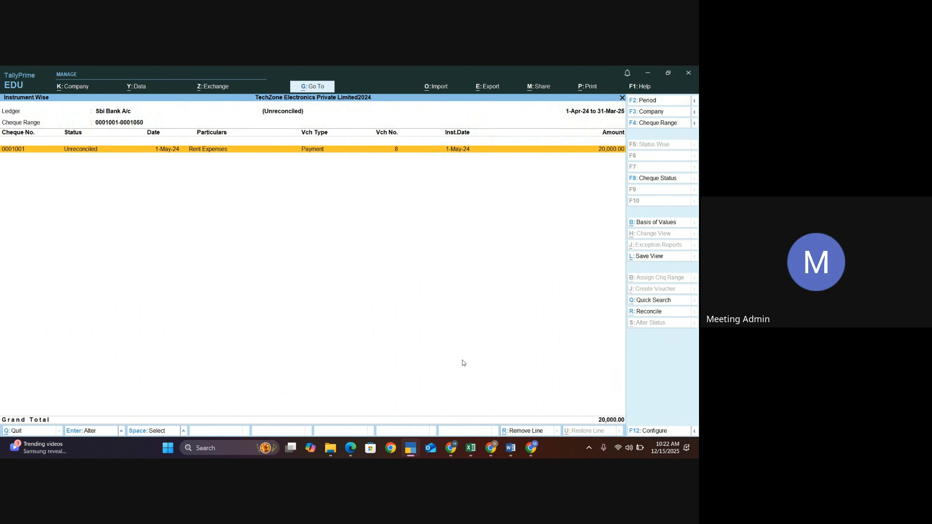
# - Check the Google Meet call, and review slides 6 to 11 of the Cheque Register deck in Google Slides
pyautogui.moveTo(532, 447)
pyautogui.click(489, 407)
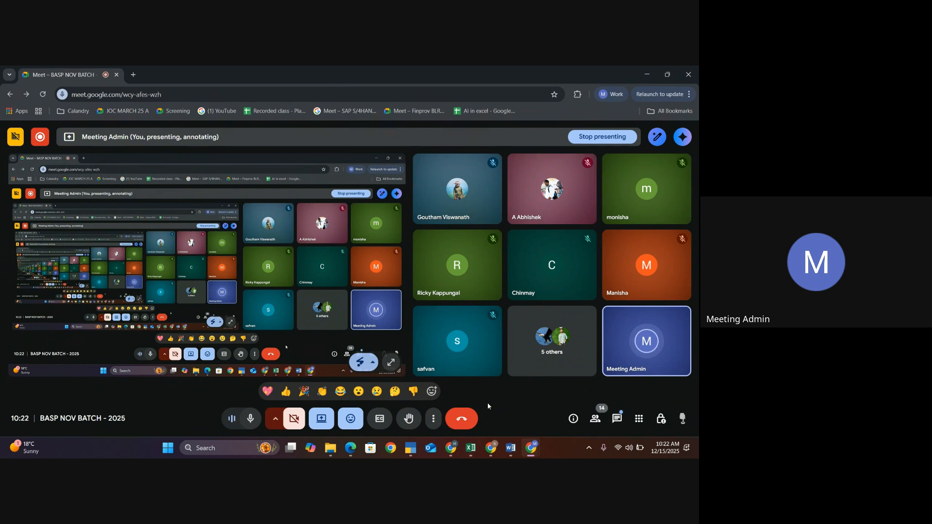
pyautogui.click(457, 453)
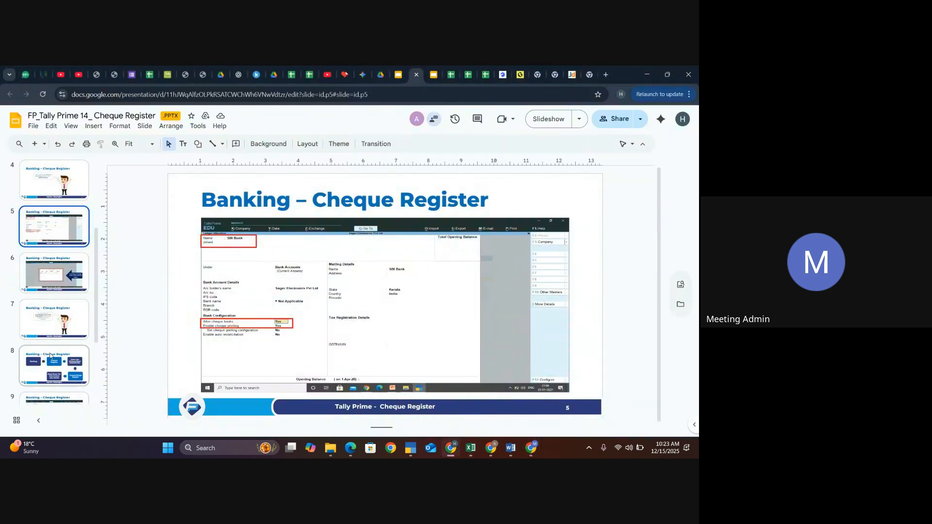
pyautogui.scroll(-2, 52, 359)
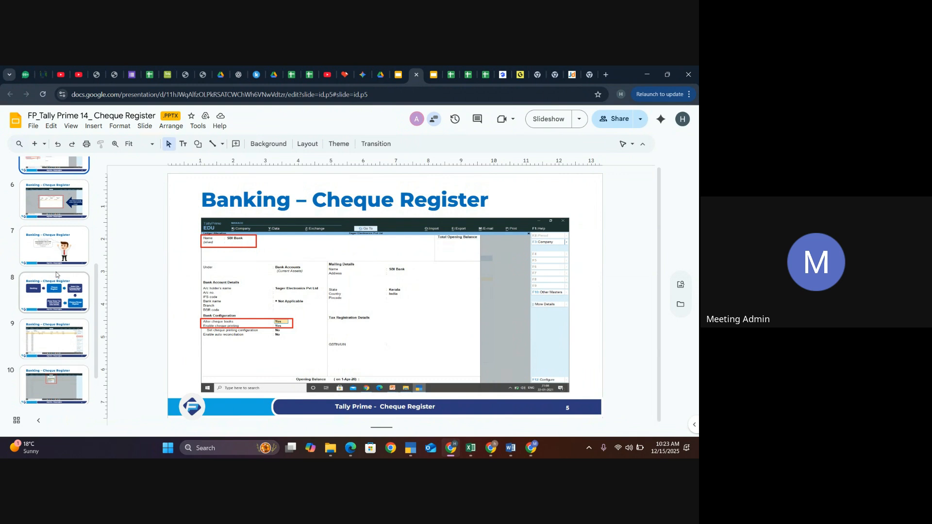
pyautogui.scroll(1, 54, 292)
pyautogui.click(47, 237)
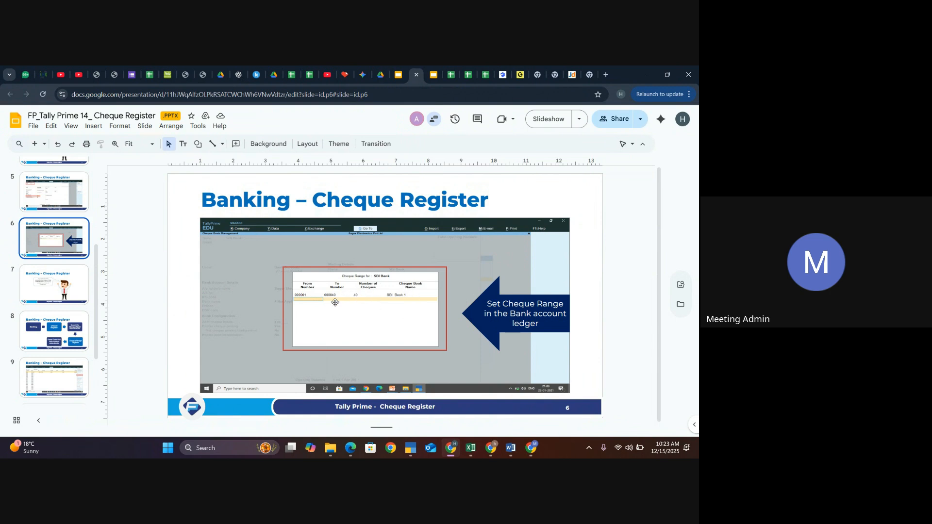
pyautogui.click(34, 280)
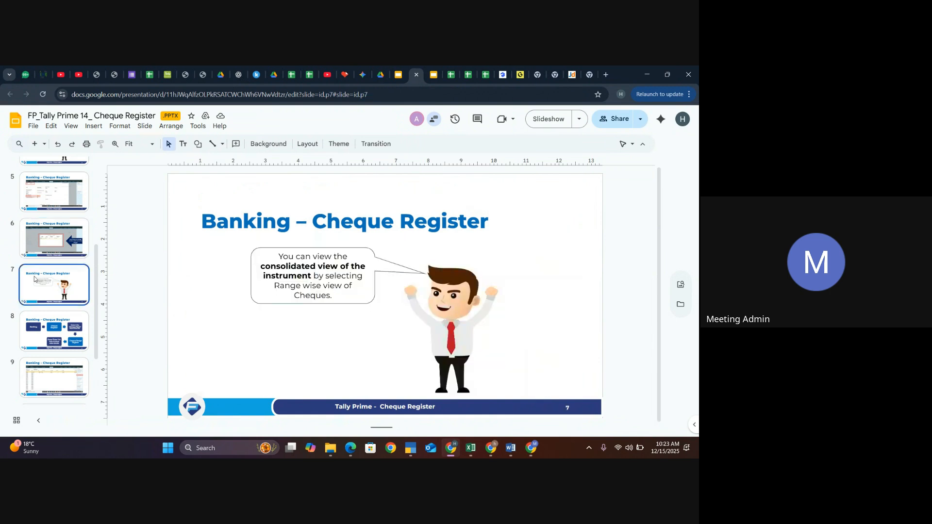
pyautogui.click(41, 321)
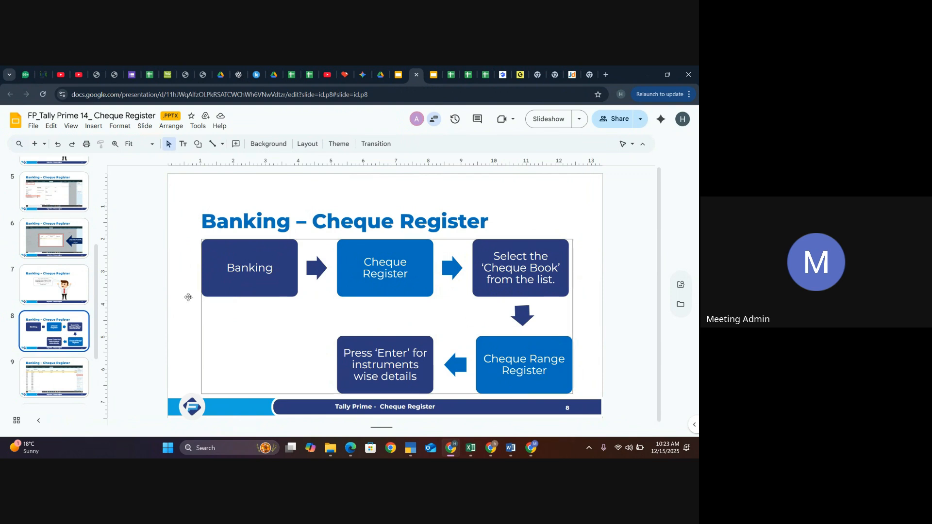
pyautogui.scroll(-1, 75, 378)
pyautogui.click(58, 350)
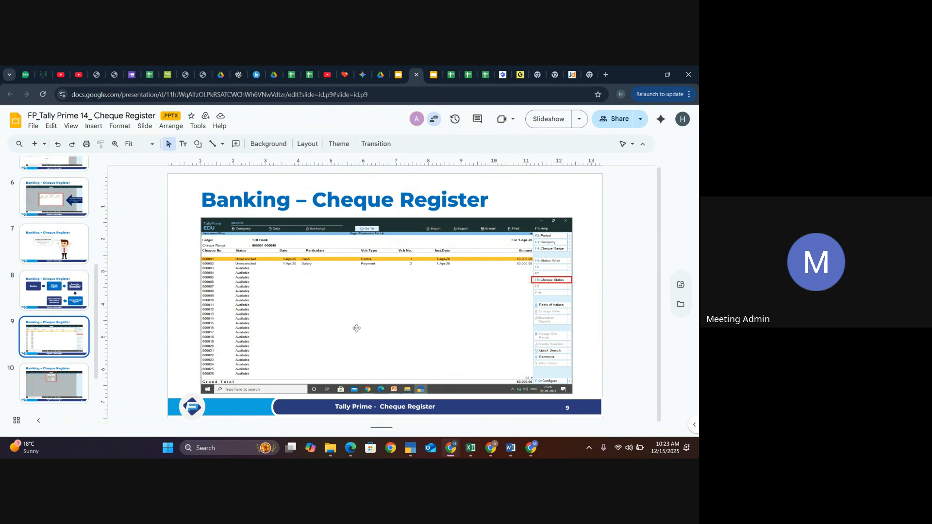
pyautogui.scroll(-1, 63, 372)
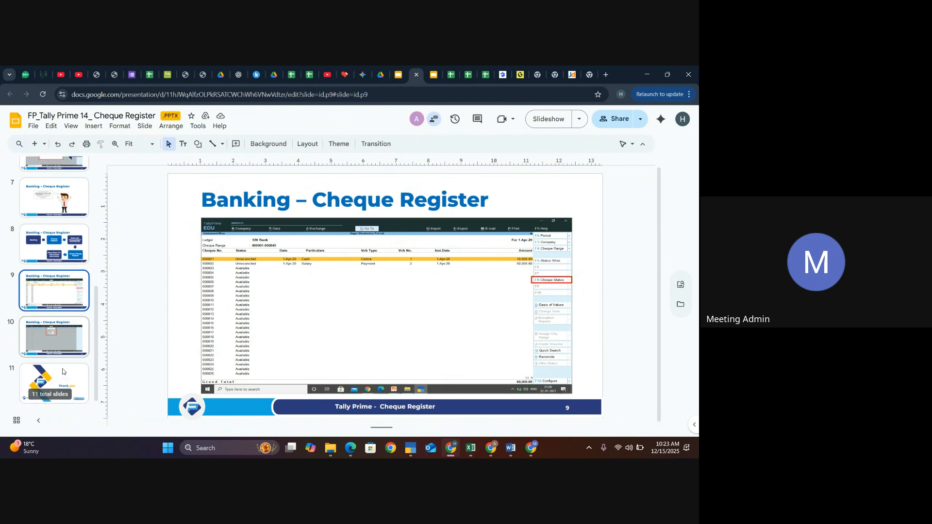
pyautogui.click(54, 342)
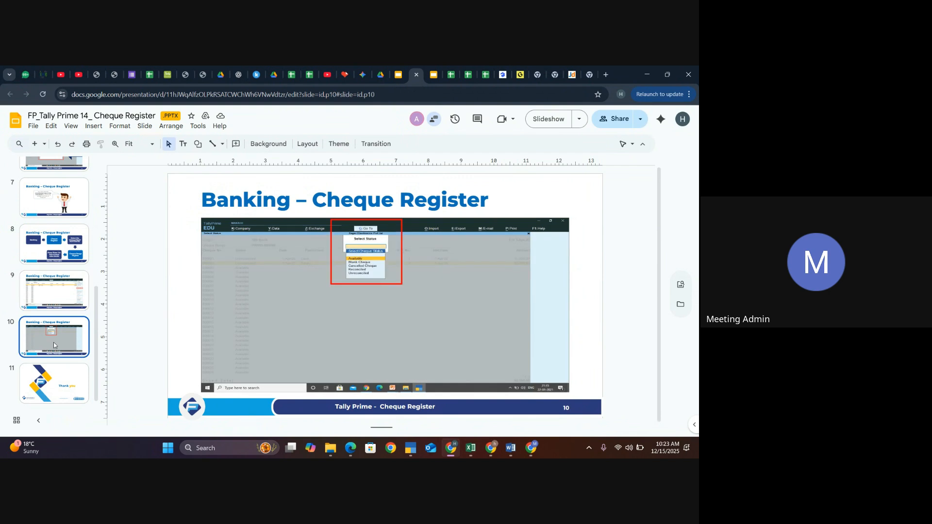
pyautogui.click(40, 390)
# - Switch back to the Google Meet call and stop presenting the screen
pyautogui.moveTo(538, 446)
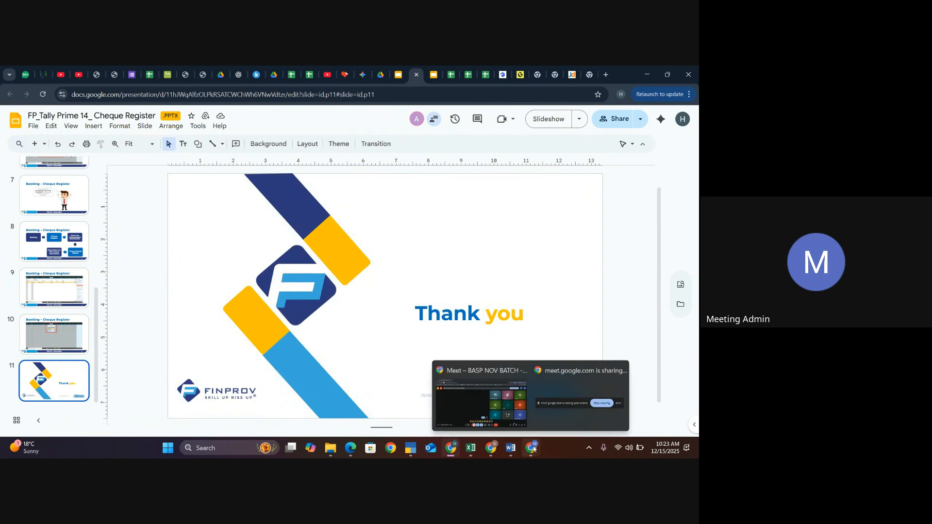
pyautogui.click(503, 423)
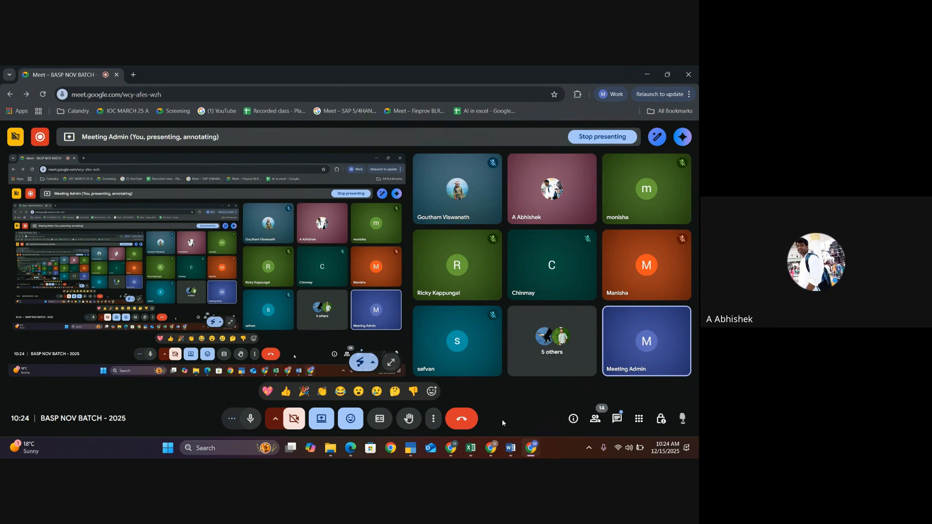
pyautogui.click(322, 426)
pyautogui.click(347, 388)
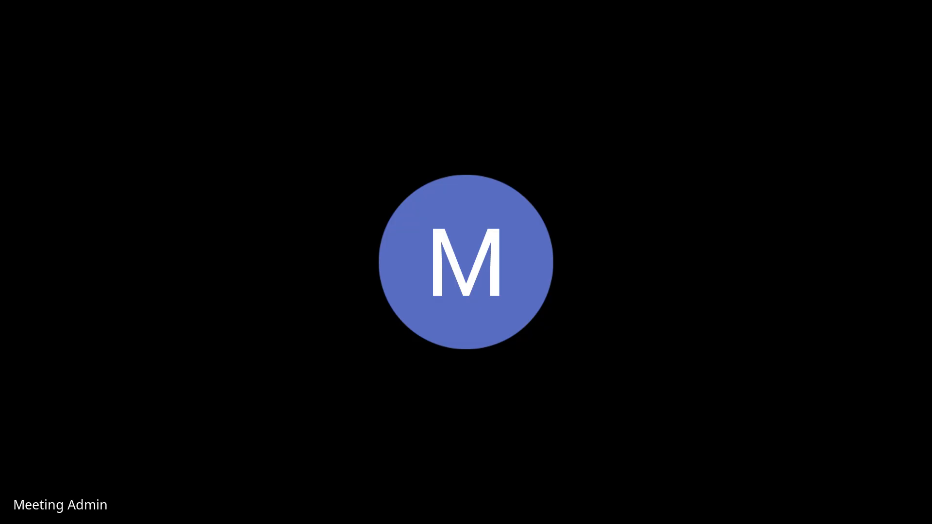